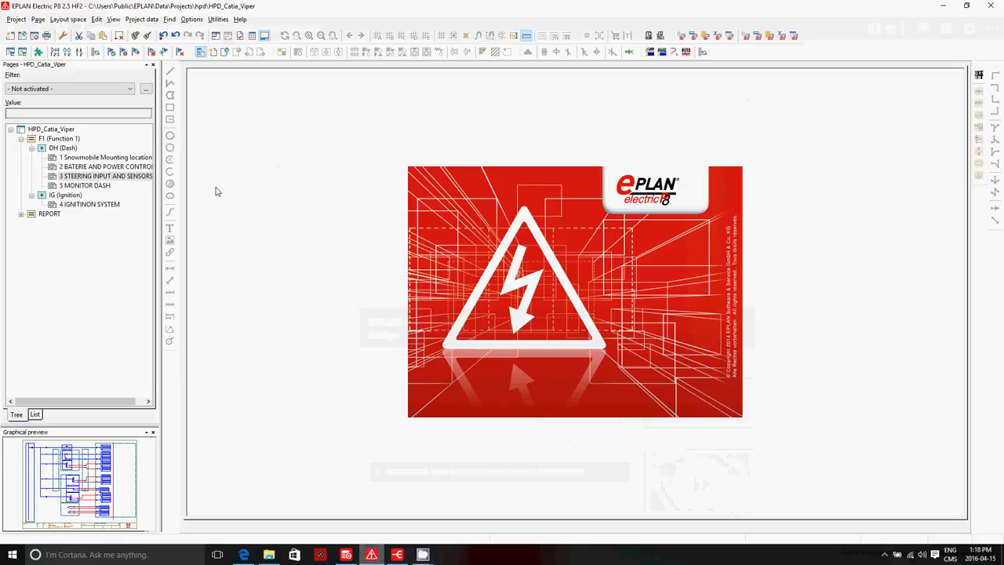
# Step: View pages 1, 2 and 3 under DH (Dash) in turn, and examine the +STL area of the STEERING INPUT AND SENSORS page
pyautogui.doubleClick(104, 157)
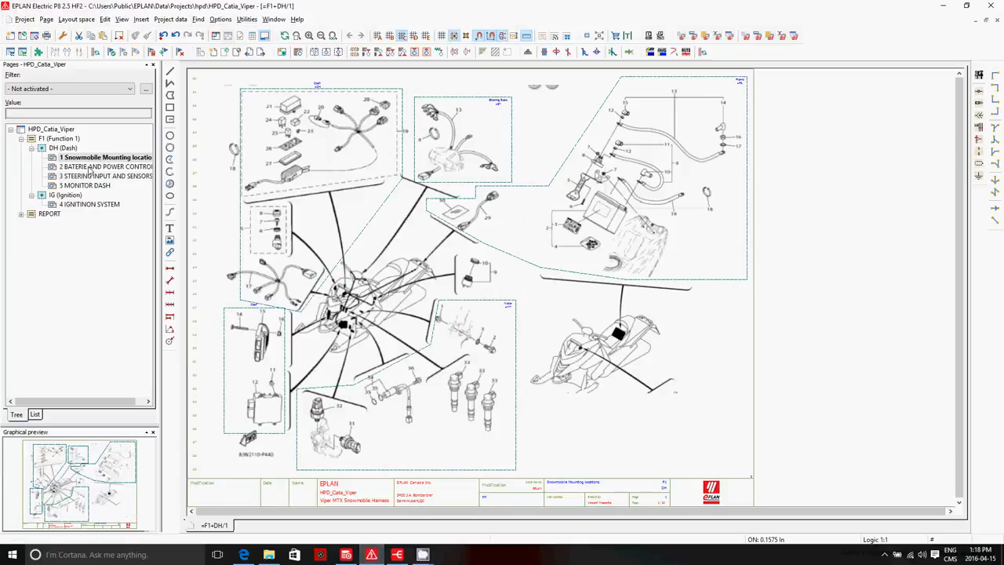
pyautogui.click(90, 167)
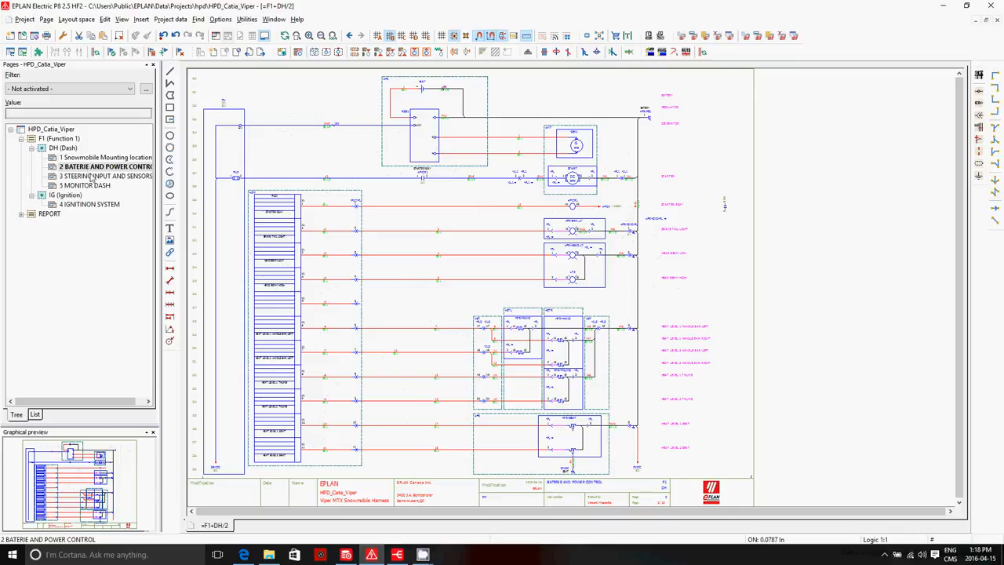
pyautogui.click(92, 176)
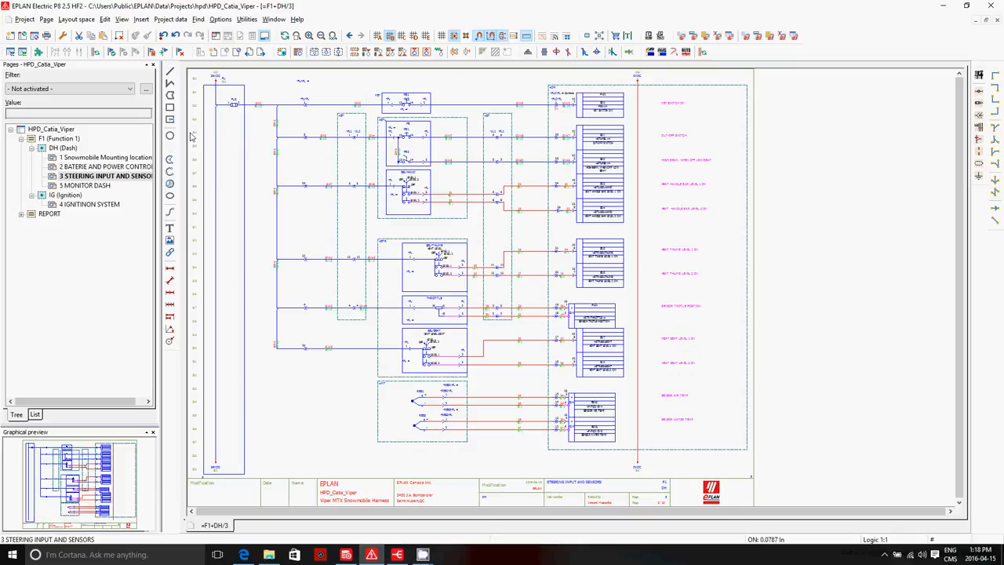
pyautogui.scroll(1, 382, 138)
pyautogui.scroll(1, 380, 138)
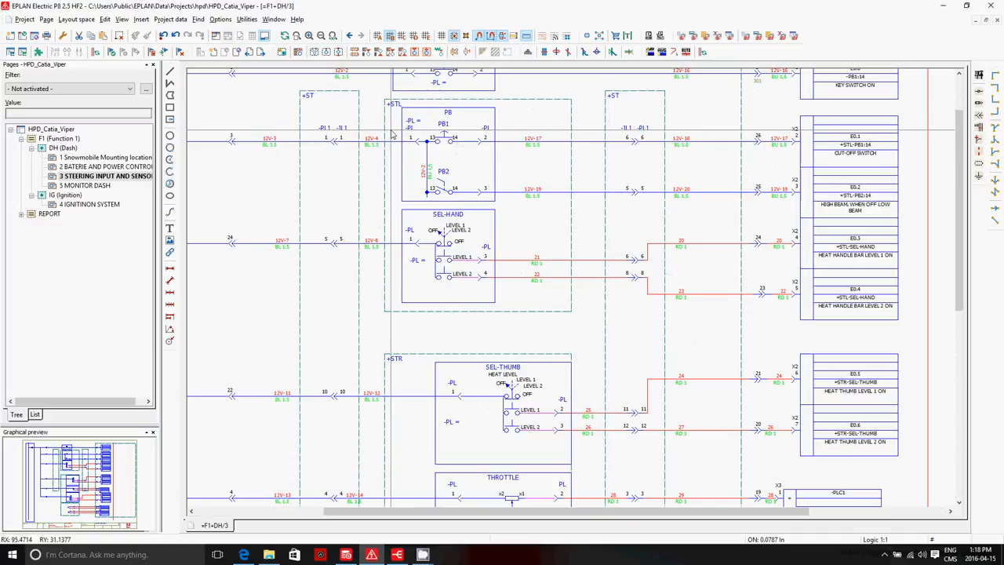
pyautogui.scroll(-1, 338, 152)
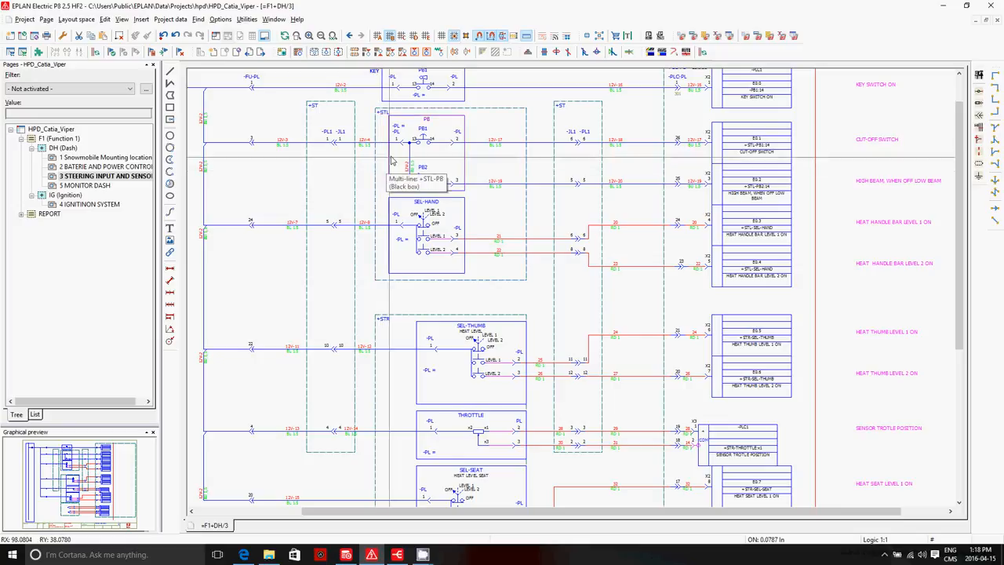
pyautogui.scroll(2, 395, 157)
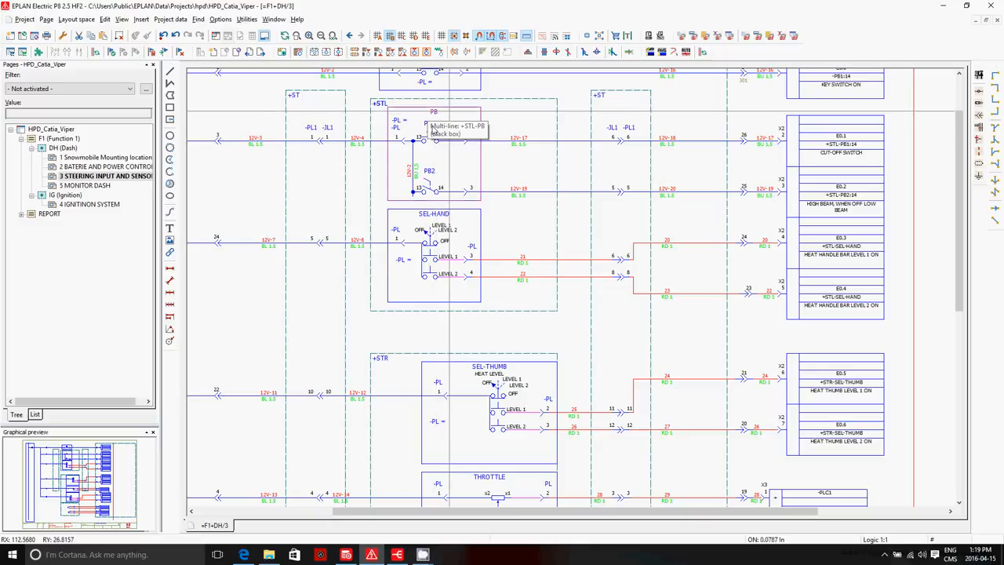
# Step: Review the parts data of the 12V-4 wire's connection definition point beside the PB black box, and close it without changes
pyautogui.doubleClick(359, 141)
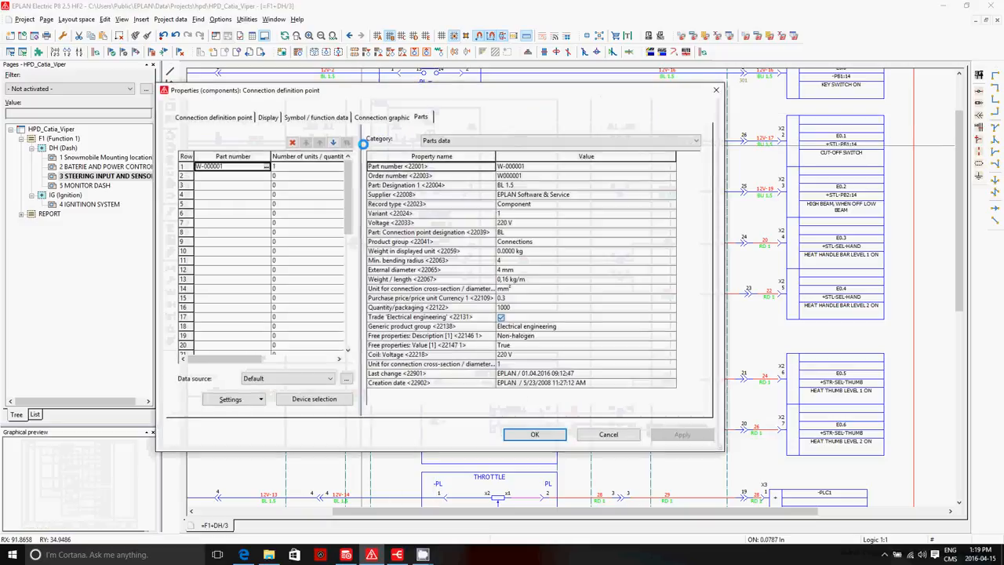
pyautogui.moveTo(541, 195); pyautogui.dragTo(549, 326)
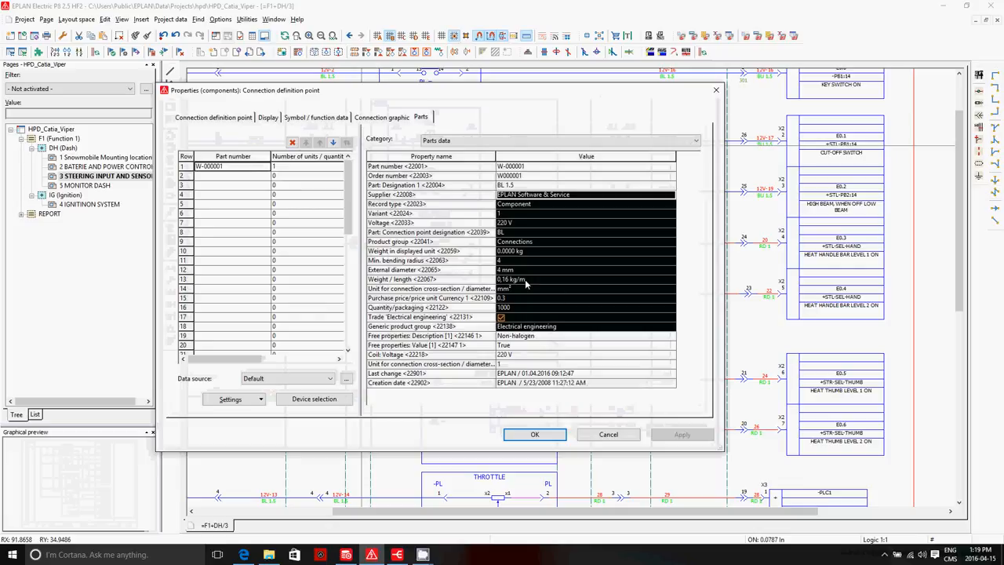
pyautogui.click(607, 434)
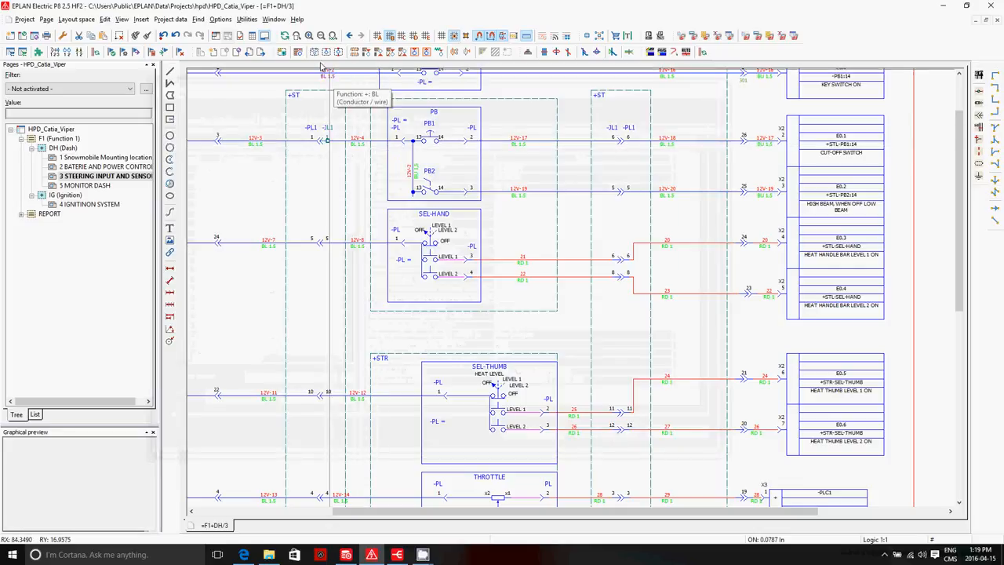
# Step: Open the plug navigator and review the parts data of the JL1 male plug definition under ST (Steering Base)
pyautogui.click(170, 19)
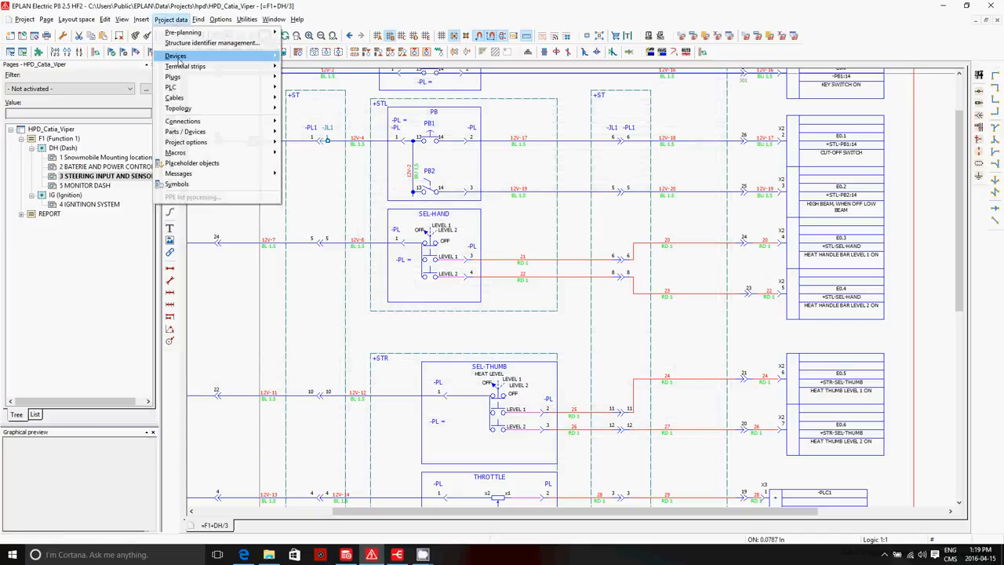
pyautogui.moveTo(190, 78)
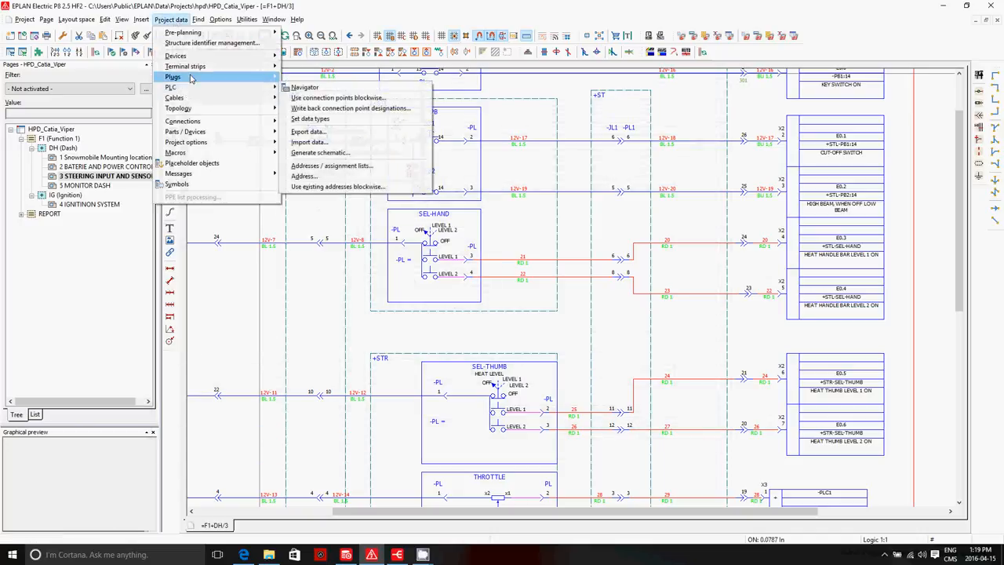
pyautogui.click(305, 87)
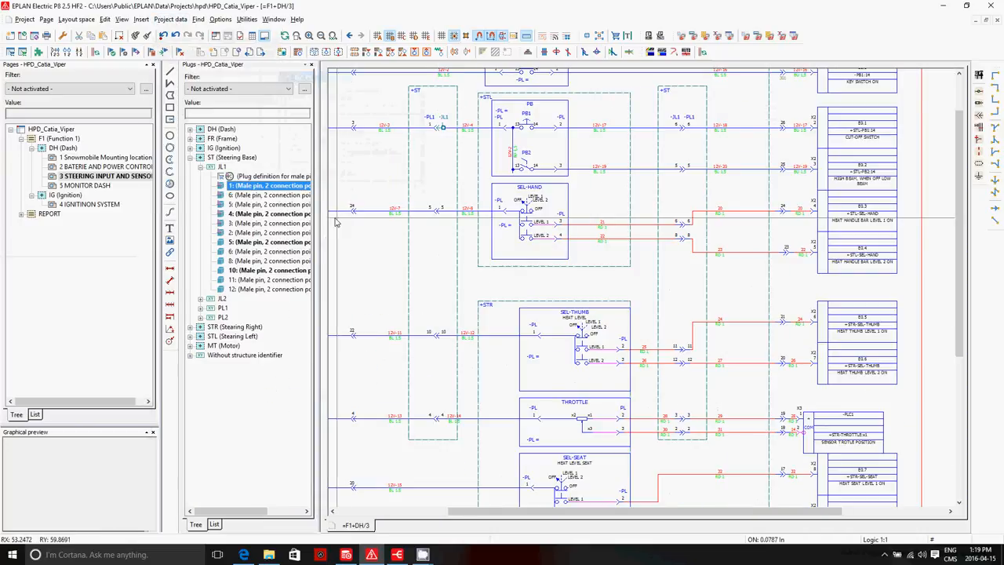
pyautogui.click(249, 177)
pyautogui.doubleClick(250, 177)
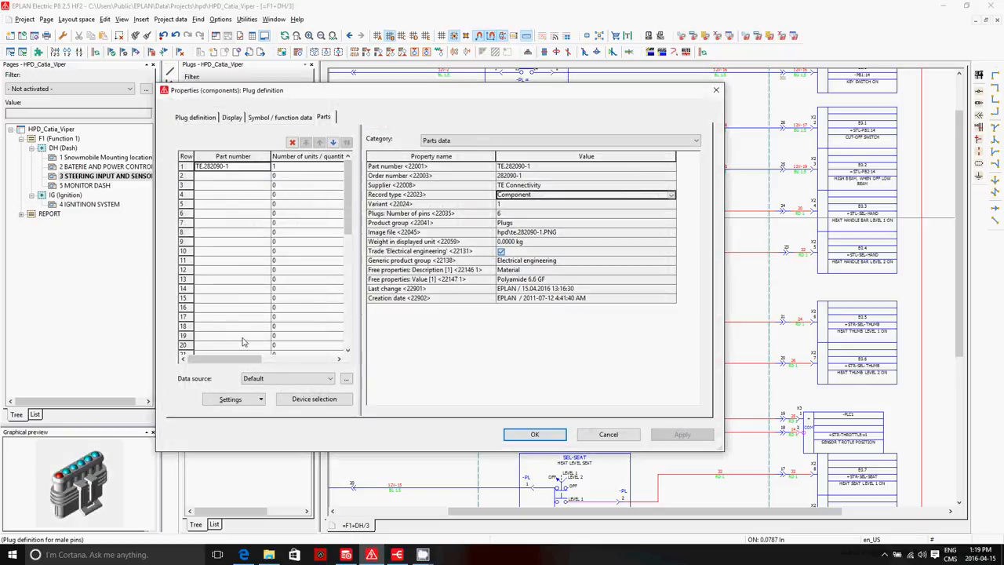
pyautogui.click(608, 434)
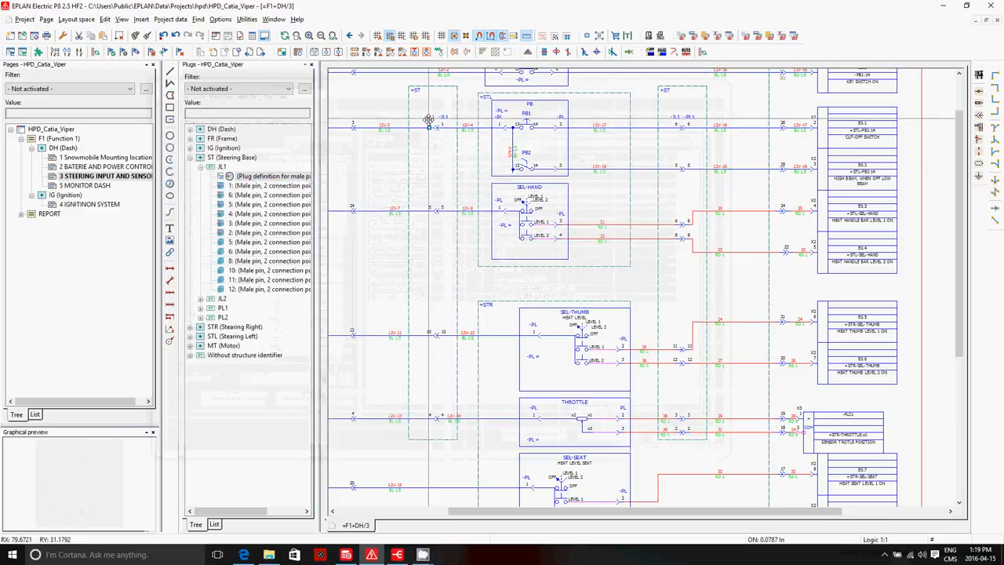
# Step: Expand plug PL1 under ST (Steering Base) and review the parts data of its female plug definition
pyautogui.doubleClick(224, 310)
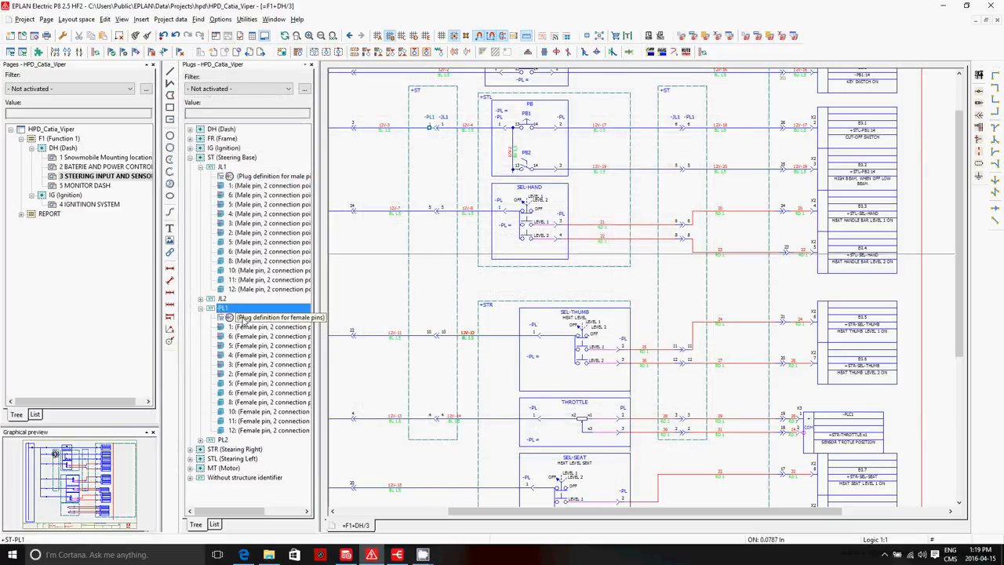
pyautogui.doubleClick(243, 318)
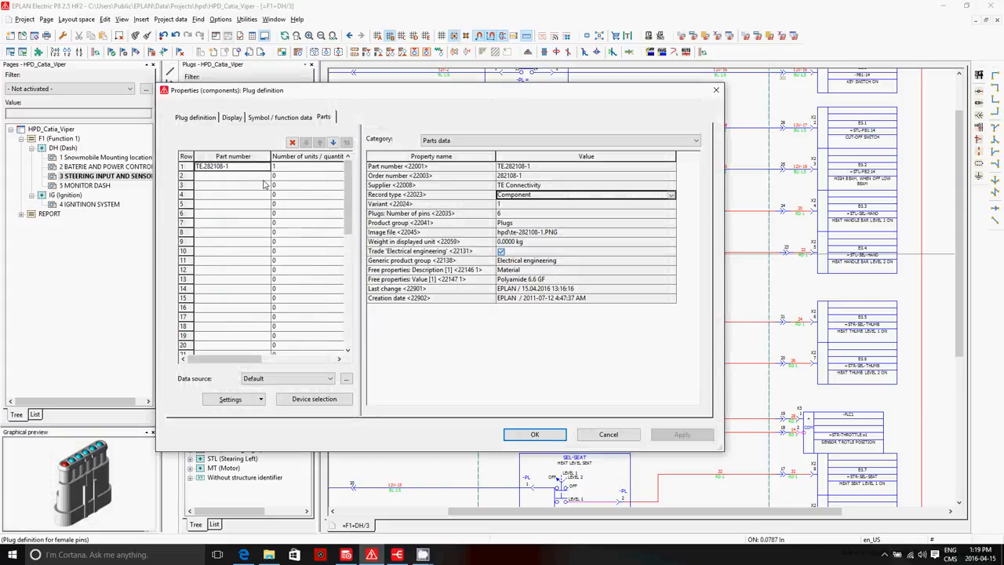
pyautogui.click(535, 434)
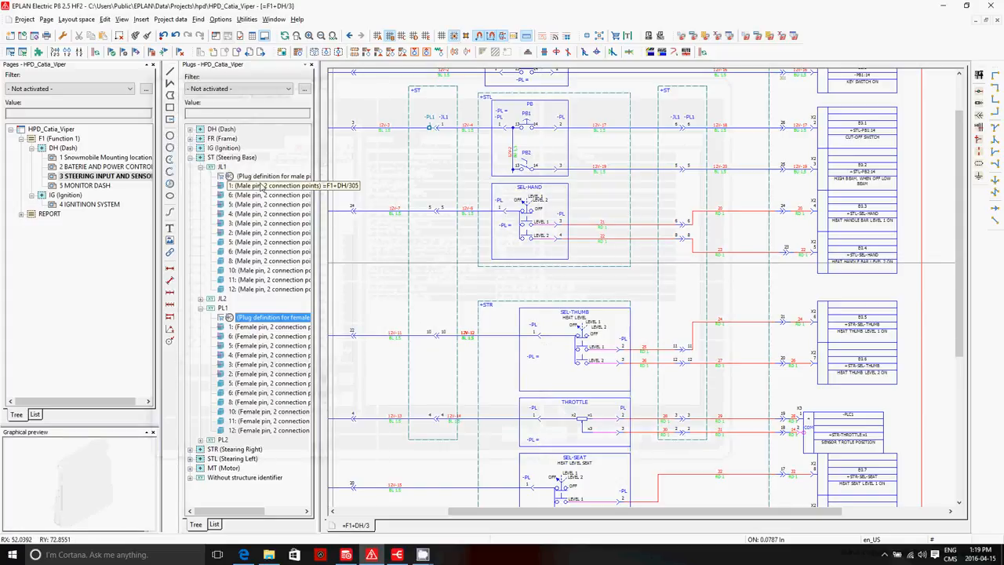
# Step: Switch to EPLAN Harness proD Library and examine the connector properties of part TE.282090-1 in the Superseal 1.5 Series
pyautogui.click(348, 556)
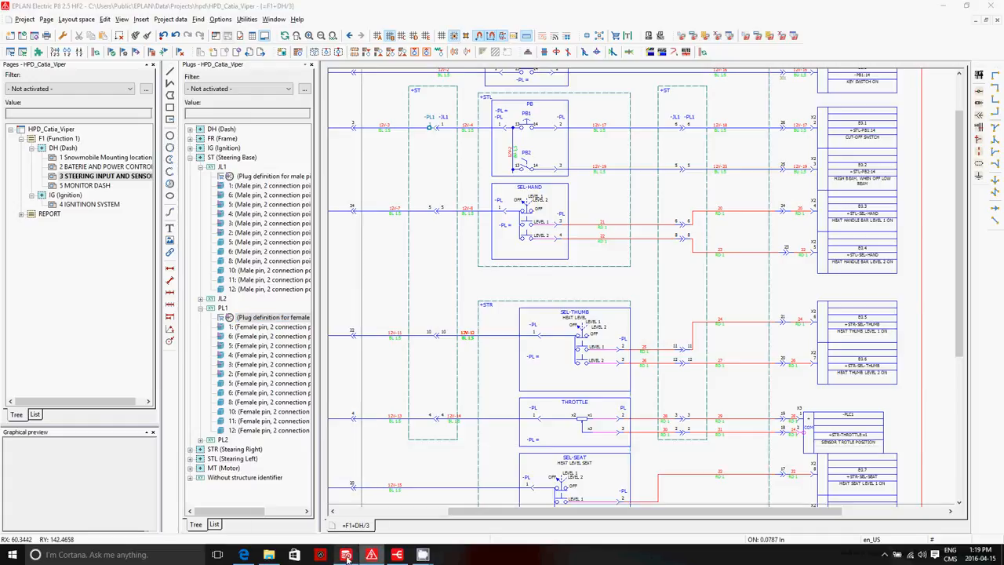
pyautogui.click(396, 298)
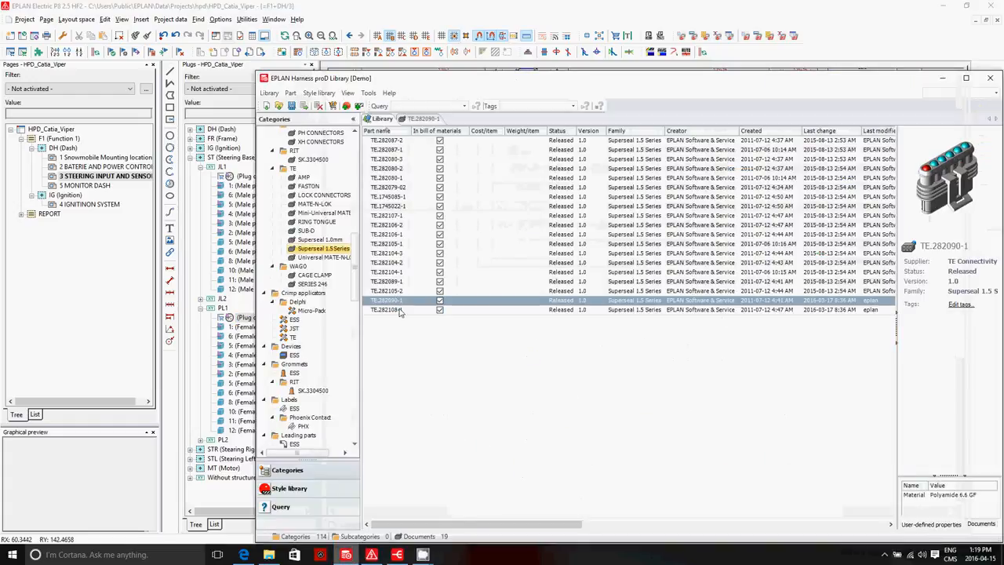
pyautogui.click(400, 308)
pyautogui.click(398, 303)
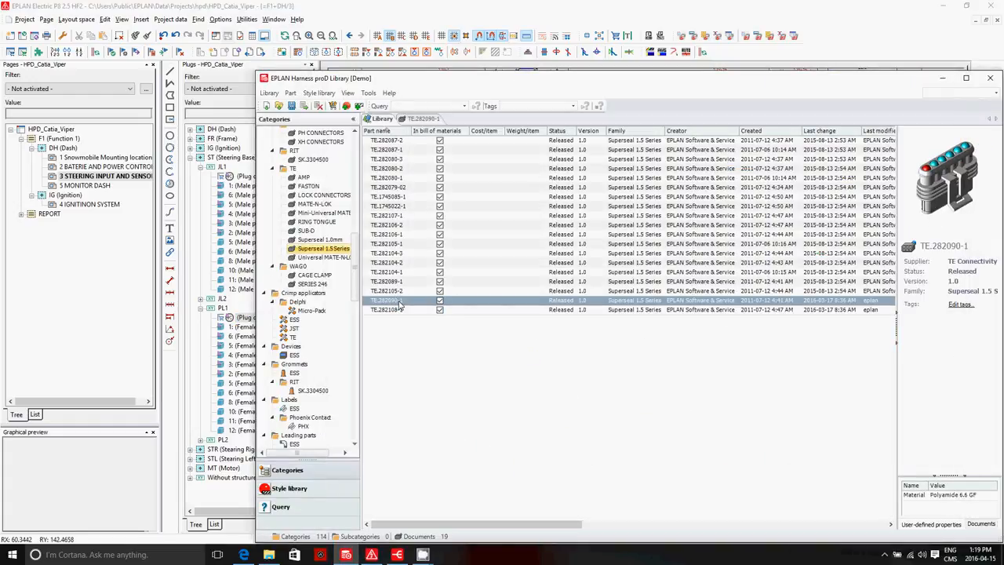
pyautogui.doubleClick(398, 304)
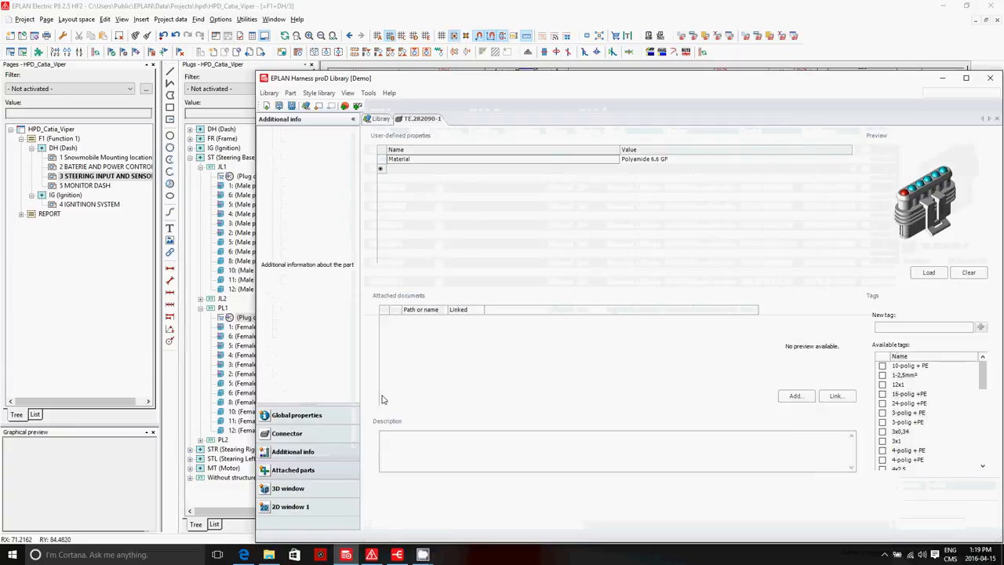
pyautogui.click(286, 433)
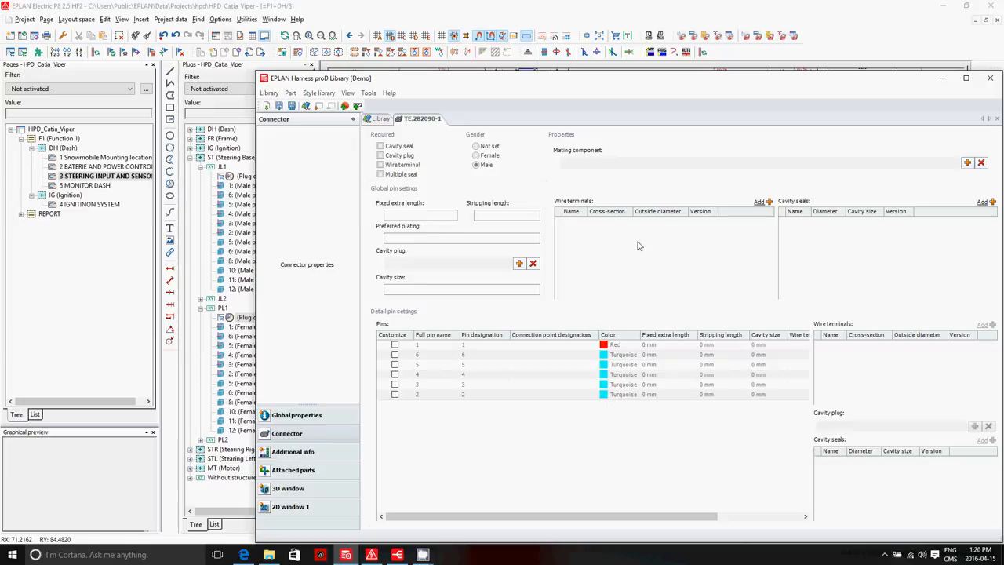
pyautogui.click(381, 119)
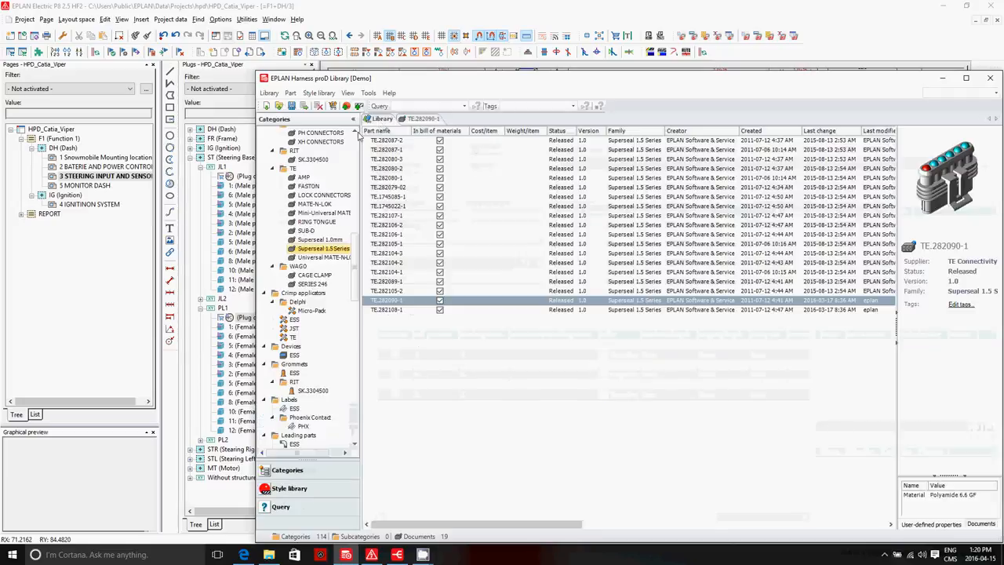
# Step: Return to the EPLAN Electric P8 schematic and close the plug navigator
pyautogui.click(227, 246)
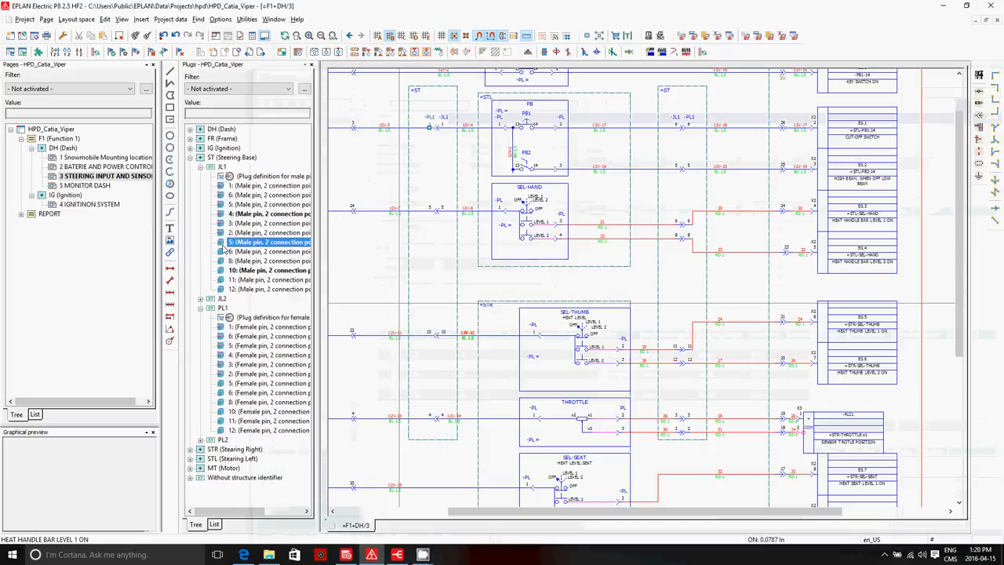
pyautogui.click(311, 65)
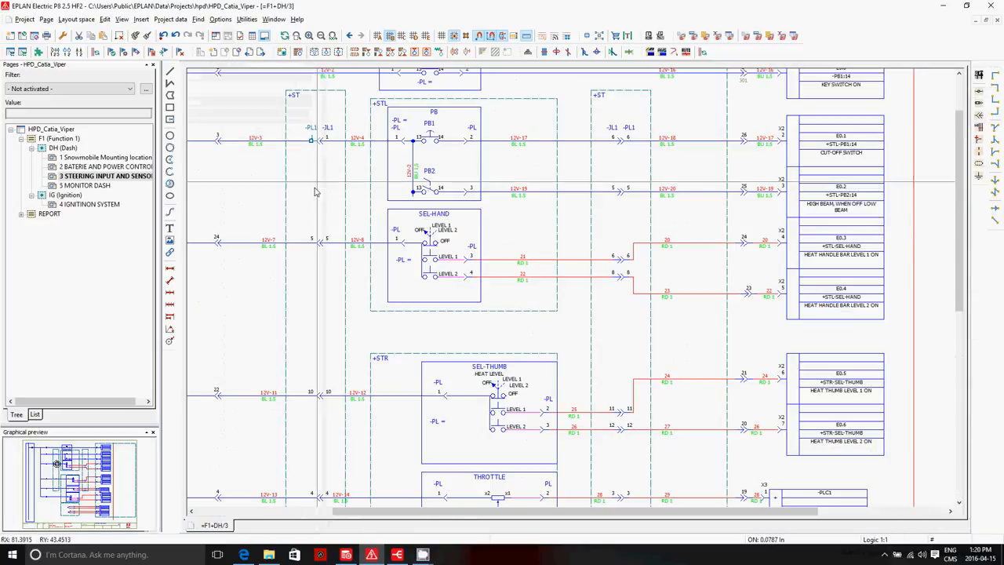
# Step: Try moving pin 6 of plug JL1 on wire 21 upward out of its line, and undo the move
pyautogui.scroll(2, 422, 200)
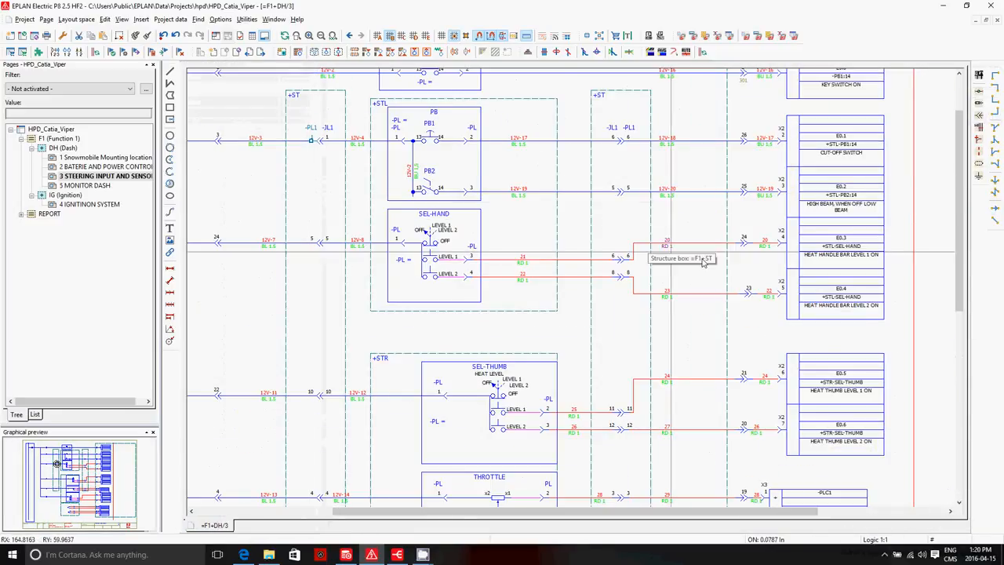
pyautogui.moveTo(619, 255); pyautogui.dragTo(618, 218)
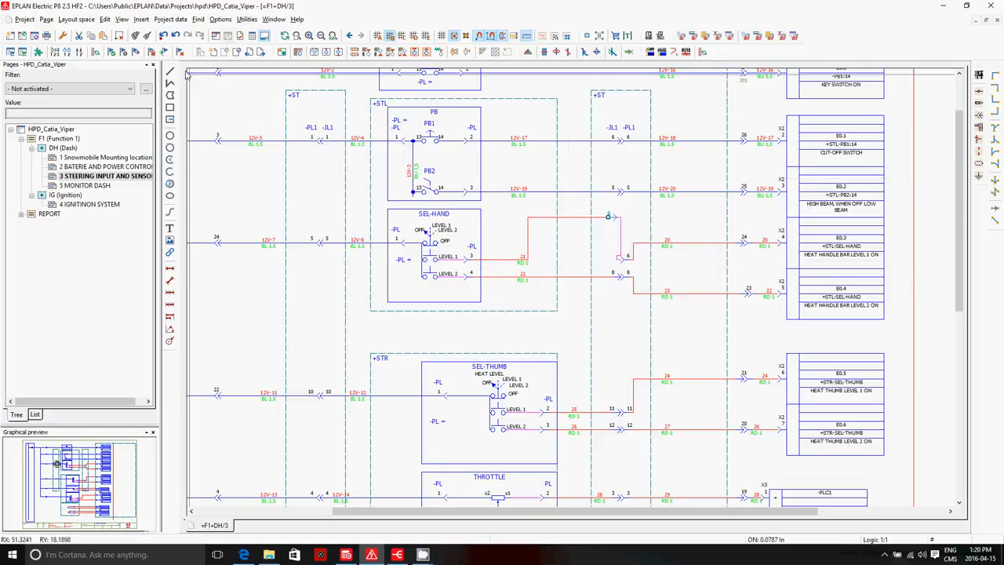
pyautogui.hotkey('ctrl', 'z')
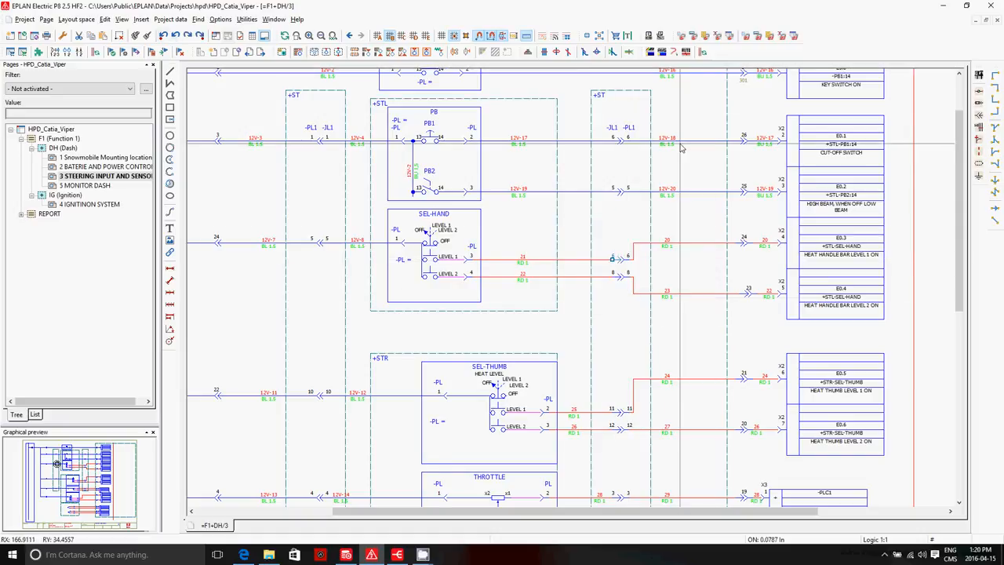
# Step: Examine PLC input E0.4 for handle bar heat level 2 and the SEL-HAND selector it refers to
pyautogui.click(860, 301)
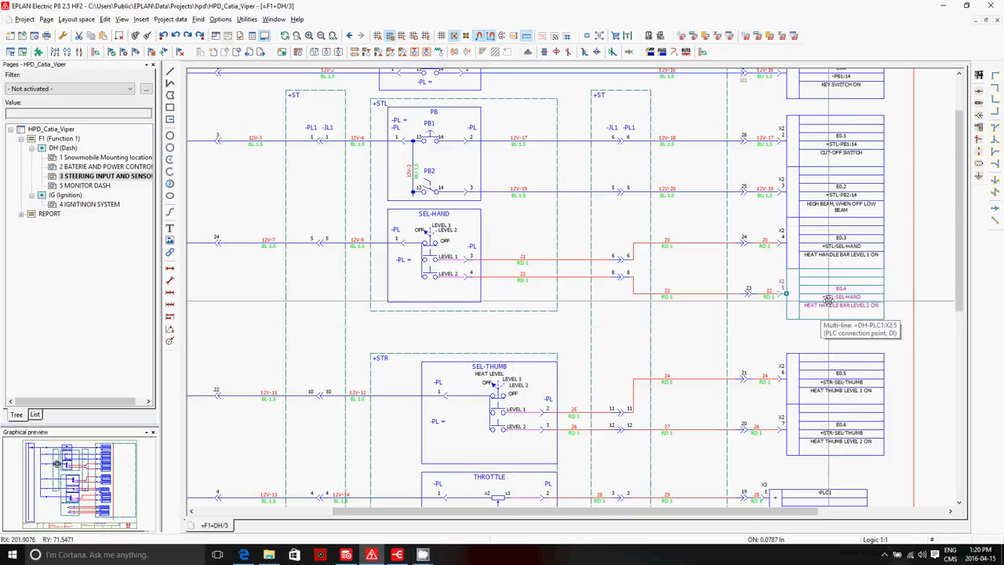
pyautogui.moveTo(832, 301)
pyautogui.mouseDown()
pyautogui.moveTo(845, 341)
pyautogui.moveTo(850, 290)
pyautogui.moveTo(841, 296)
pyautogui.mouseUp()
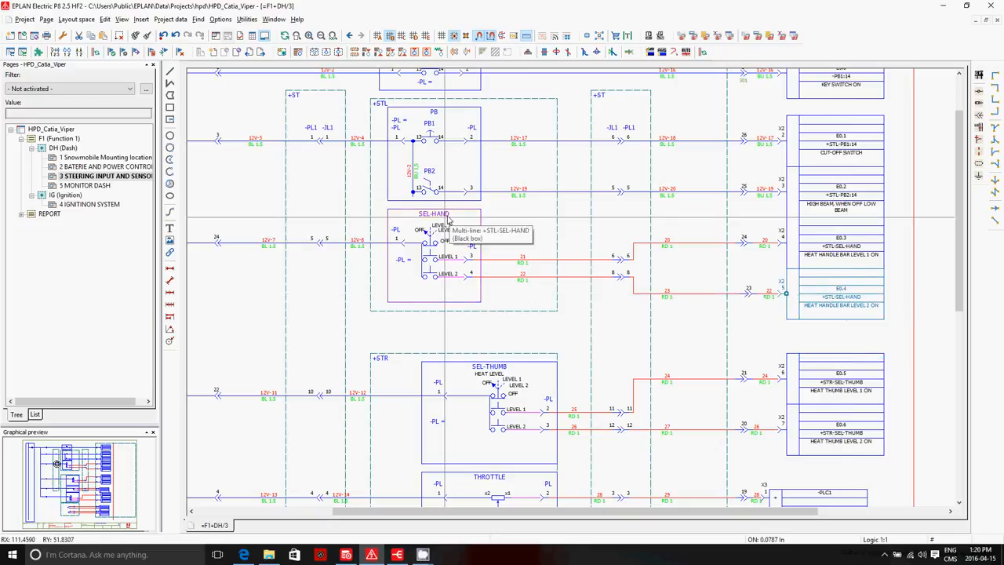
pyautogui.scroll(-1, 549, 134)
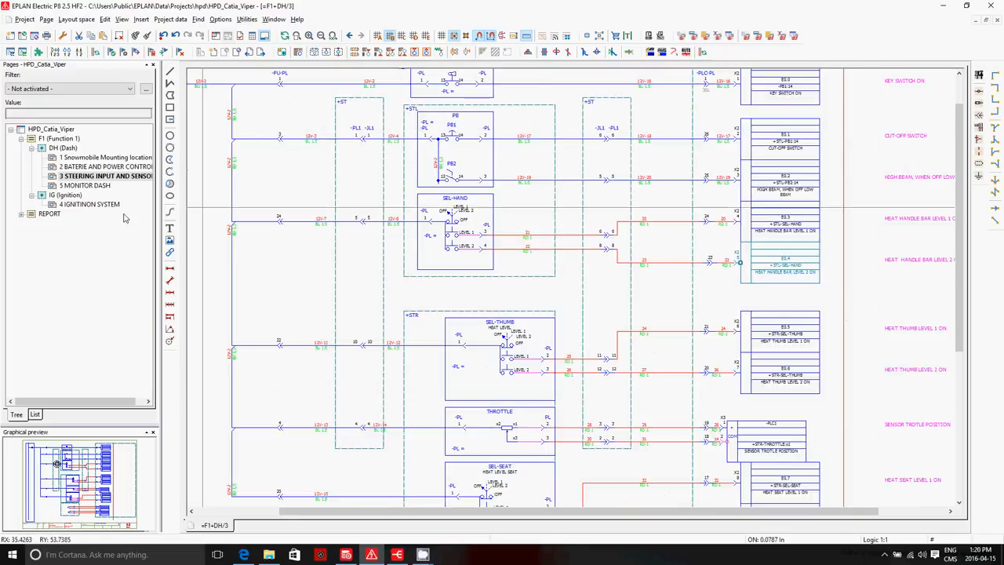
# Step: Expand the REPORT structure and its FIELD location, and preview the page 1 Field Wiring hpd
pyautogui.doubleClick(50, 217)
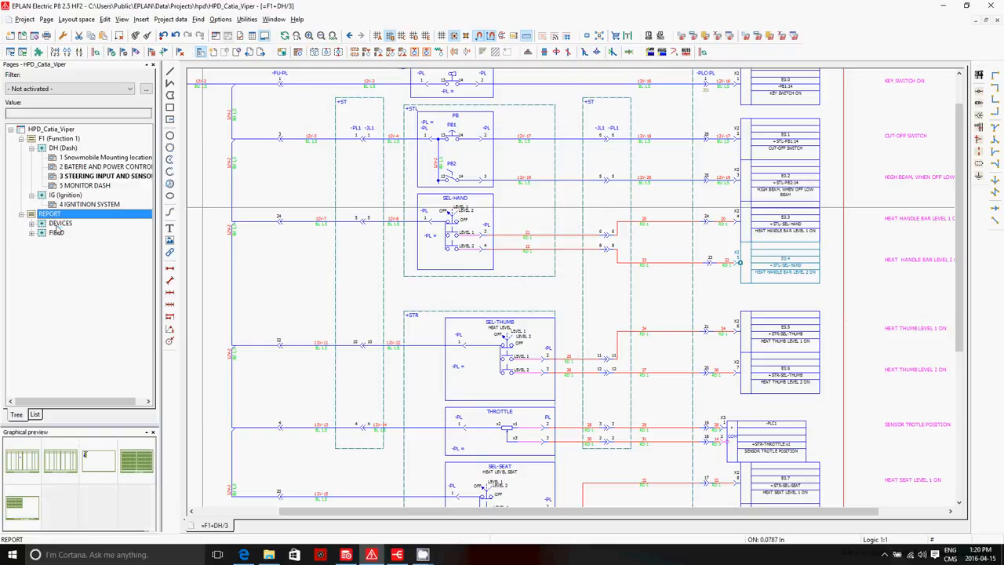
pyautogui.click(55, 224)
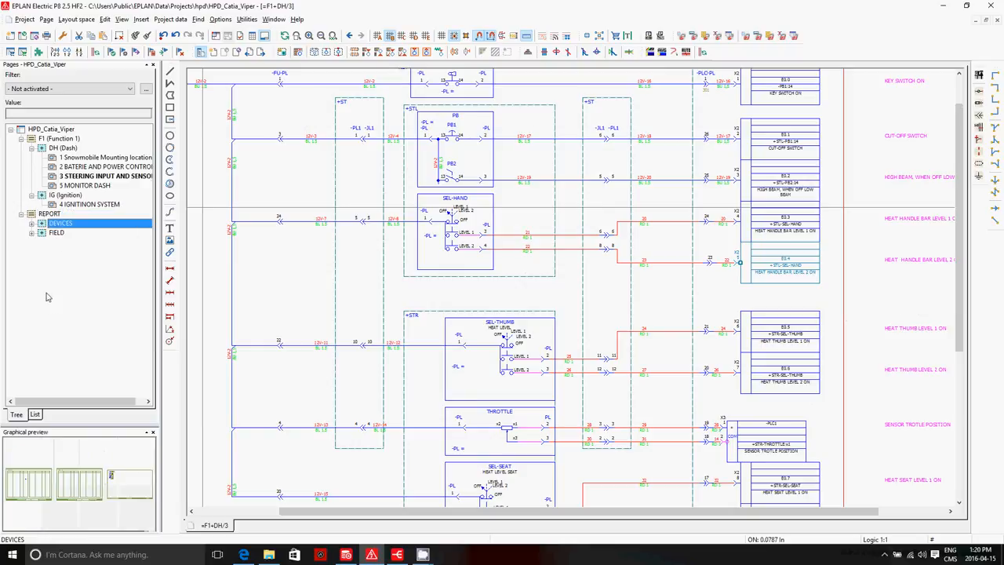
pyautogui.doubleClick(57, 235)
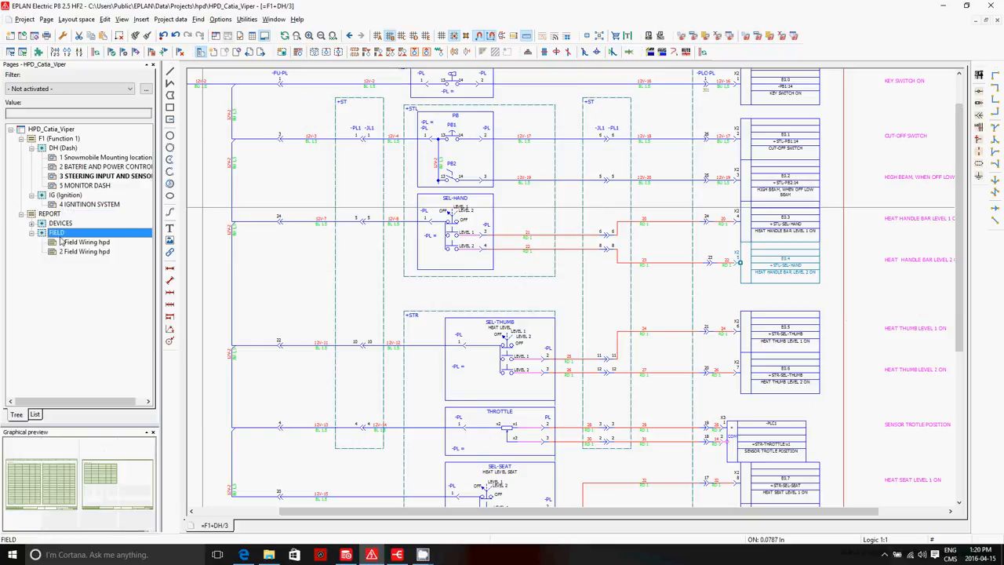
pyautogui.click(72, 243)
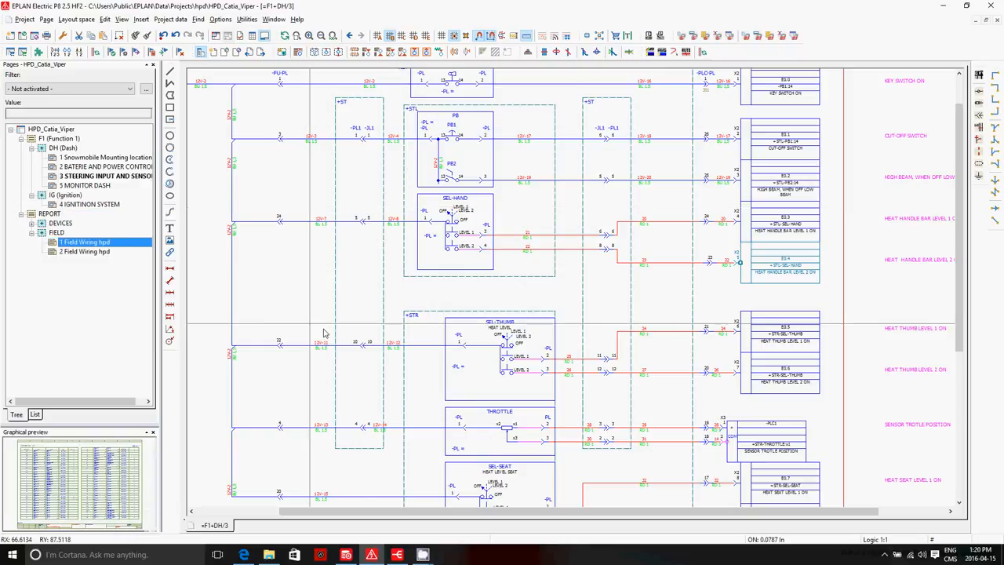
# Step: Open the report page 1 Field Wiring hpd and review its connection list
pyautogui.click(60, 489)
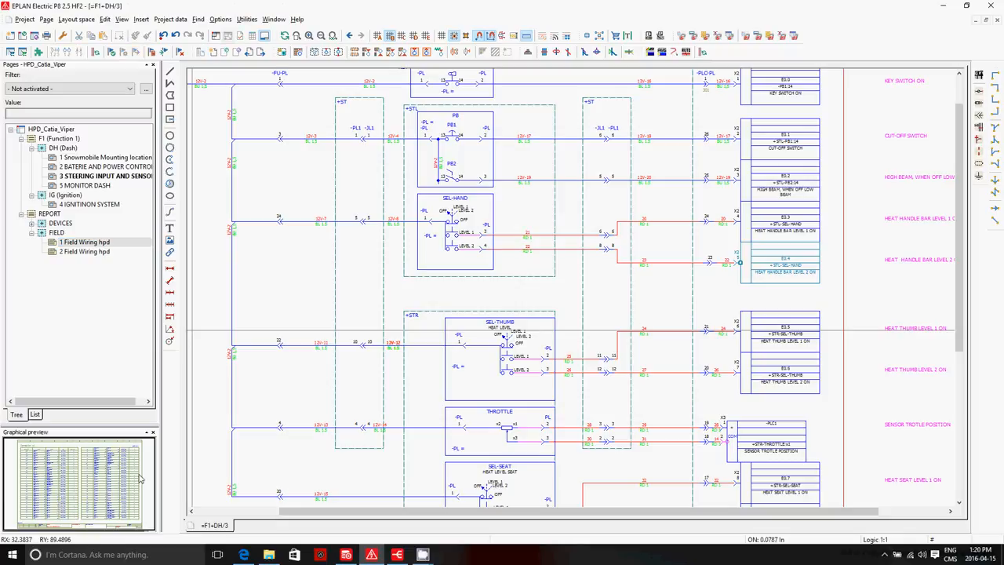
pyautogui.doubleClick(83, 486)
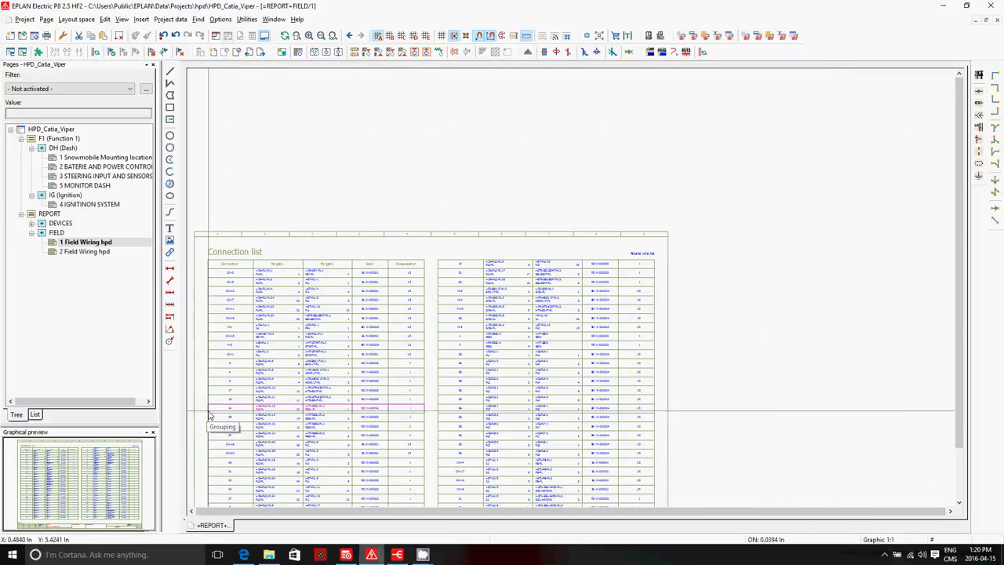
pyautogui.scroll(3, 208, 423)
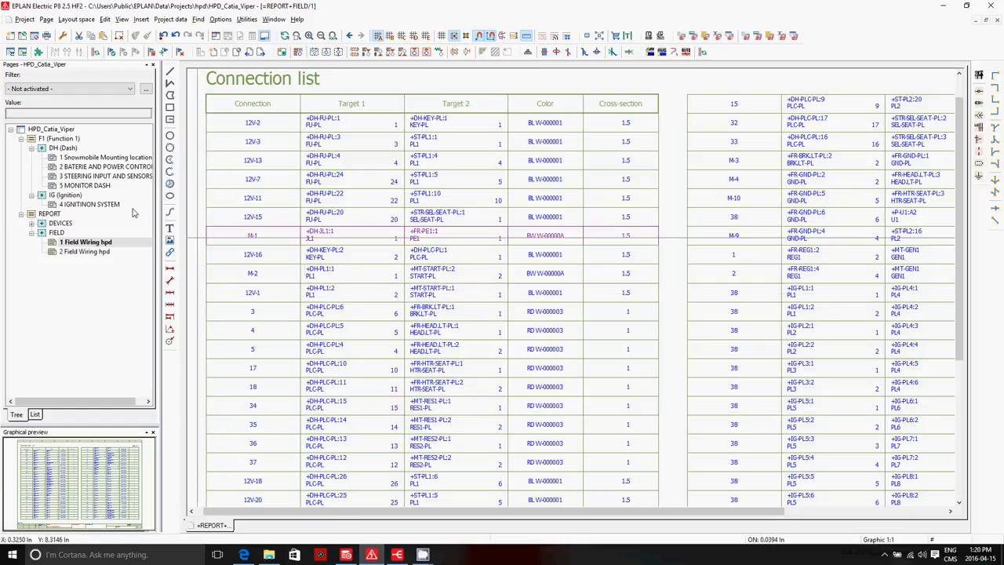
# Step: Open page 3 STEERING INPUT AND SENSORS, show the entire page, and open the project options navigator
pyautogui.click(93, 176)
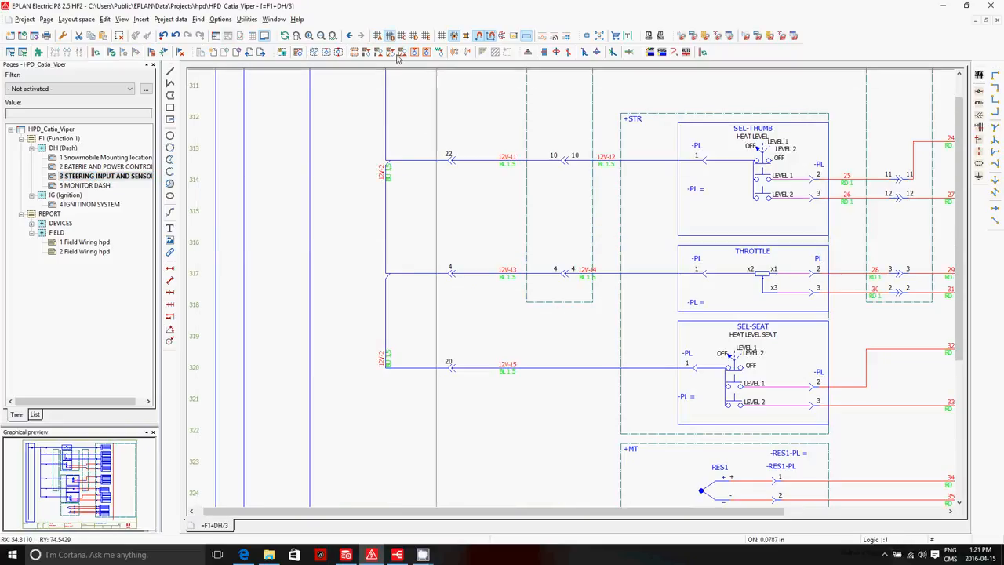
pyautogui.click(332, 36)
pyautogui.click(170, 19)
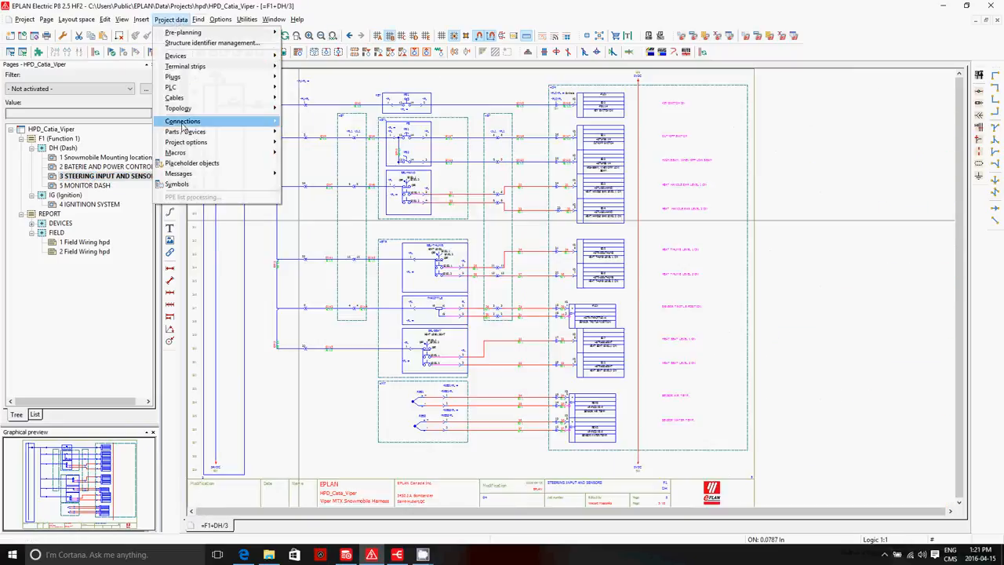
pyautogui.moveTo(196, 143)
pyautogui.click(317, 141)
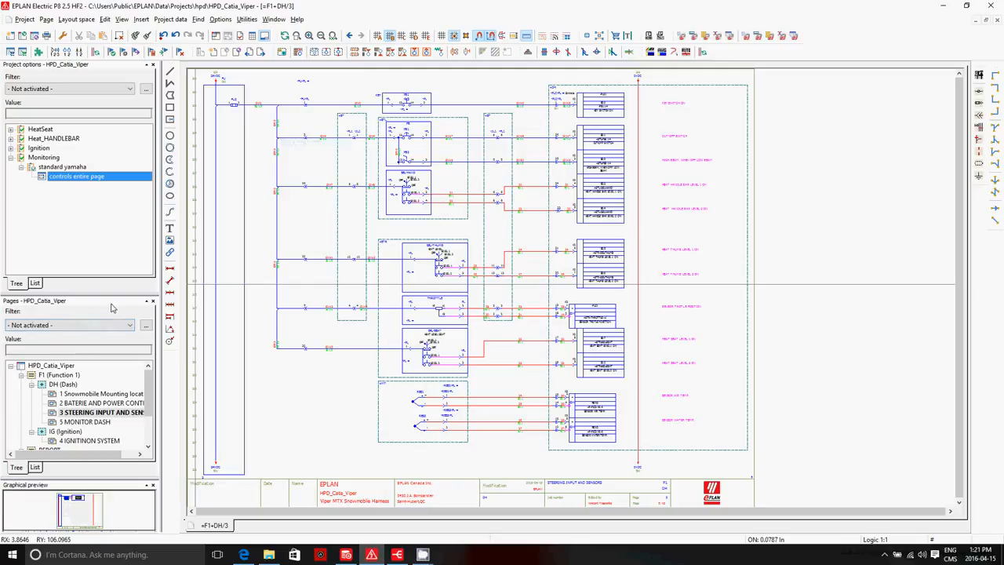
# Step: Expand the HeatSeat and Heat_HANDLEBAR project options and deactivate the Heater option in each
pyautogui.click(11, 129)
pyautogui.click(33, 141)
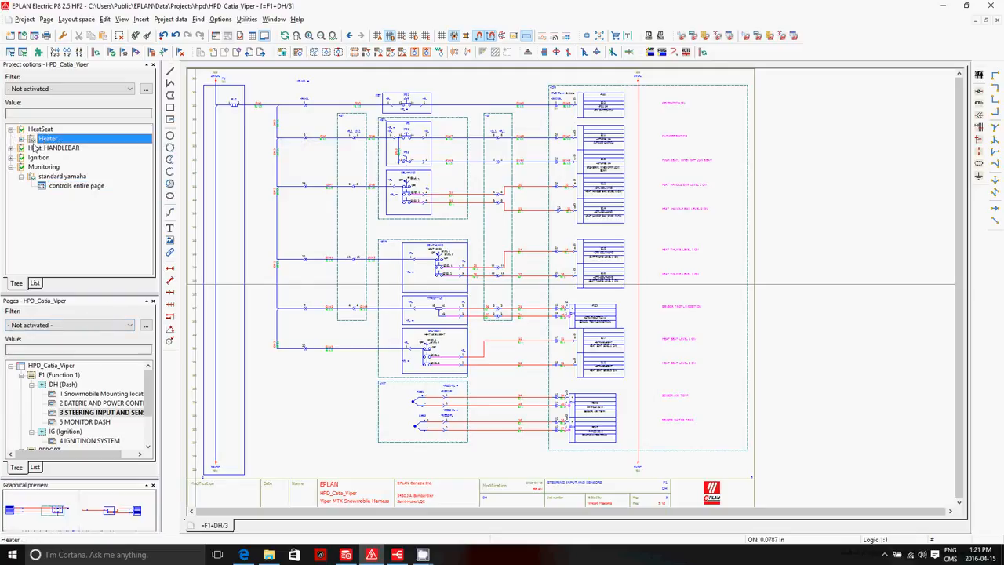
pyautogui.click(21, 139)
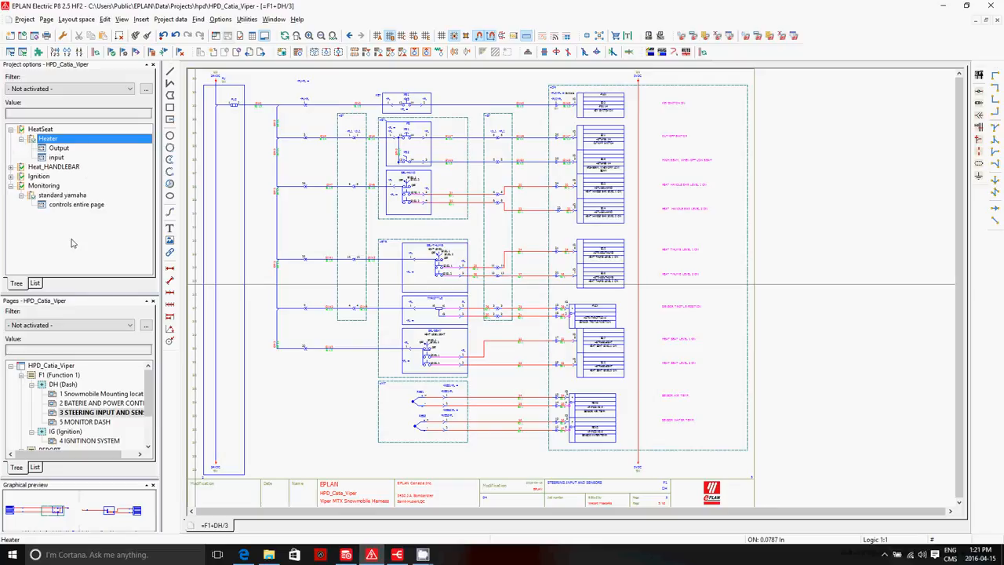
pyautogui.doubleClick(34, 143)
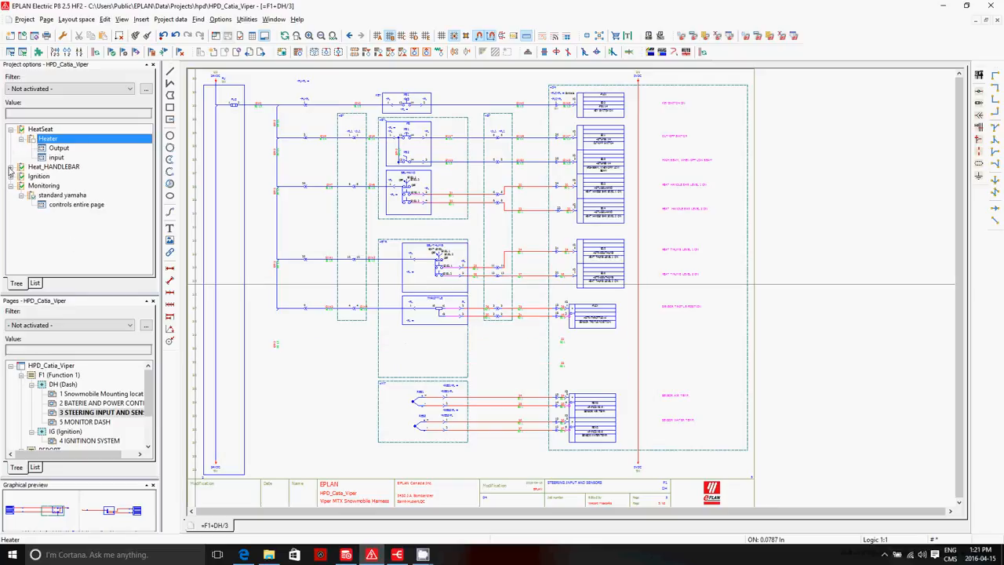
pyautogui.click(11, 167)
pyautogui.click(27, 177)
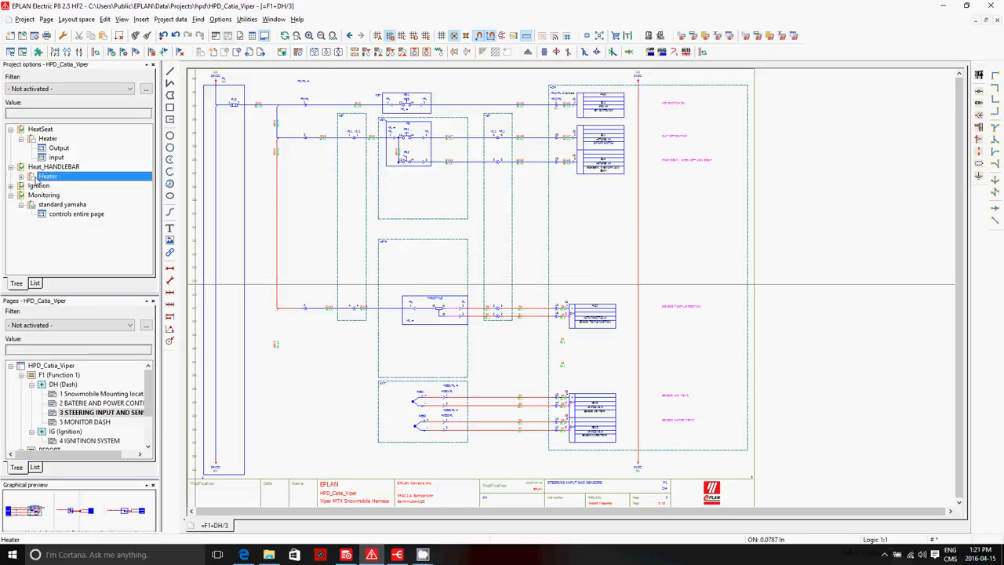
# Step: Expand the Ignition project option group and preview its Ignition option and Monitoring's standard yamaha option
pyautogui.click(21, 186)
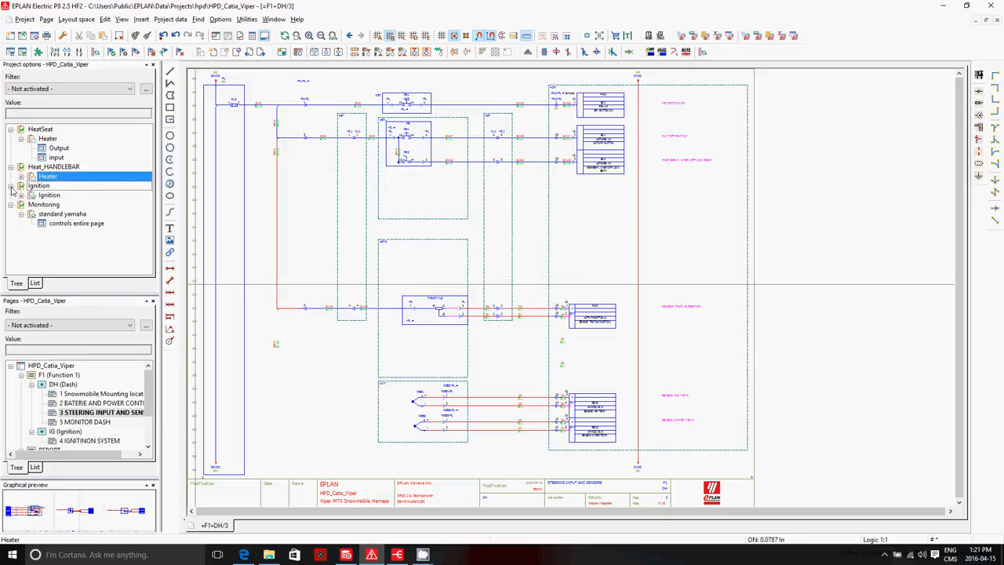
pyautogui.click(36, 196)
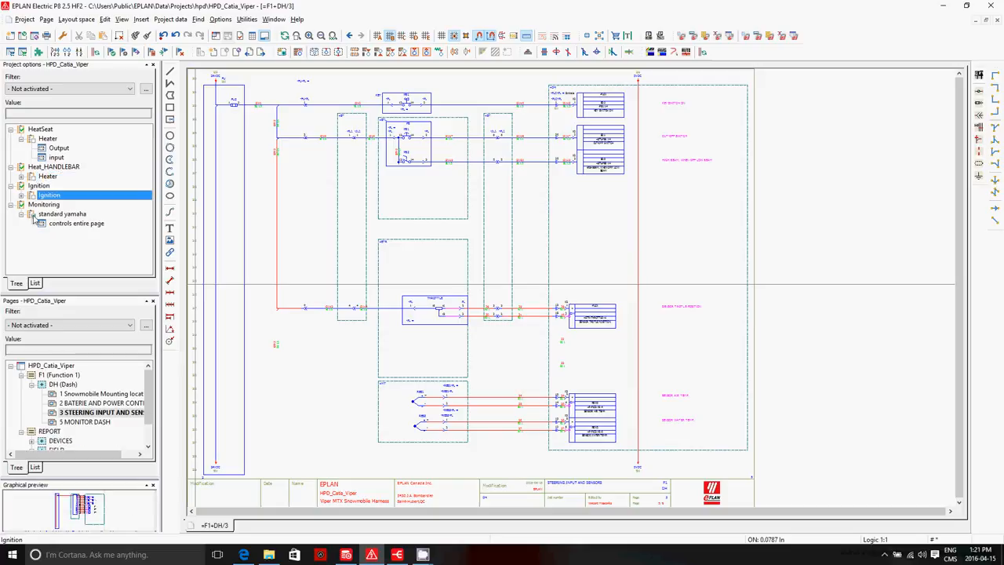
pyautogui.click(36, 214)
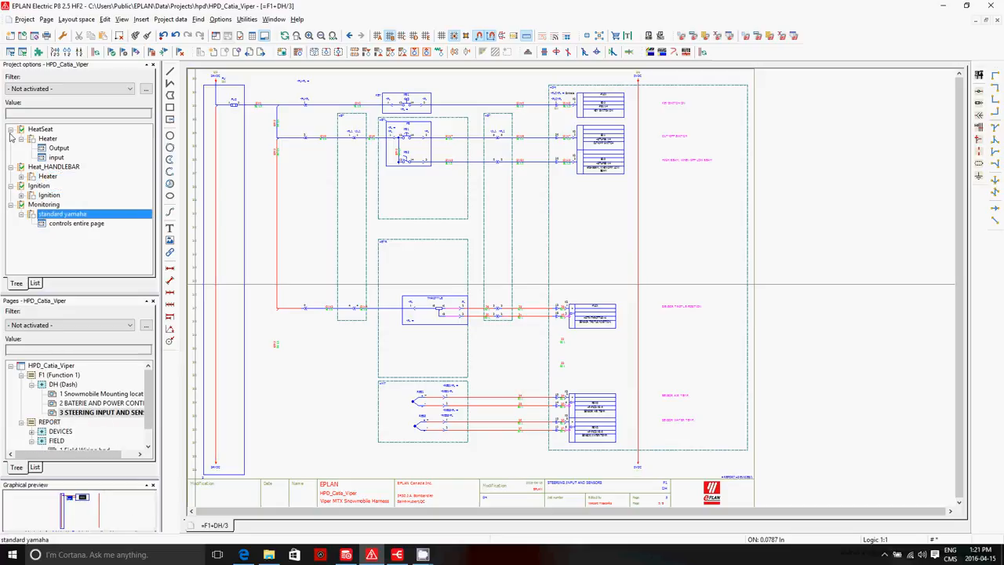
# Step: Examine the steering schematic without the heater circuits, focusing on push buttons PB1 and PB2 in the +STL location
pyautogui.click(325, 205)
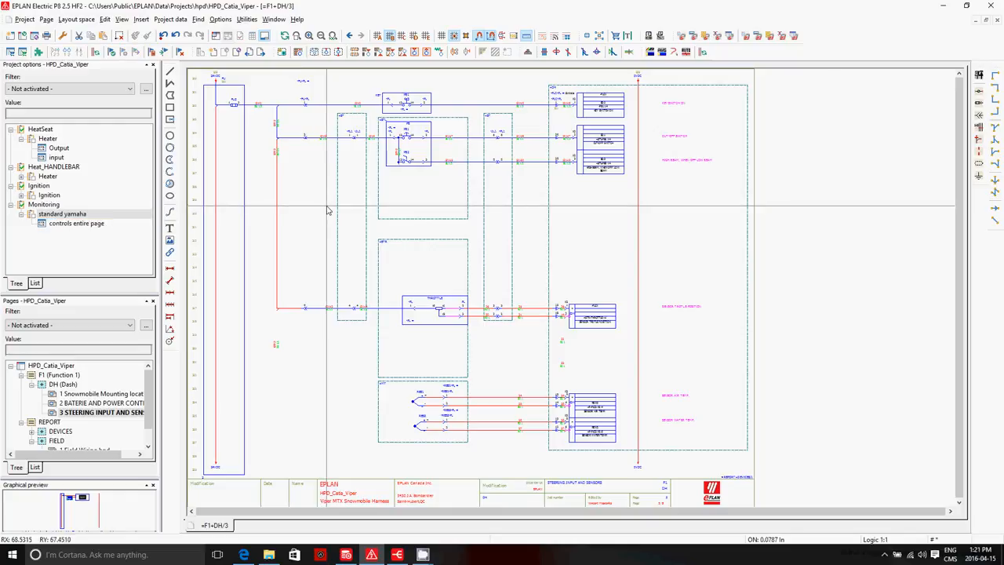
pyautogui.scroll(3, 382, 210)
pyautogui.scroll(-2, 385, 210)
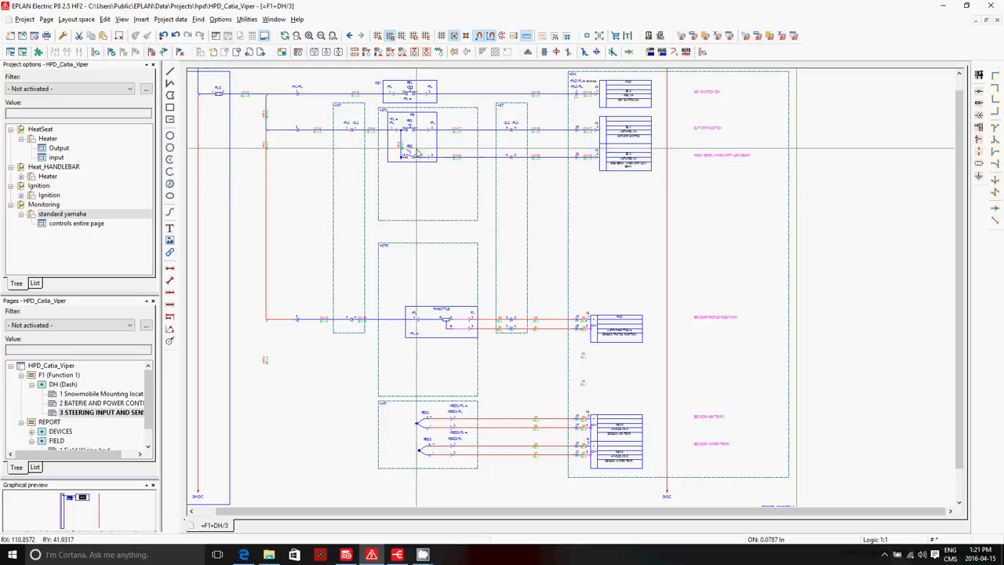
pyautogui.scroll(2, 410, 119)
pyautogui.scroll(2, 410, 120)
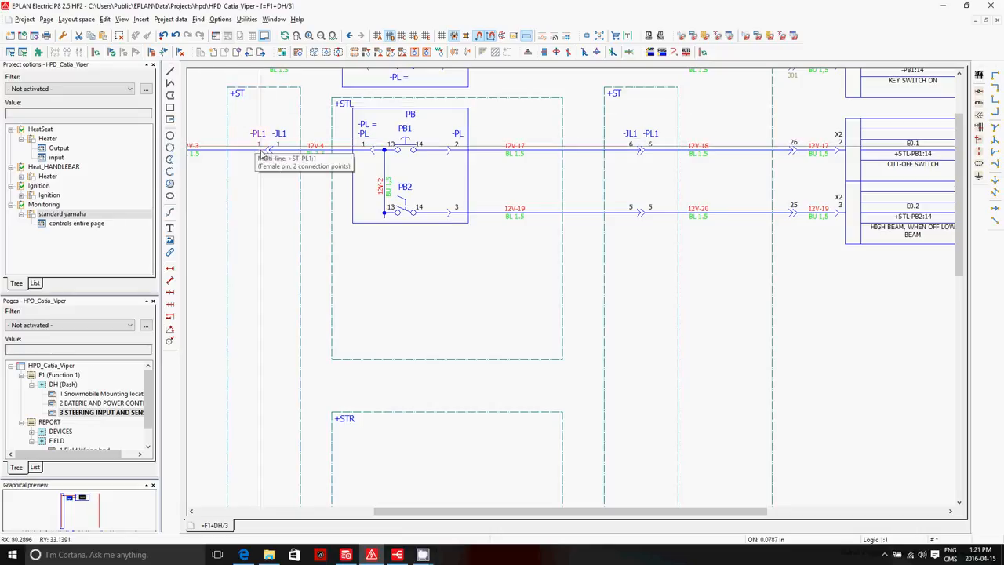
# Step: Switch to EPLAN Harness proD Studio, open workspace EPLAN Snowmobile 2.0[1.0], and examine the 3D model's rear section
pyautogui.click(398, 555)
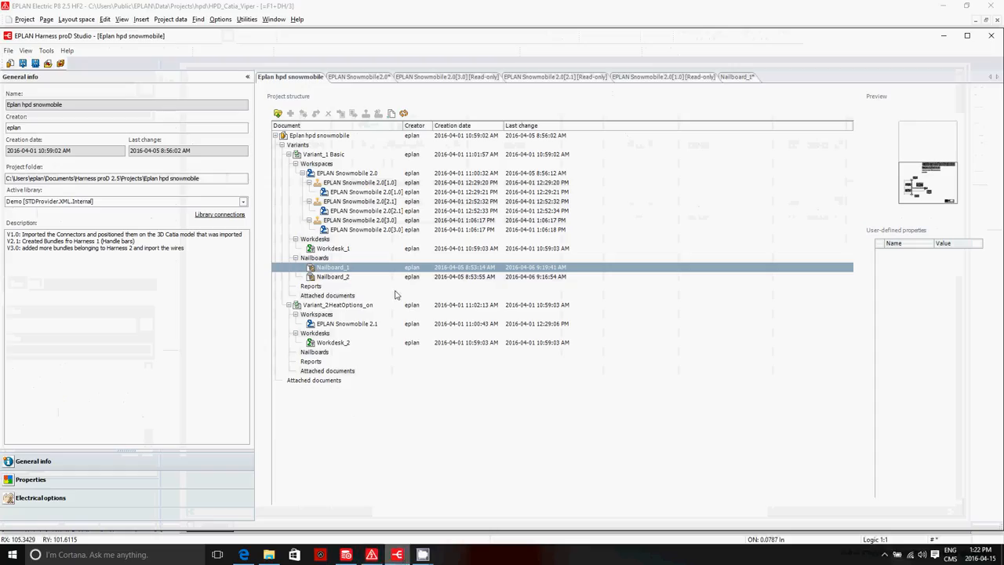
pyautogui.click(650, 76)
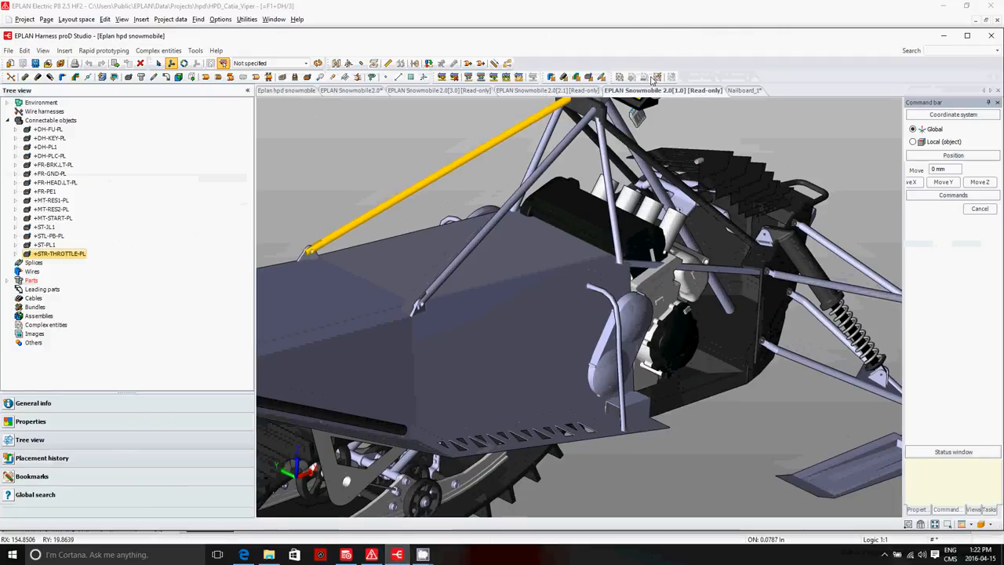
pyautogui.scroll(-2, 531, 385)
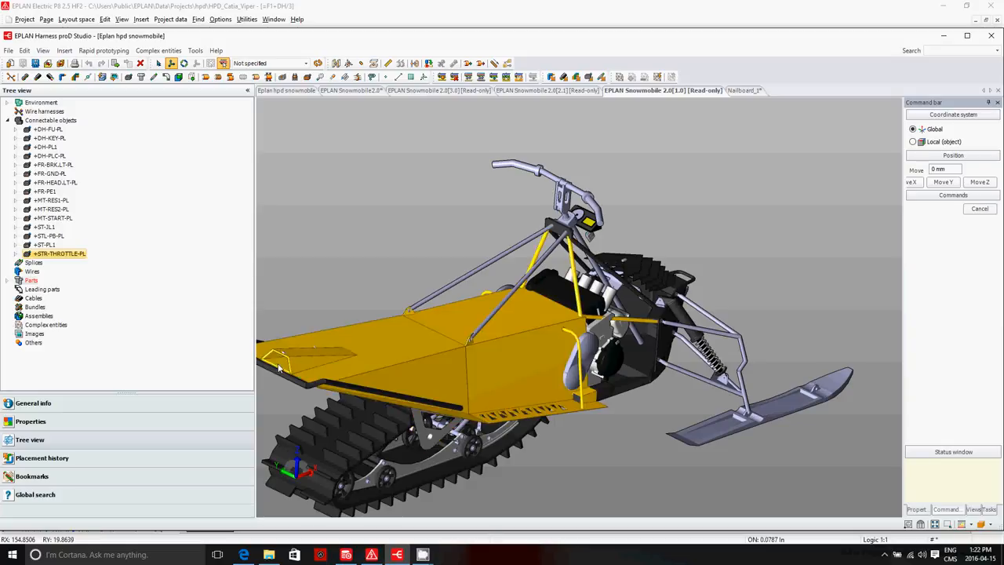
pyautogui.scroll(-1, 272, 362)
pyautogui.scroll(4, 272, 362)
pyautogui.scroll(2, 272, 362)
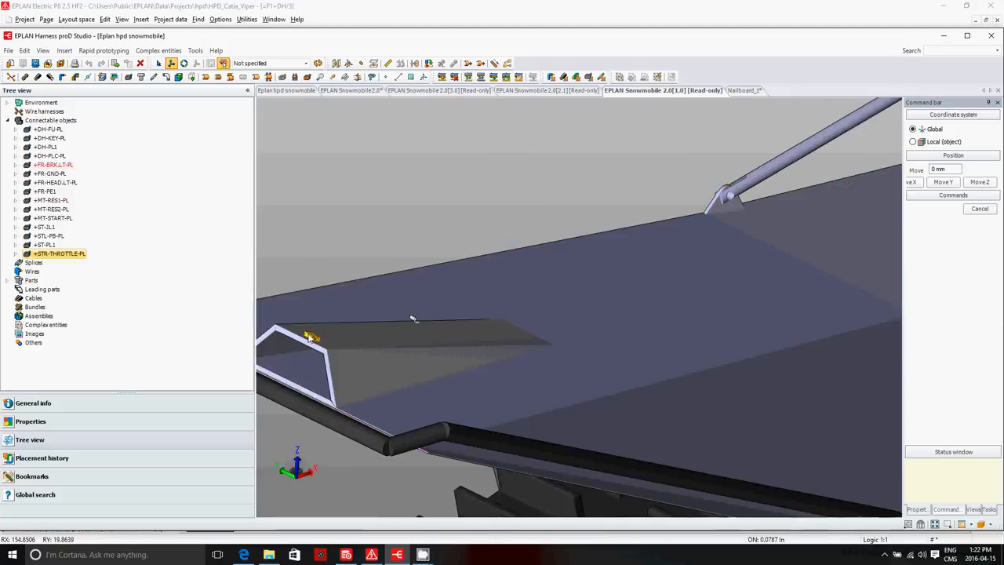
# Step: Select connector +STL-PB-PL and examine its placement on the snowmobile's handlebar
pyautogui.click(47, 245)
pyautogui.click(54, 254)
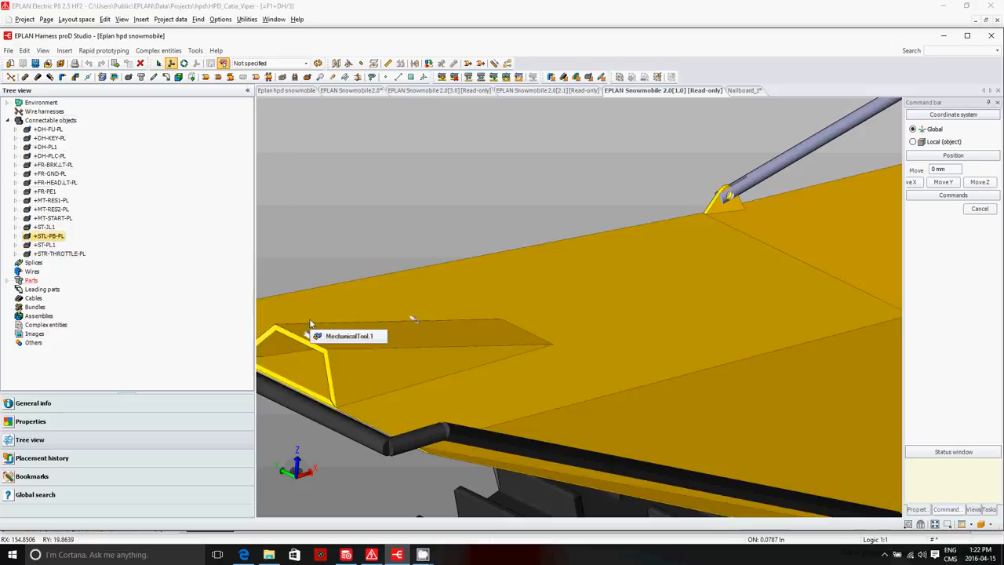
pyautogui.scroll(-5, 311, 330)
pyautogui.scroll(10, 573, 127)
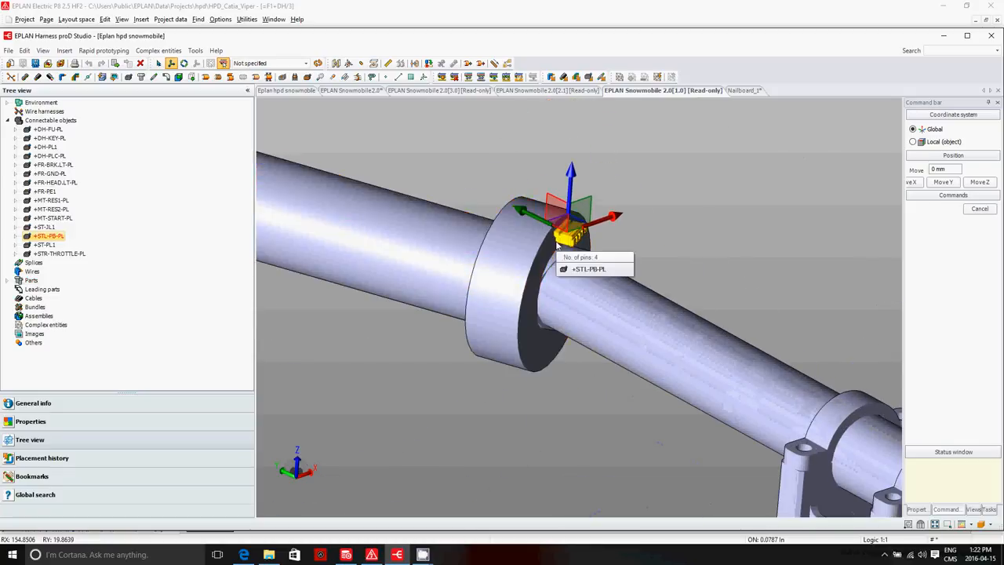
pyautogui.scroll(-10, 532, 271)
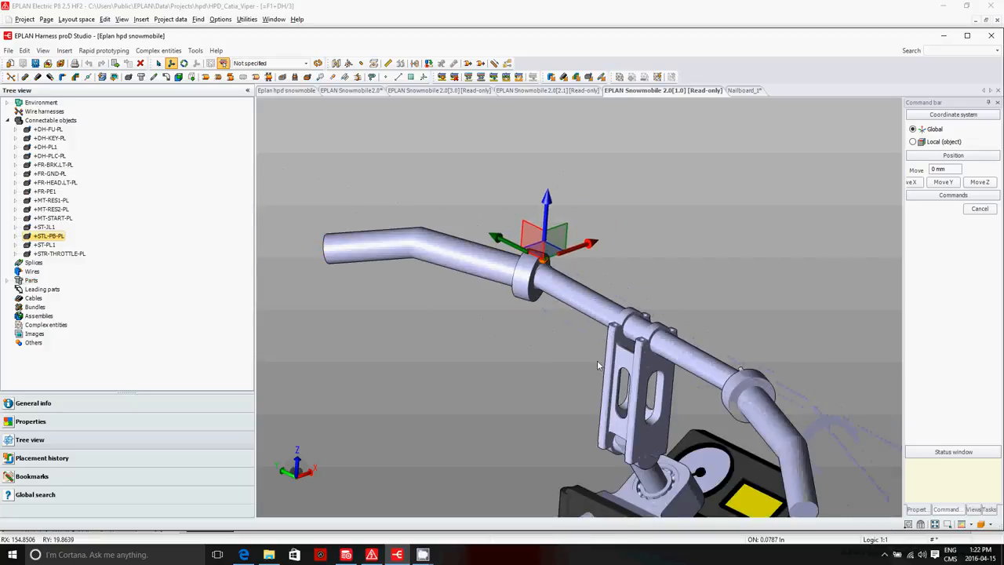
pyautogui.scroll(3, 554, 278)
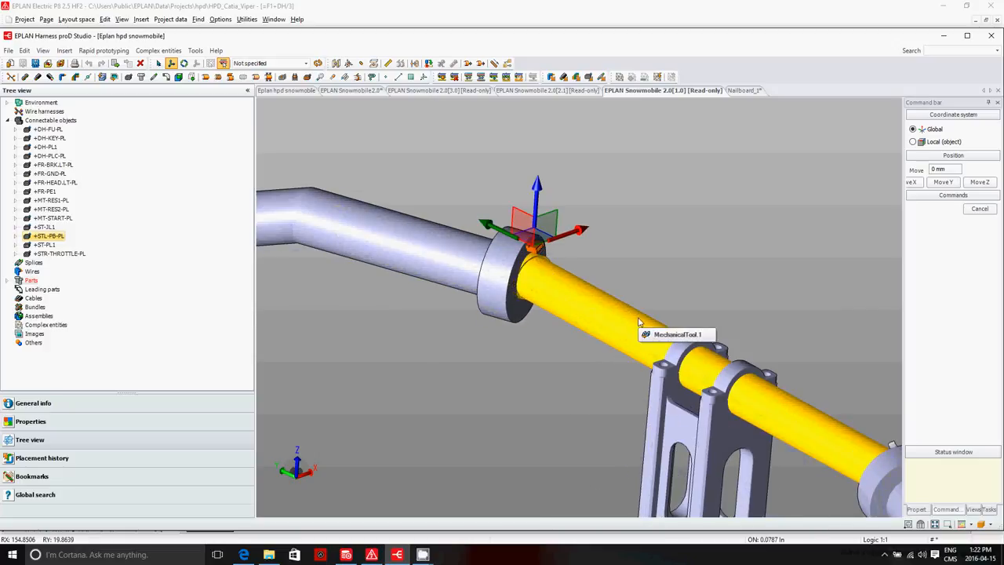
# Step: Try moving connector +STL-PB-PL away from the handlebar collar, and undo the moves
pyautogui.moveTo(496, 227); pyautogui.dragTo(628, 241)
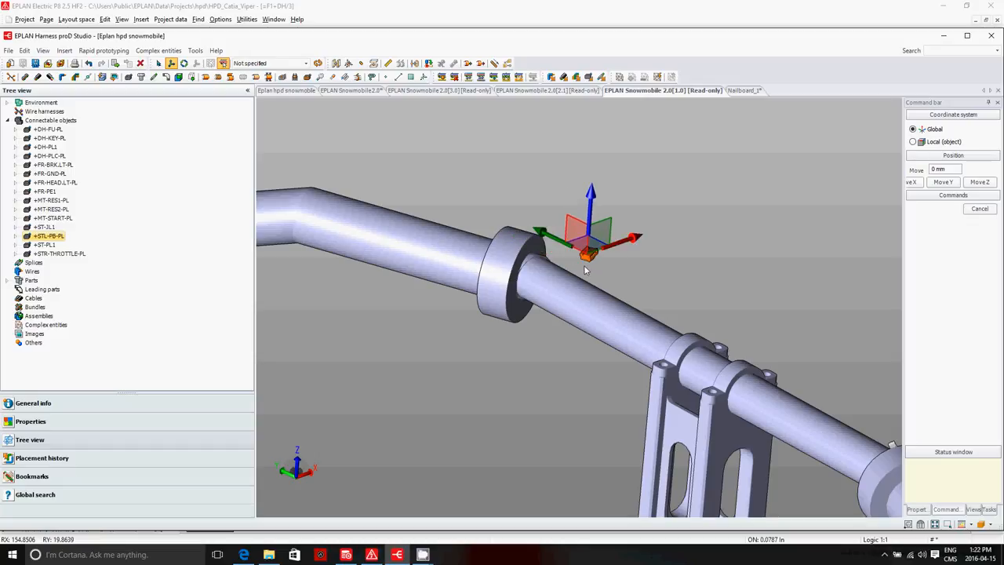
pyautogui.scroll(-3, 649, 279)
pyautogui.scroll(3, 646, 268)
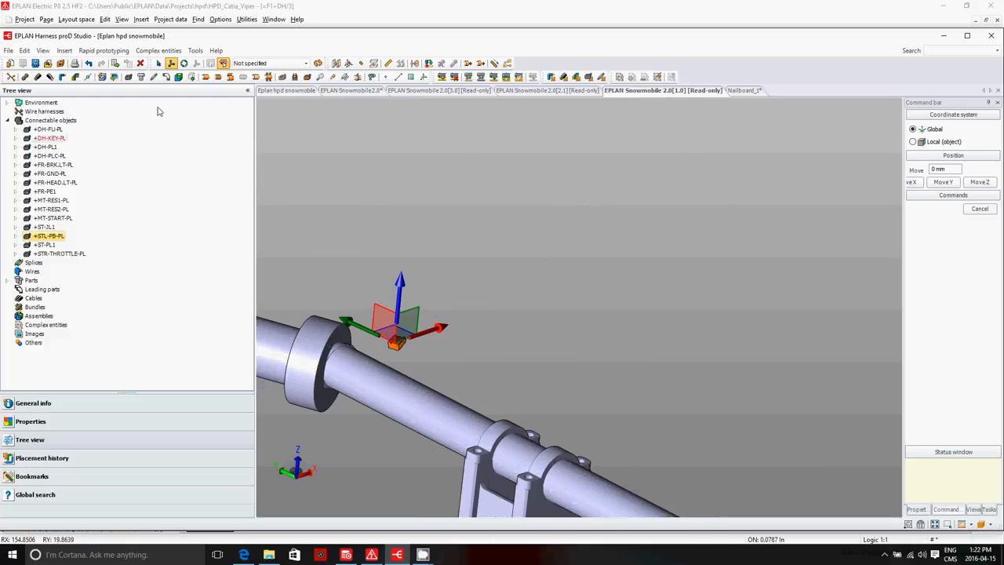
pyautogui.click(89, 63)
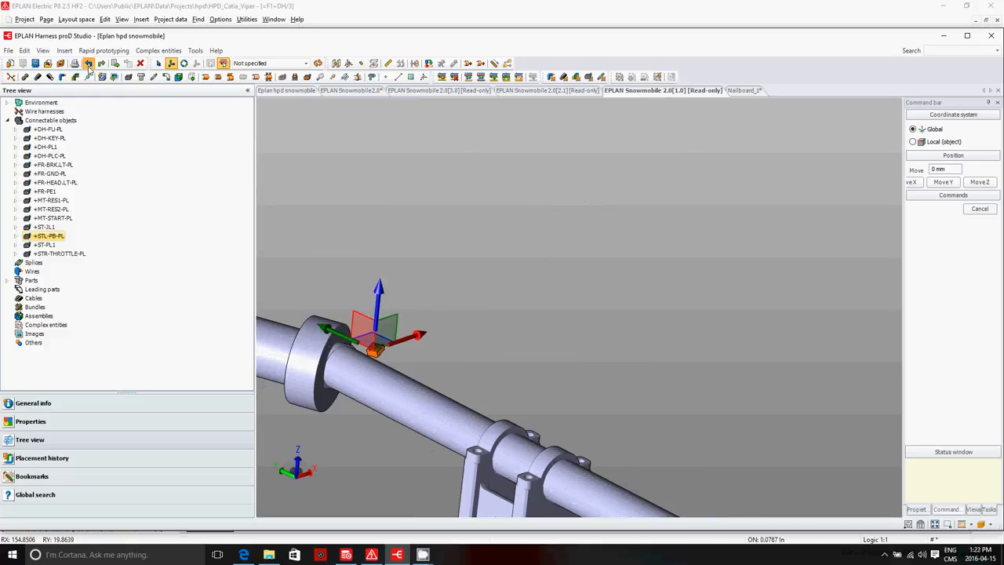
pyautogui.click(89, 64)
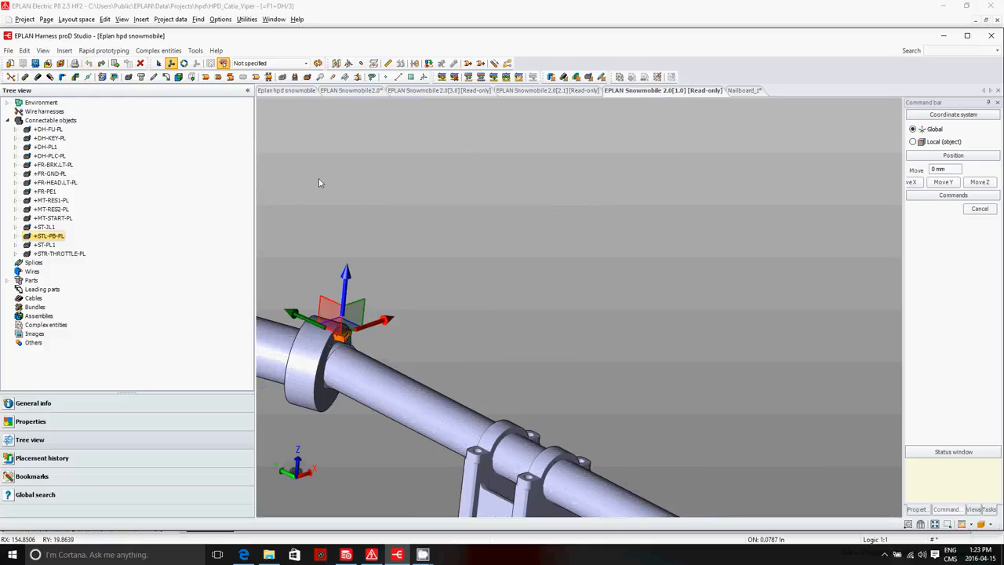
# Step: Open workspace EPLAN Snowmobile 2.0[2.1] and examine the bundles routed along the handlebar
pyautogui.click(580, 91)
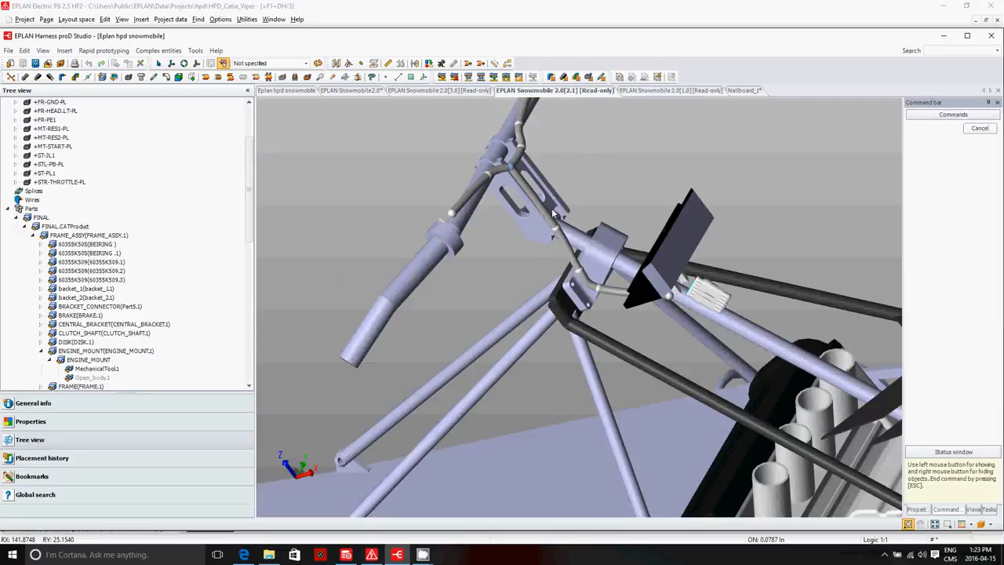
pyautogui.scroll(-4, 496, 245)
pyautogui.scroll(6, 496, 245)
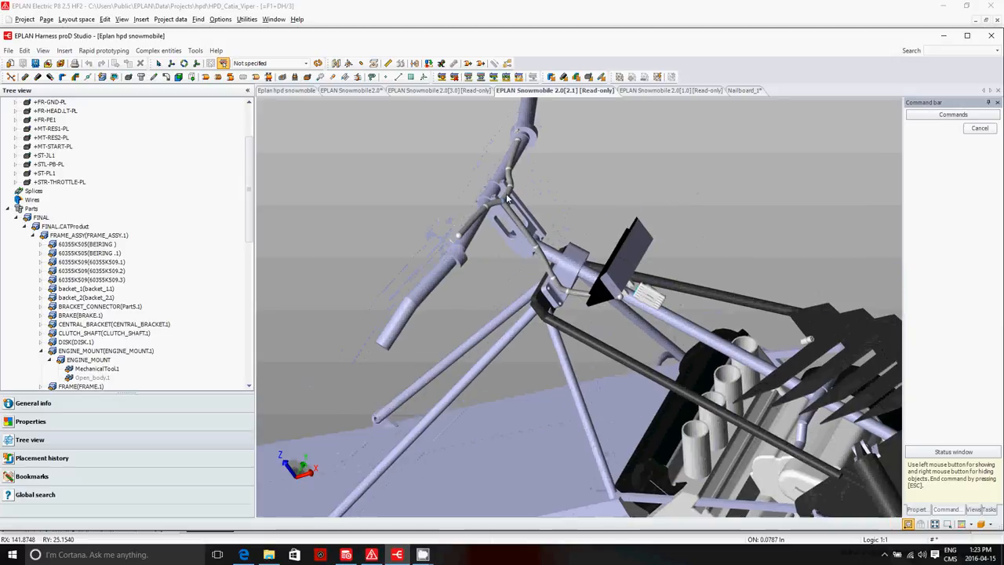
pyautogui.scroll(-2, 517, 156)
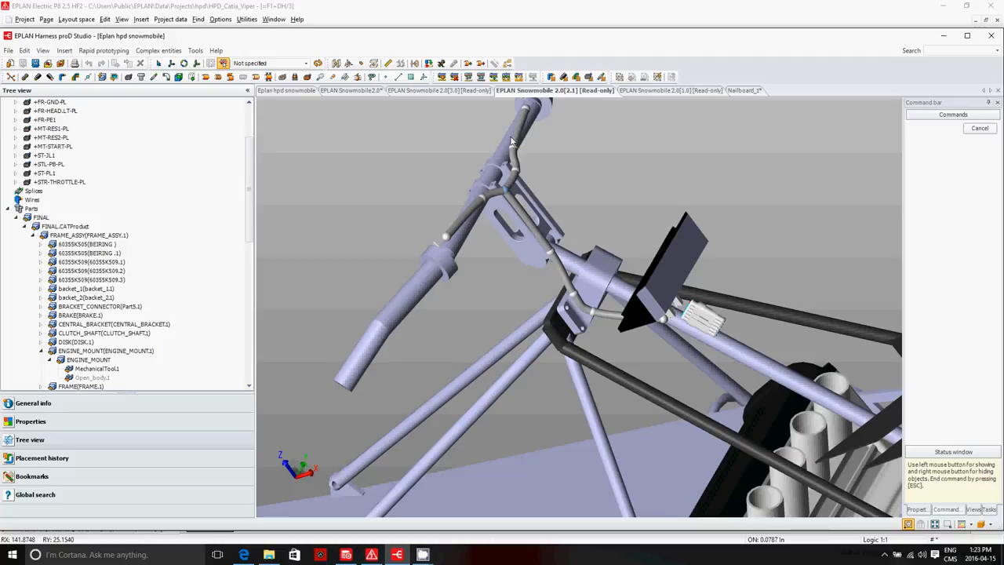
# Step: Open workspace EPLAN Snowmobile 2.0[3.0] and view the properties of connector +FR-BRK.LT-PL at the snowmobile's rear
pyautogui.click(464, 91)
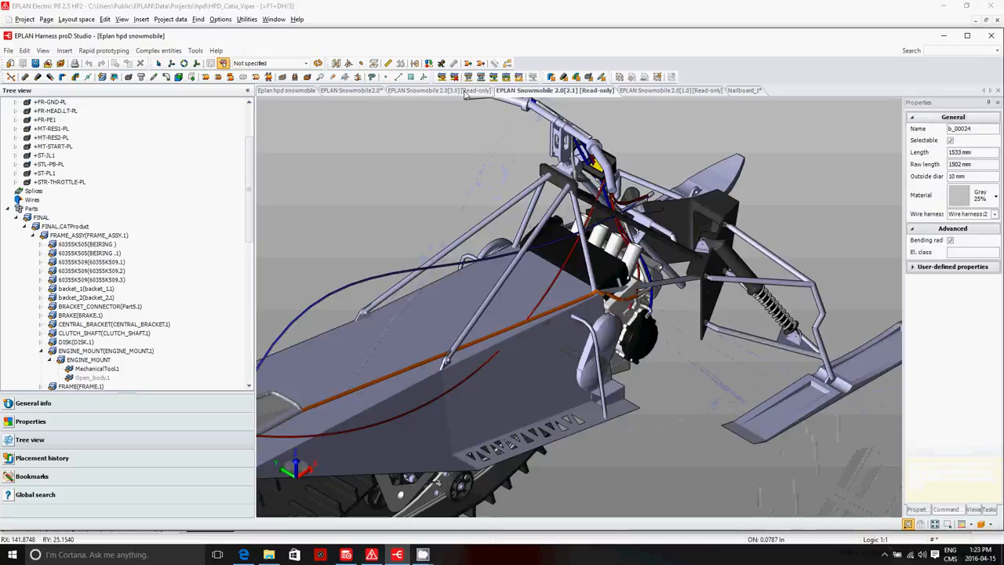
pyautogui.scroll(-3, 625, 252)
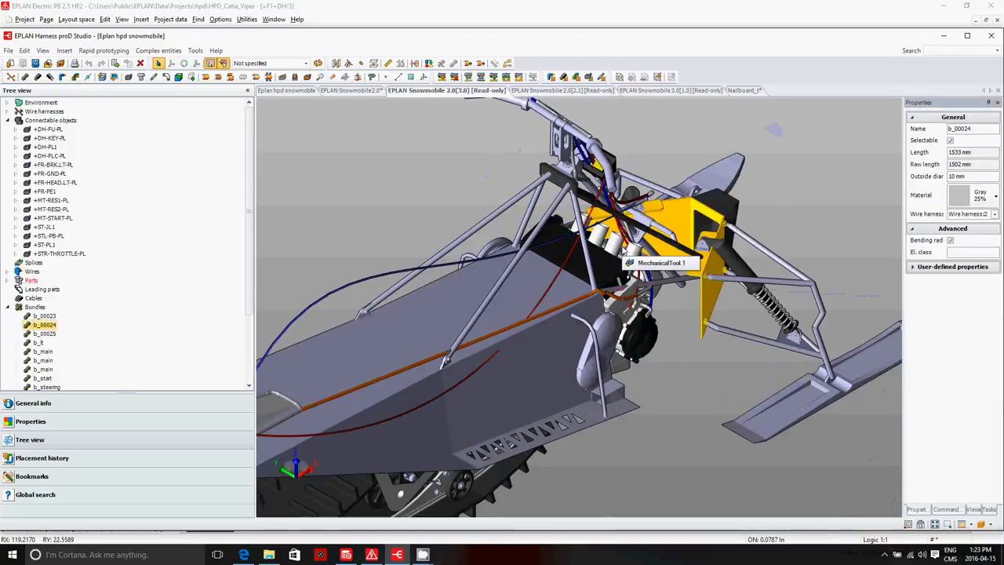
pyautogui.scroll(5, 319, 394)
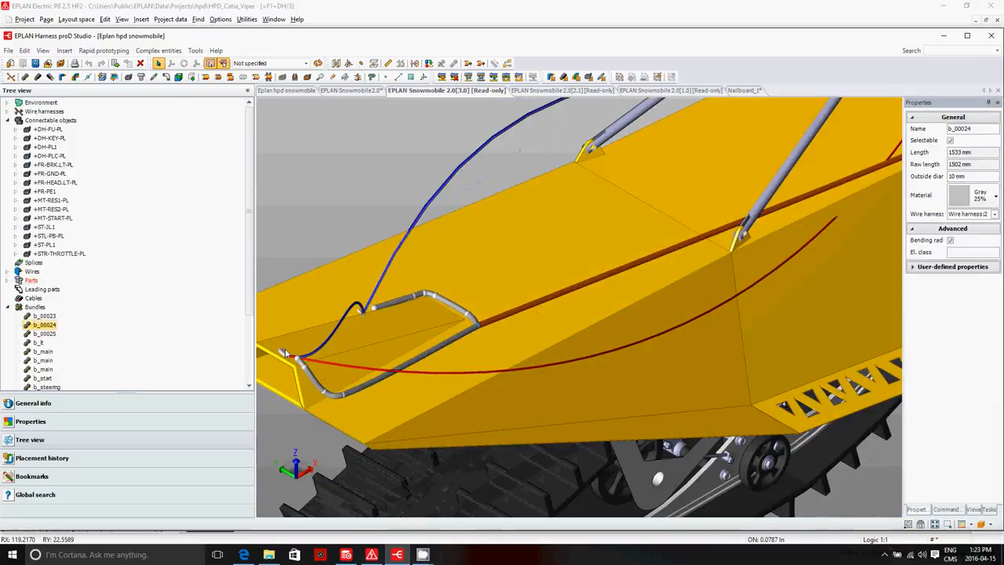
pyautogui.click(285, 349)
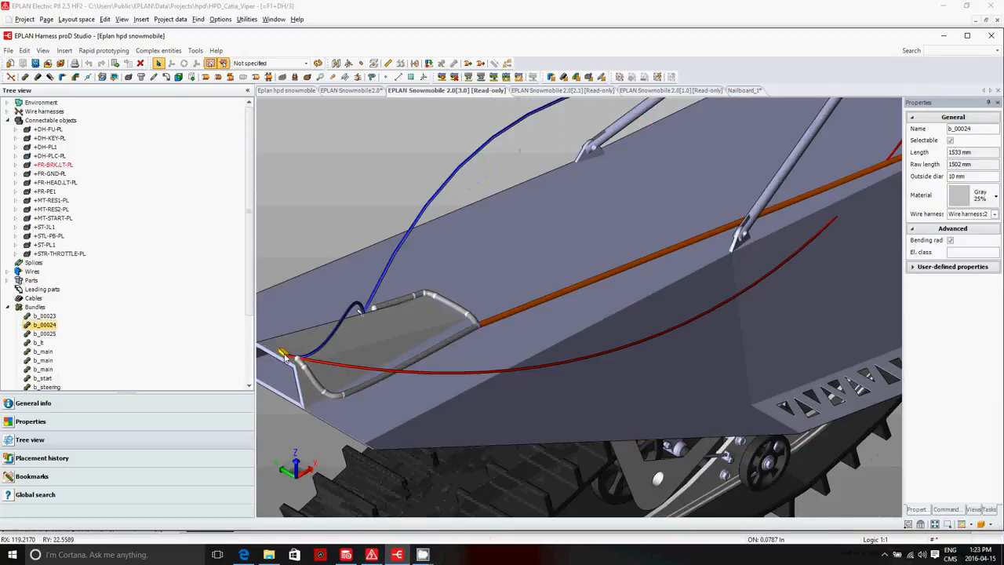
# Step: Select red wire 3 at the snowmobile's rear and examine its properties and its run towards the handlebar
pyautogui.click(339, 367)
pyautogui.scroll(-4, 425, 396)
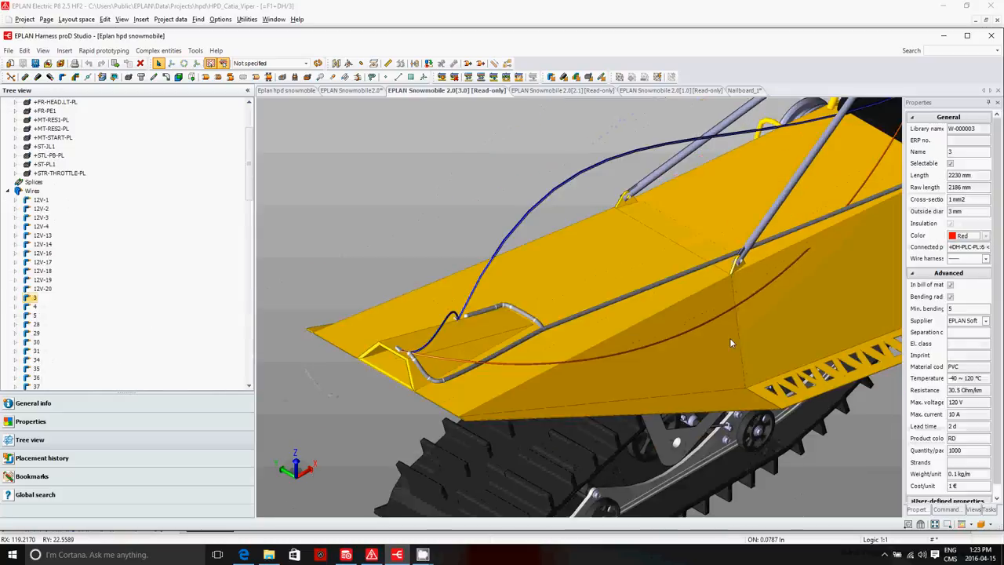
pyautogui.scroll(2, 729, 338)
pyautogui.scroll(-2, 784, 270)
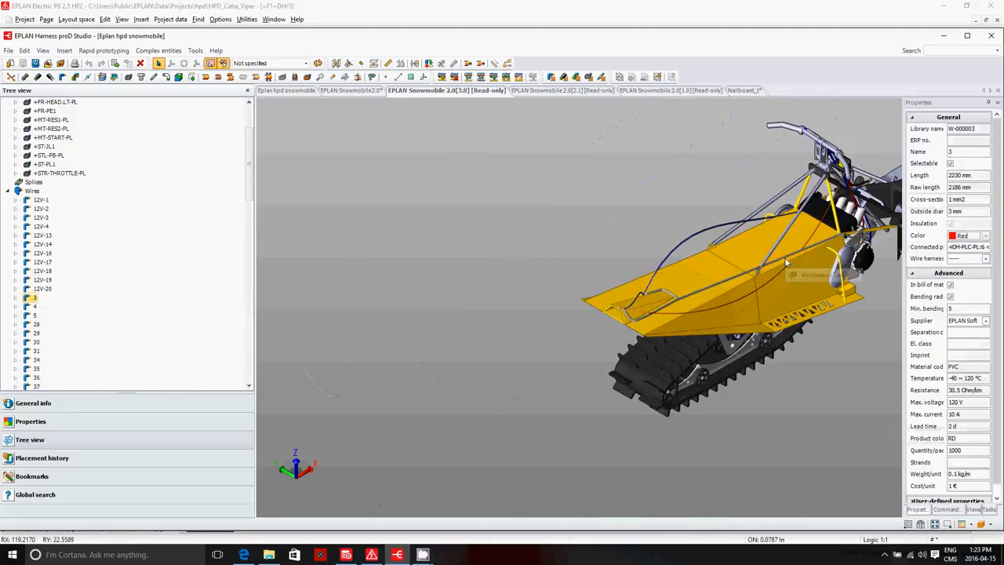
pyautogui.scroll(2, 847, 170)
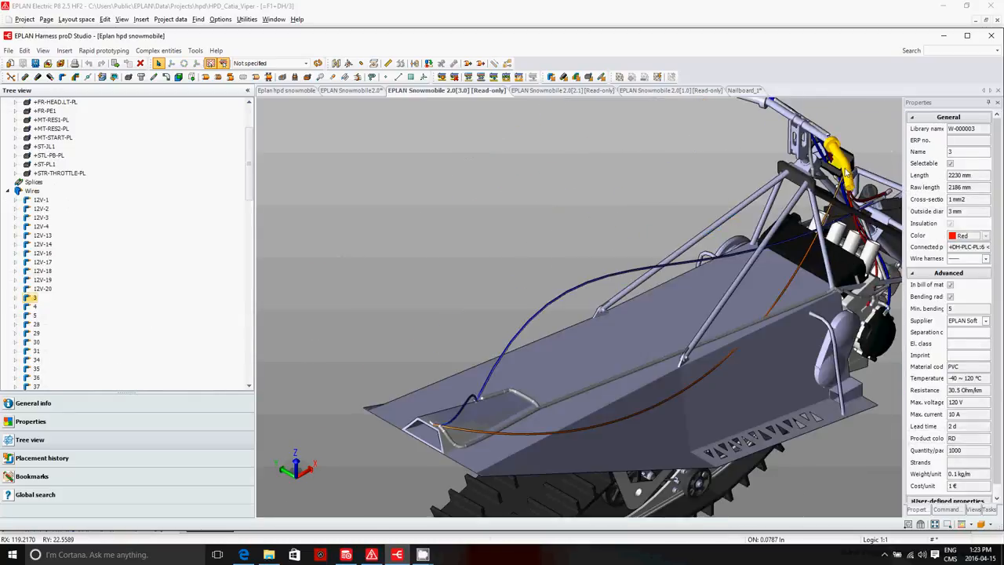
# Step: Switch to workspace EPLAN Snowmobile 2.0 and view the properties of bundles b_str and b_steering
pyautogui.click(350, 91)
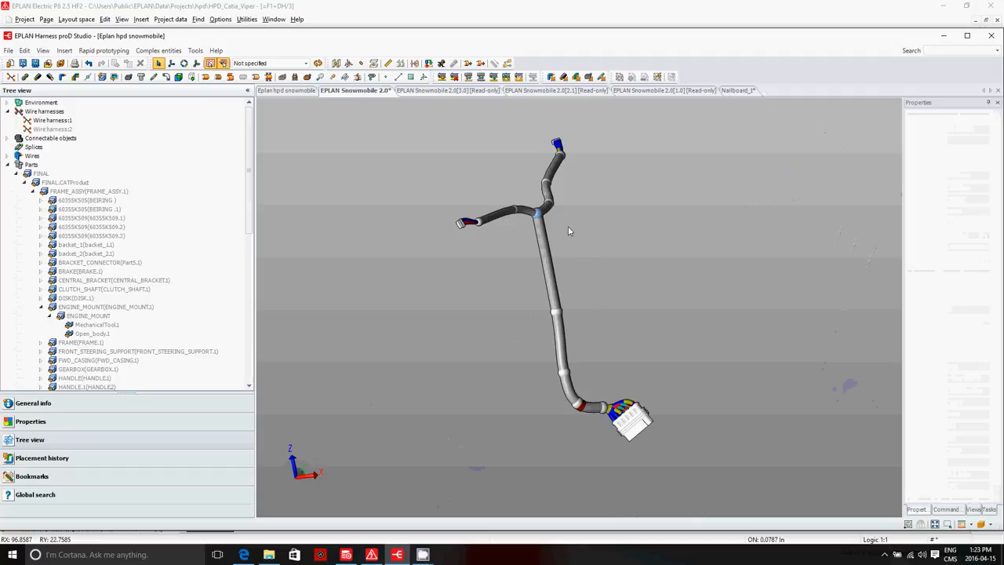
pyautogui.click(516, 213)
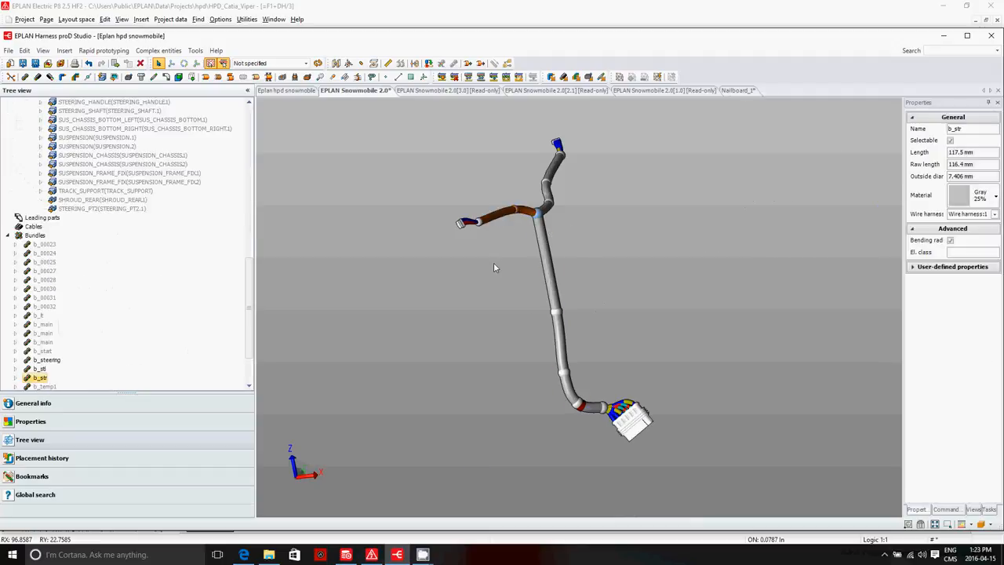
pyautogui.click(546, 265)
# Step: Show Wire harness:2 together with Wire harness:1 in the 3D workspace
pyautogui.moveTo(248, 307); pyautogui.dragTo(271, 136)
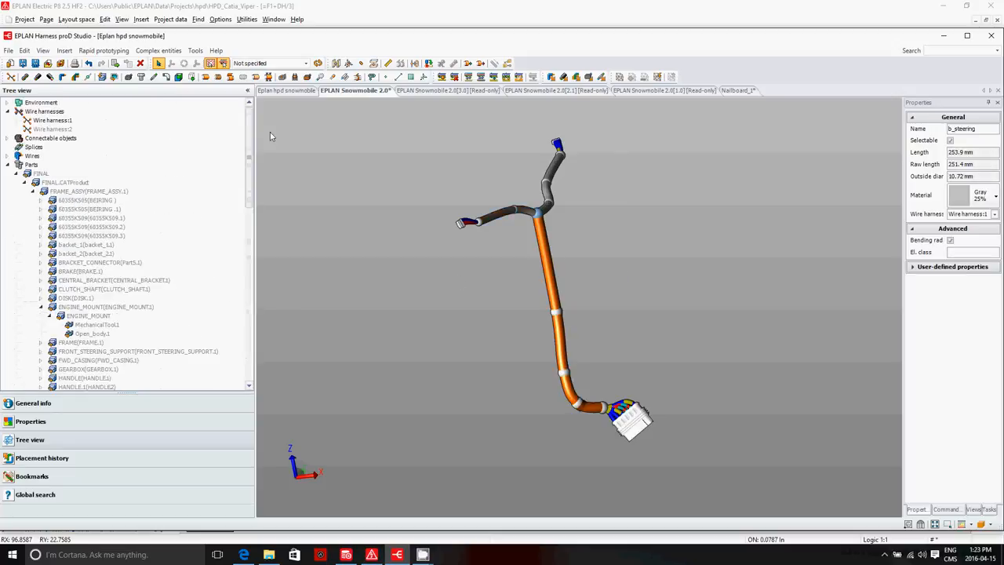
pyautogui.click(45, 130)
pyautogui.rightClick(47, 130)
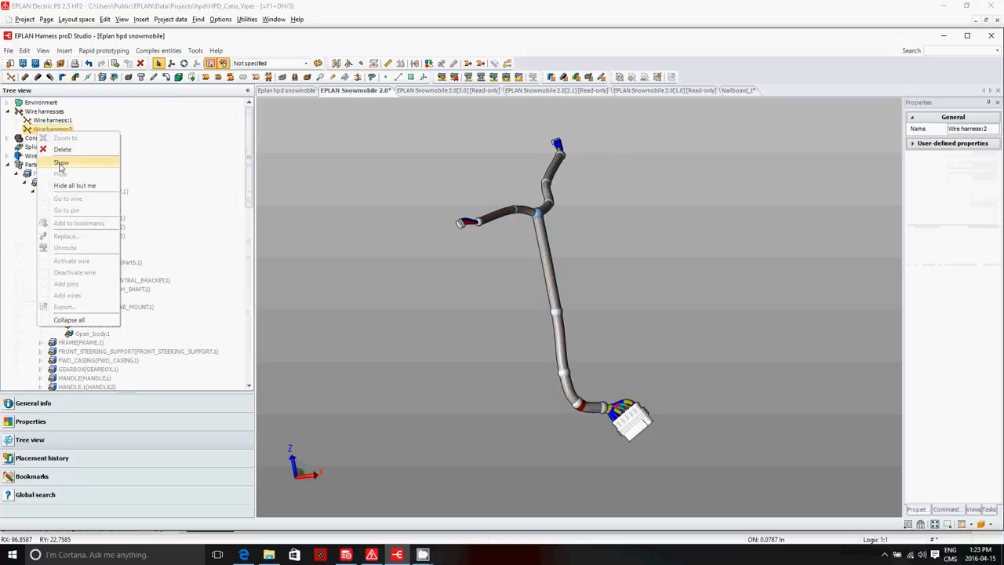
pyautogui.click(63, 165)
pyautogui.scroll(1, 546, 124)
pyautogui.scroll(-5, 545, 124)
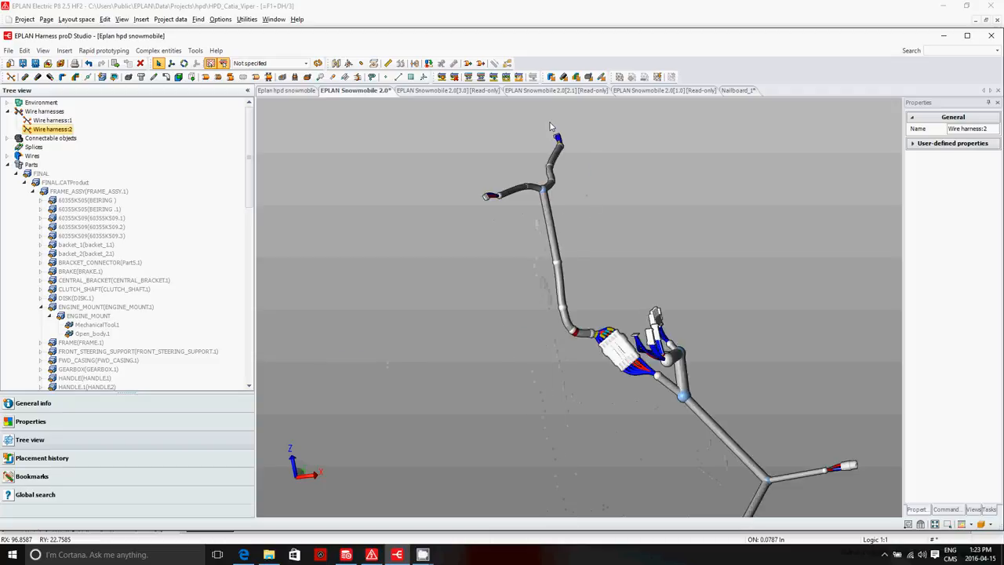
pyautogui.scroll(-3, 762, 252)
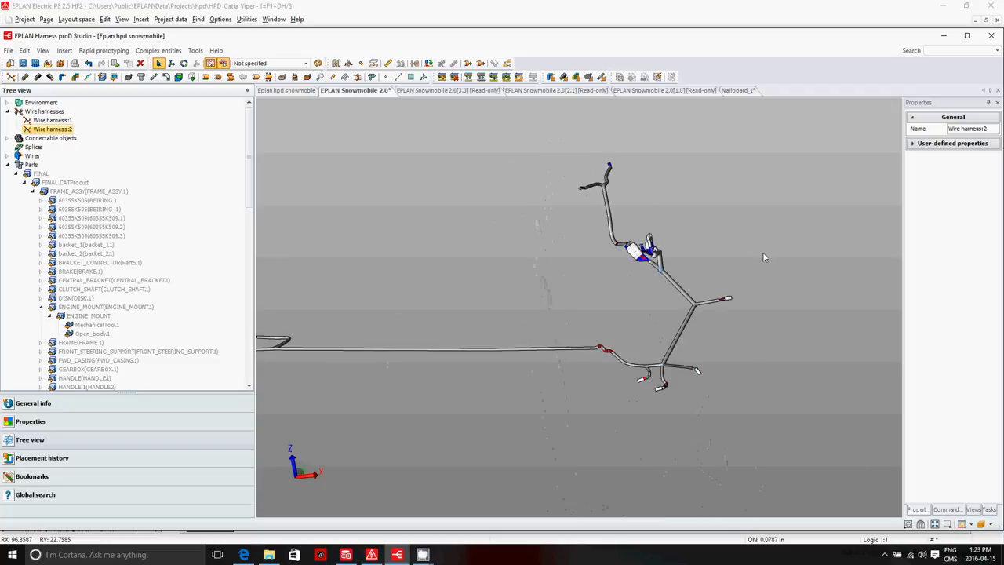
# Step: Show the FRAME_ASSY(FRAME_ASSY.1) assembly around the harnesses
pyautogui.click(74, 193)
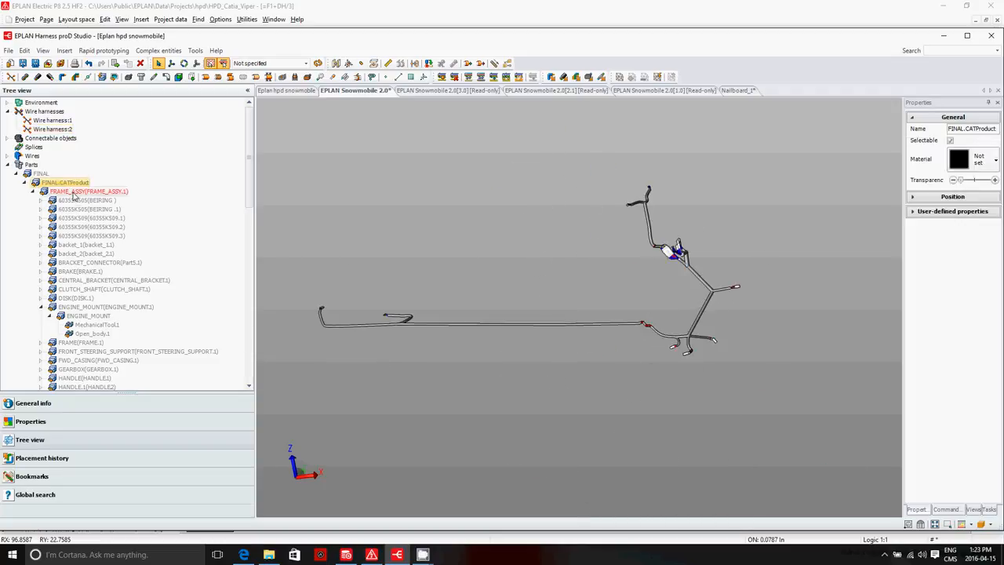
pyautogui.click(76, 193)
pyautogui.rightClick(77, 194)
pyautogui.click(96, 224)
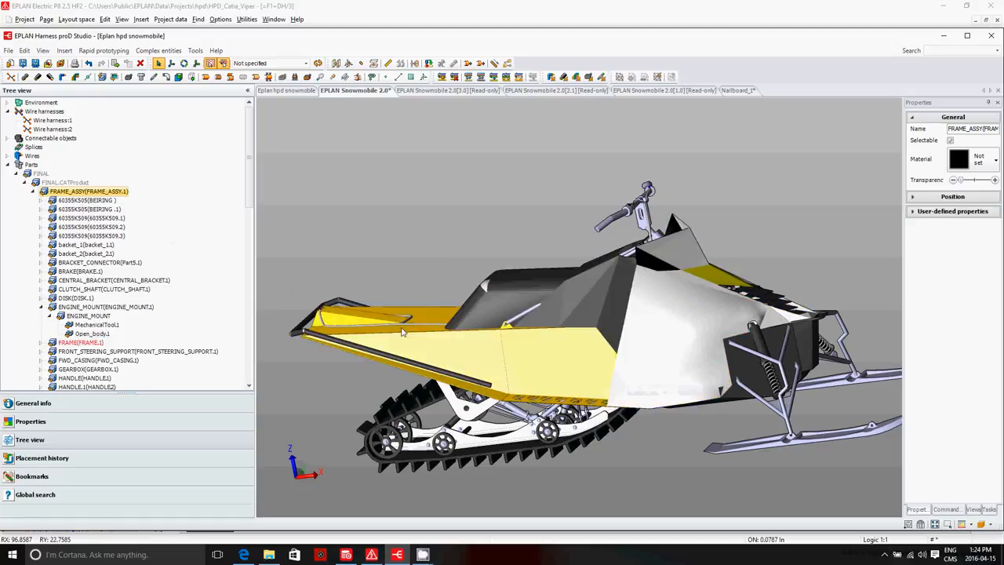
# Step: Reshape the bundle bend at the snowmobile's rear by moving its two control points apart along the X axis
pyautogui.moveTo(385, 330); pyautogui.dragTo(323, 319, button='middle')
pyautogui.scroll(5, 314, 312)
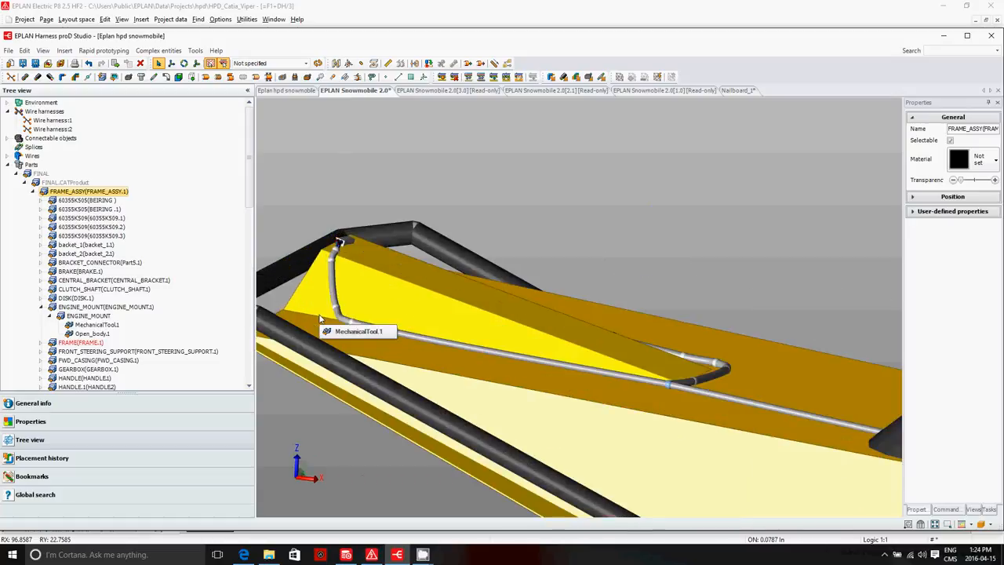
pyautogui.click(171, 63)
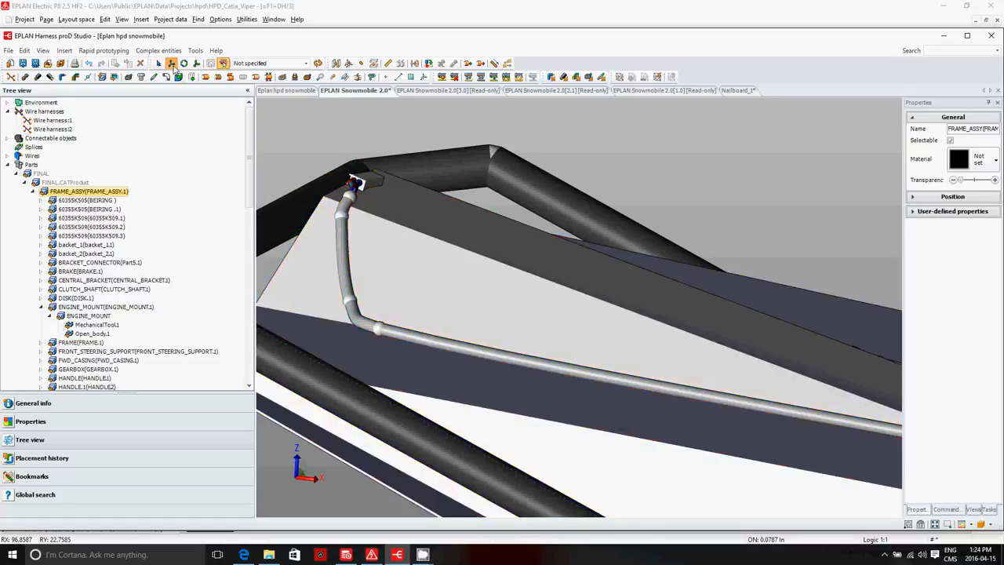
pyautogui.click(351, 296)
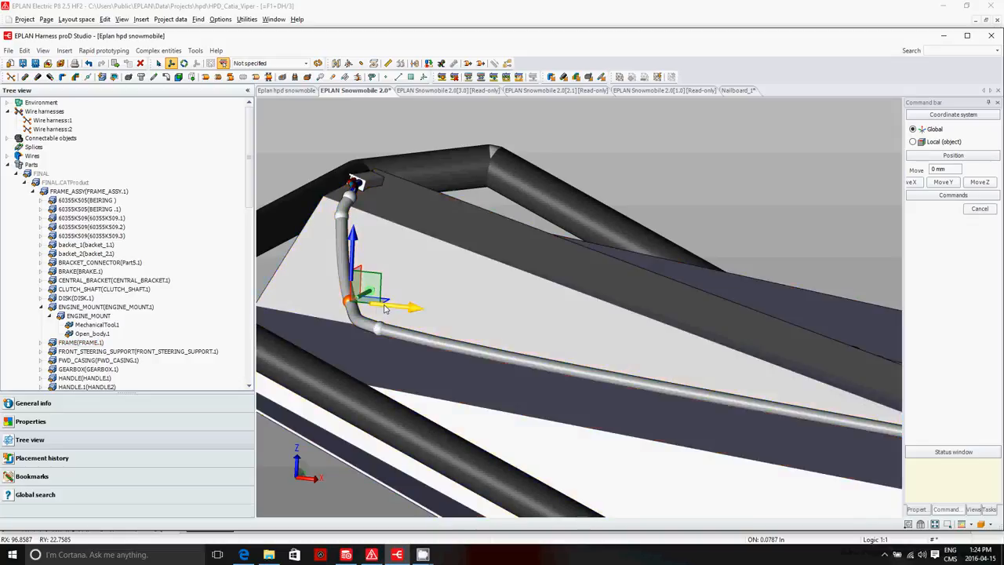
pyautogui.moveTo(387, 308); pyautogui.dragTo(362, 307)
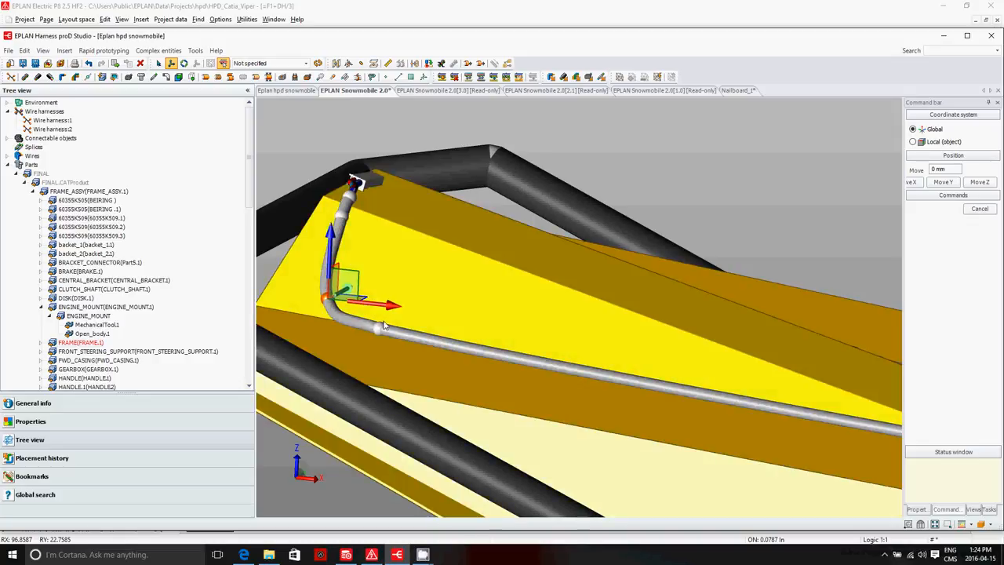
pyautogui.click(378, 327)
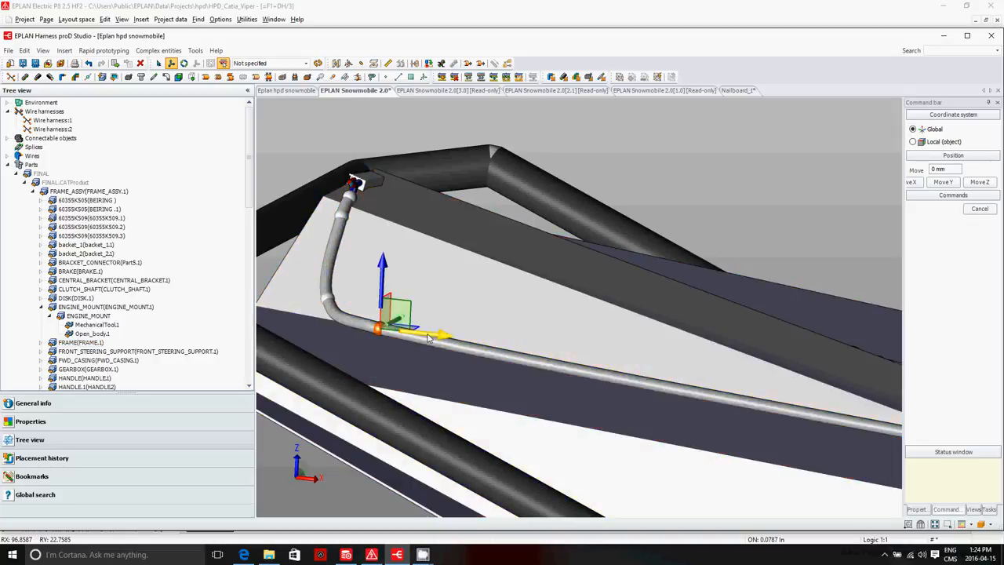
pyautogui.moveTo(428, 337); pyautogui.dragTo(458, 343)
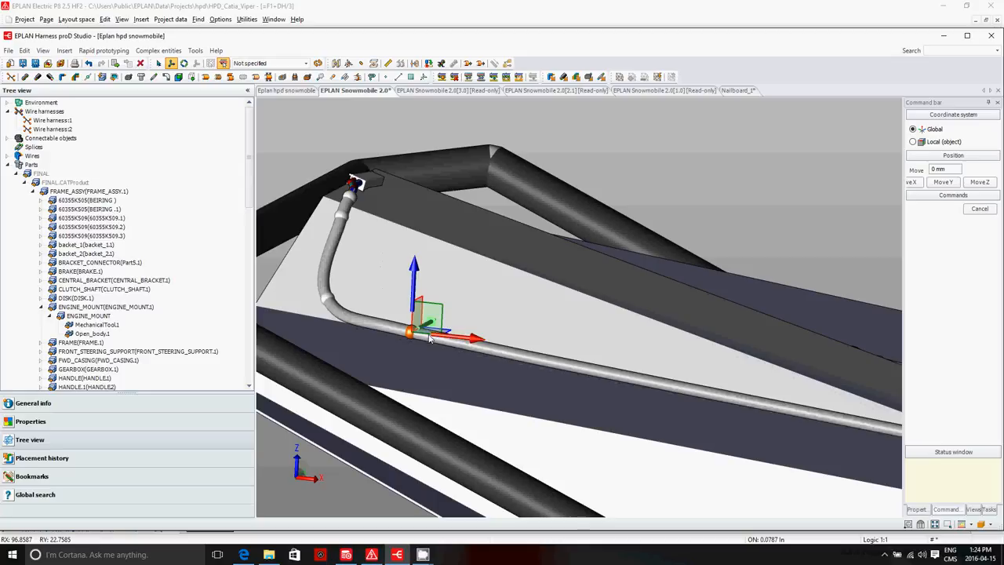
# Step: Hide the Open_body.1 body shell covering the engine area
pyautogui.scroll(-3, 441, 323)
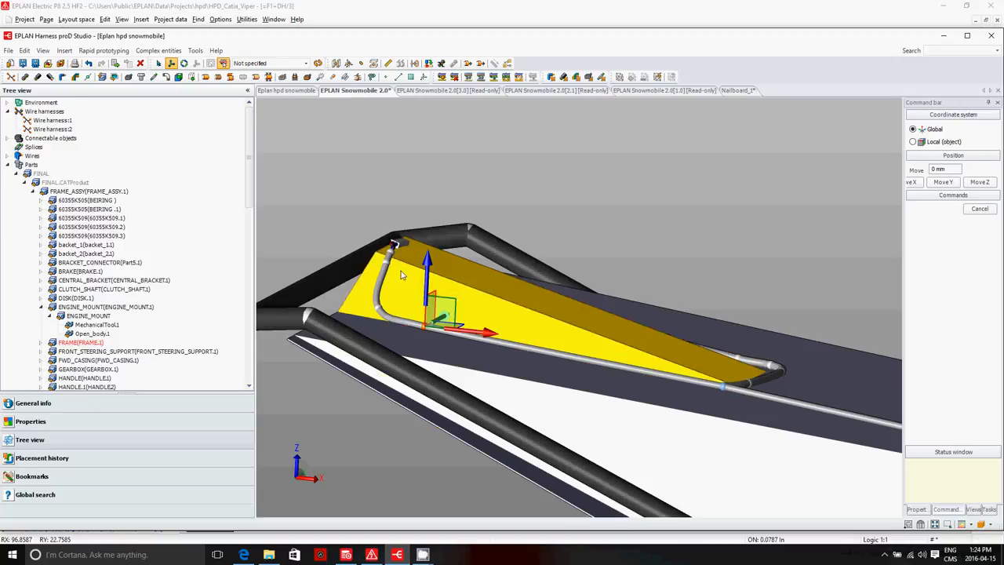
pyautogui.scroll(3, 356, 223)
pyautogui.scroll(-8, 359, 225)
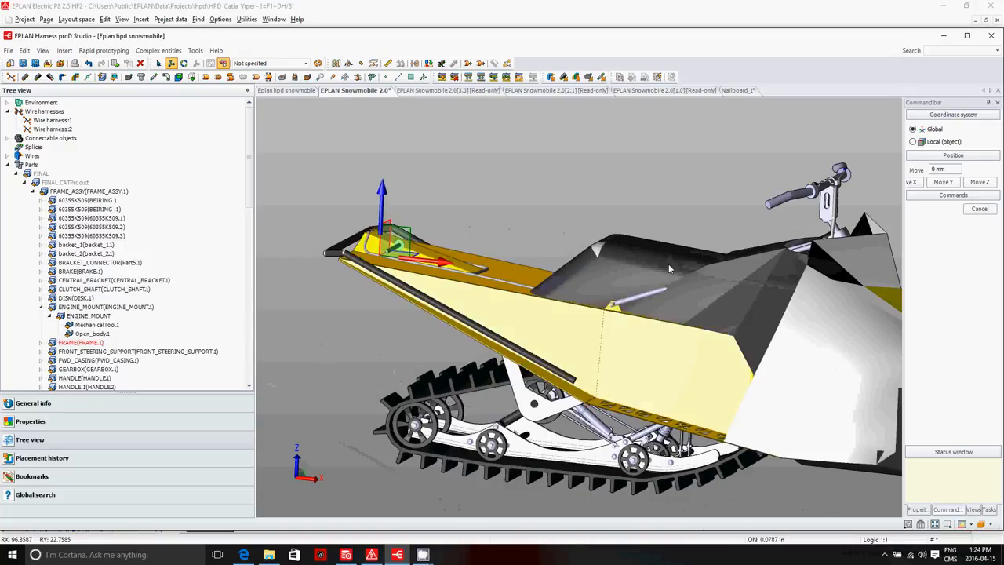
pyautogui.rightClick(855, 337)
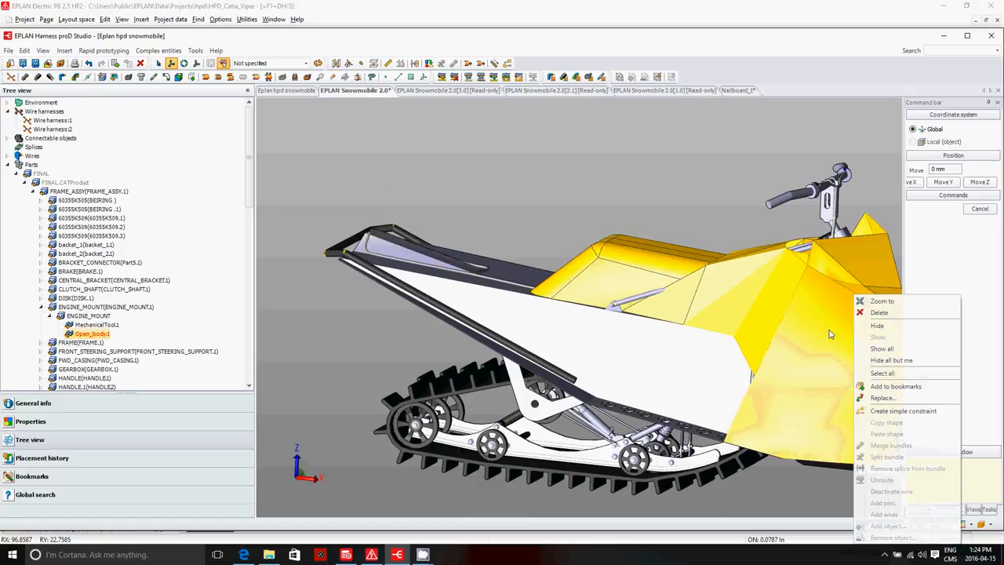
pyautogui.click(891, 326)
# Step: Select control point cp_00050 on the short engine branch and examine the bundle's tight bends, marked in red
pyautogui.scroll(5, 862, 384)
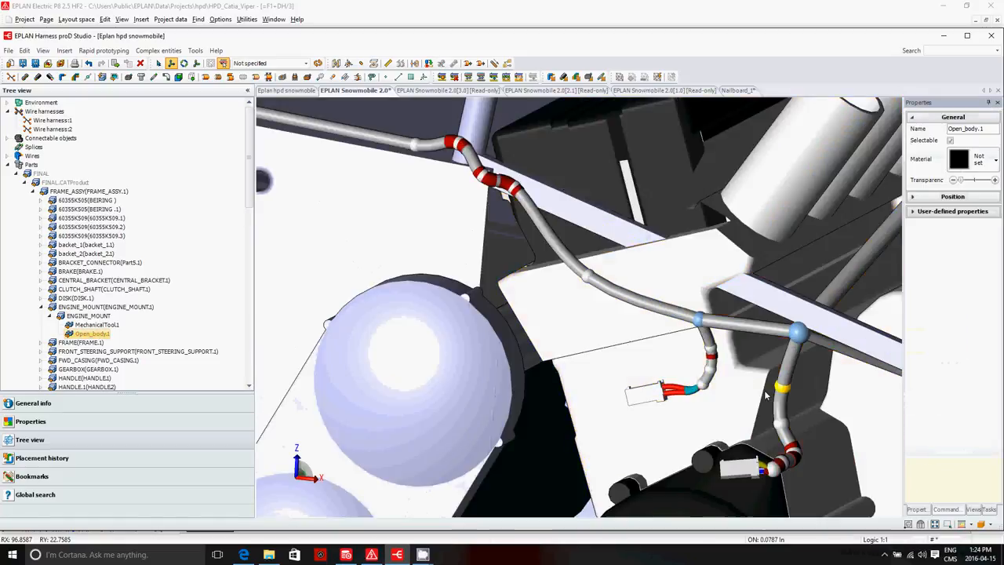
pyautogui.scroll(2, 710, 376)
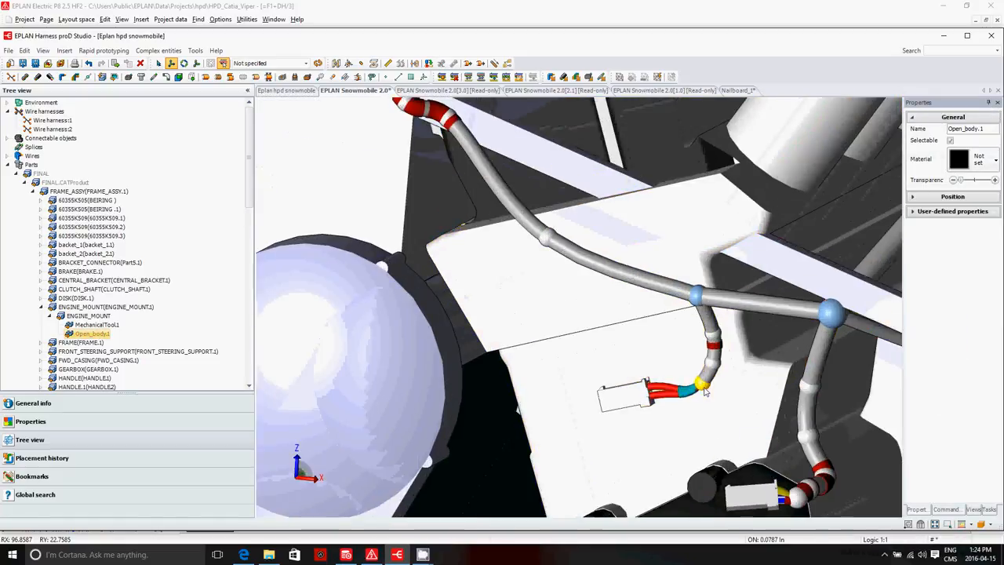
pyautogui.click(715, 339)
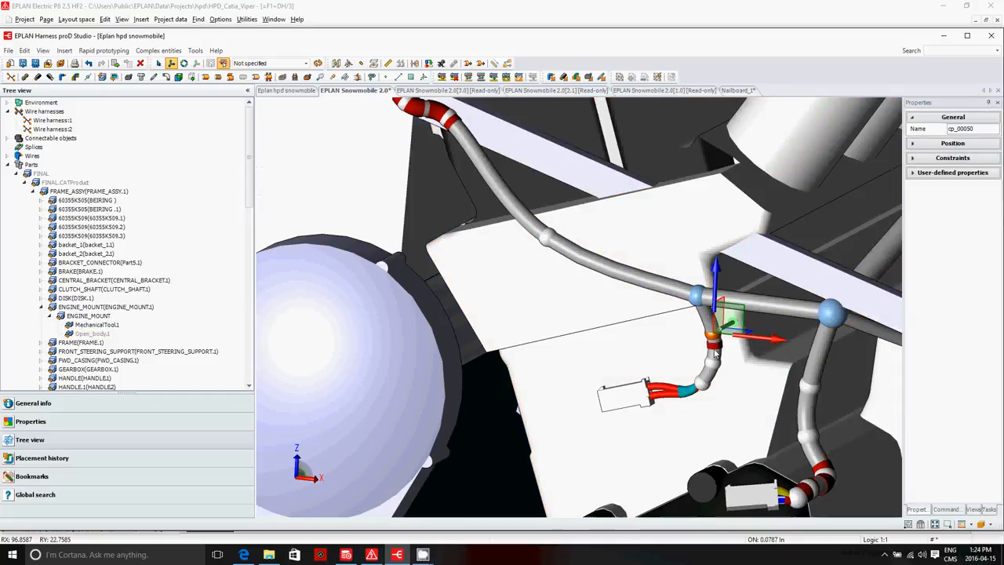
pyautogui.scroll(-2, 516, 307)
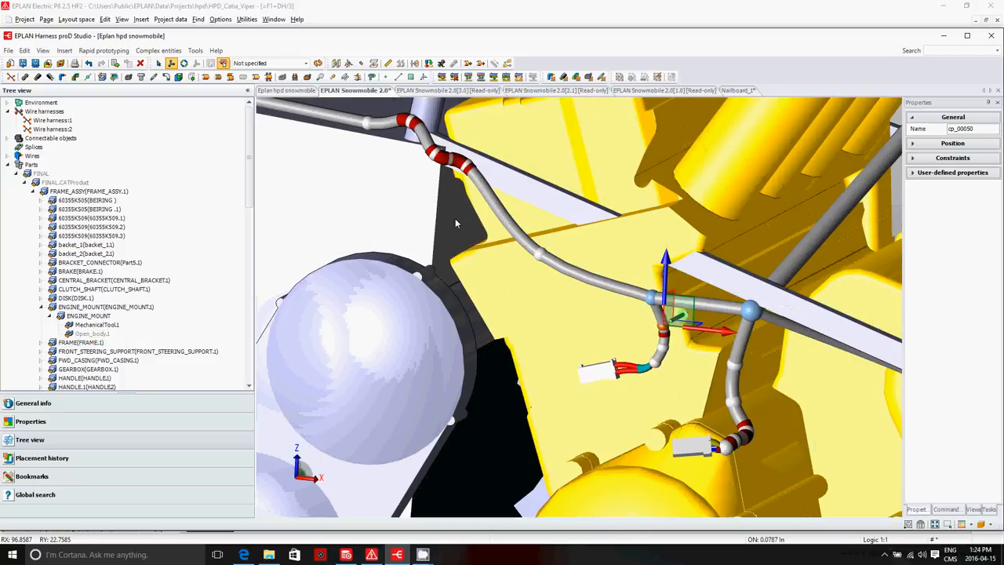
# Step: Smooth the main bundle near the engine by moving control point cp_00040 down and cp_00039 up
pyautogui.scroll(3, 418, 123)
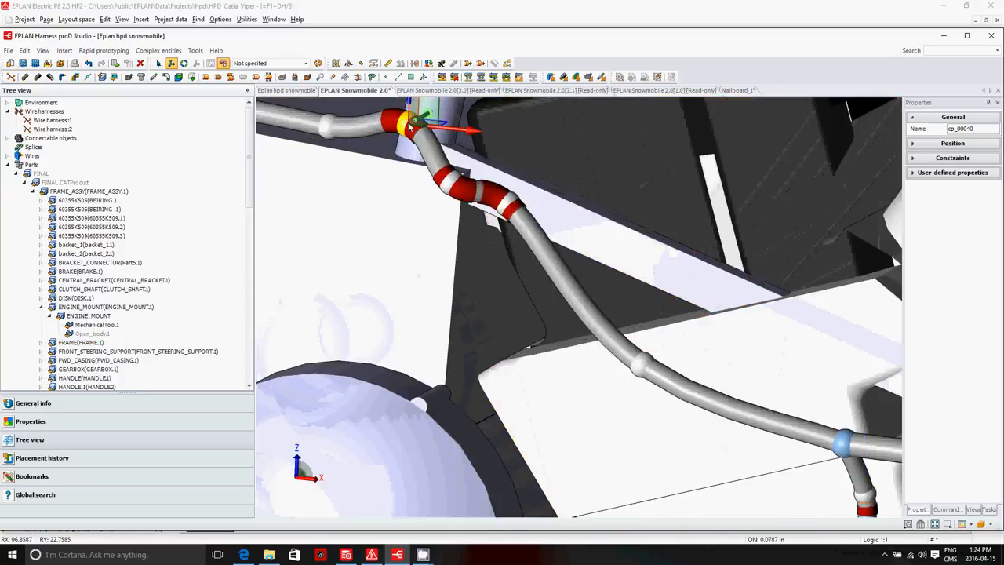
pyautogui.click(421, 123)
pyautogui.scroll(-2, 416, 118)
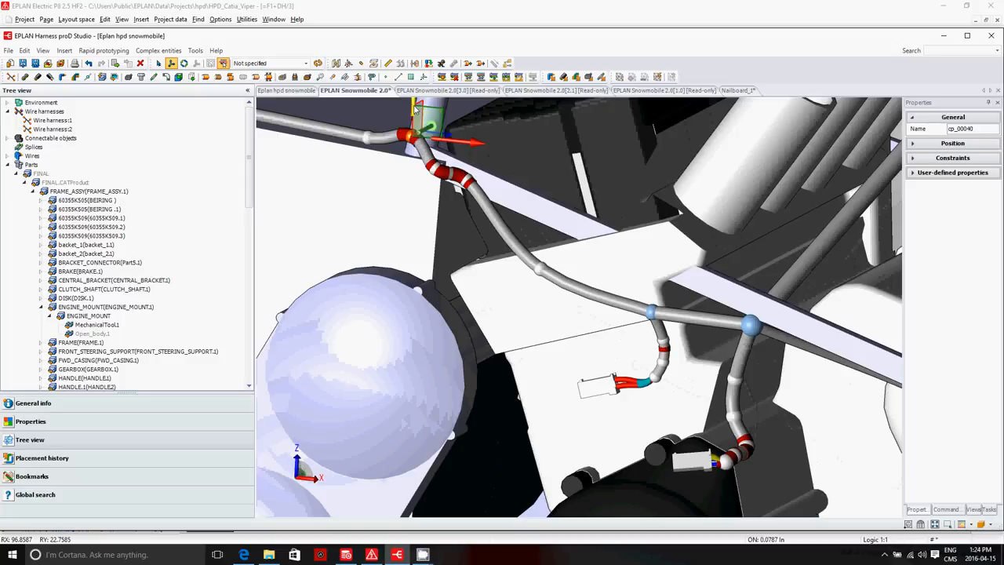
pyautogui.moveTo(414, 106); pyautogui.dragTo(413, 116)
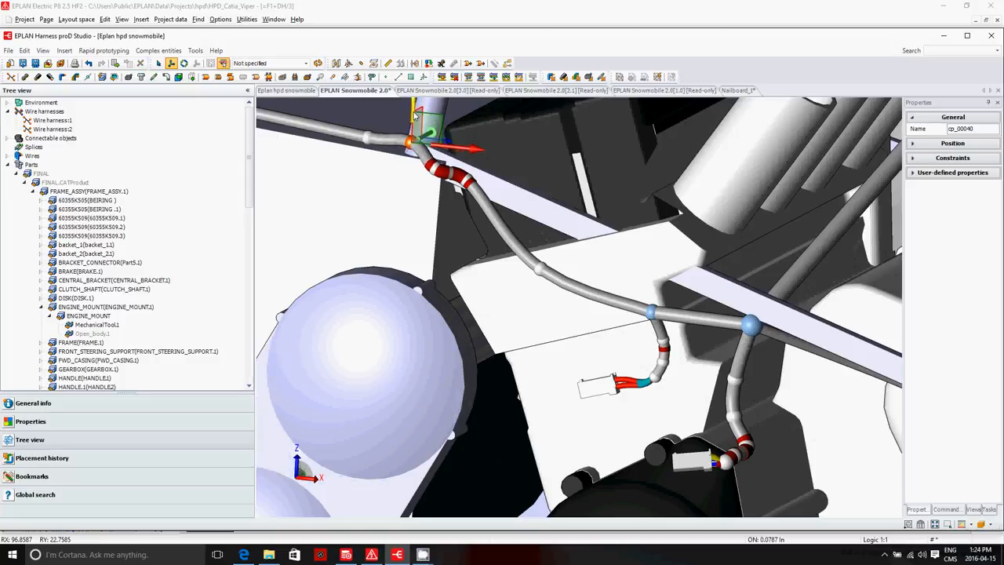
pyautogui.click(433, 173)
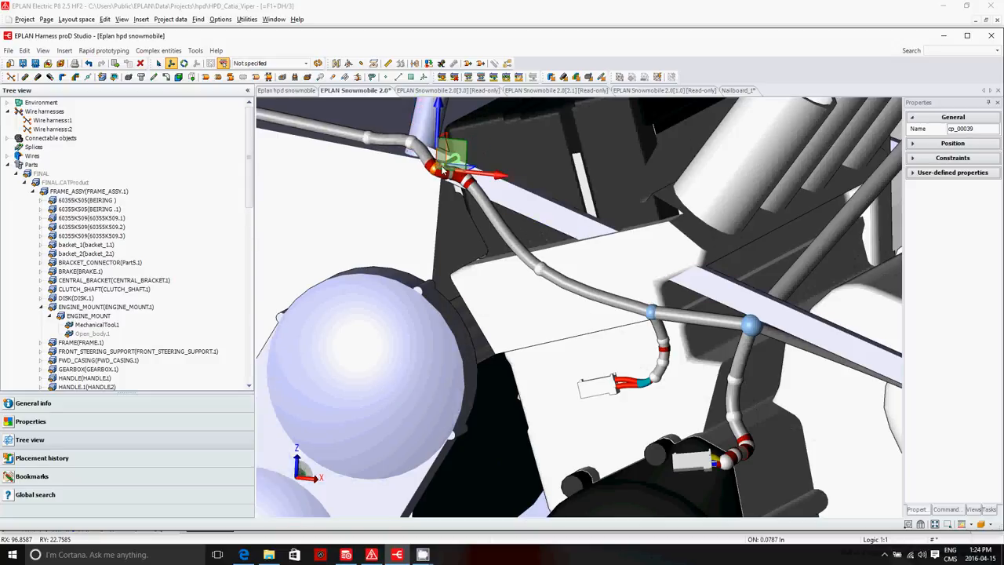
pyautogui.moveTo(450, 166); pyautogui.dragTo(450, 157)
# Step: Move control point cp_00038 forward along X and slightly down, and shift cp_00039 forward along X
pyautogui.click(471, 182)
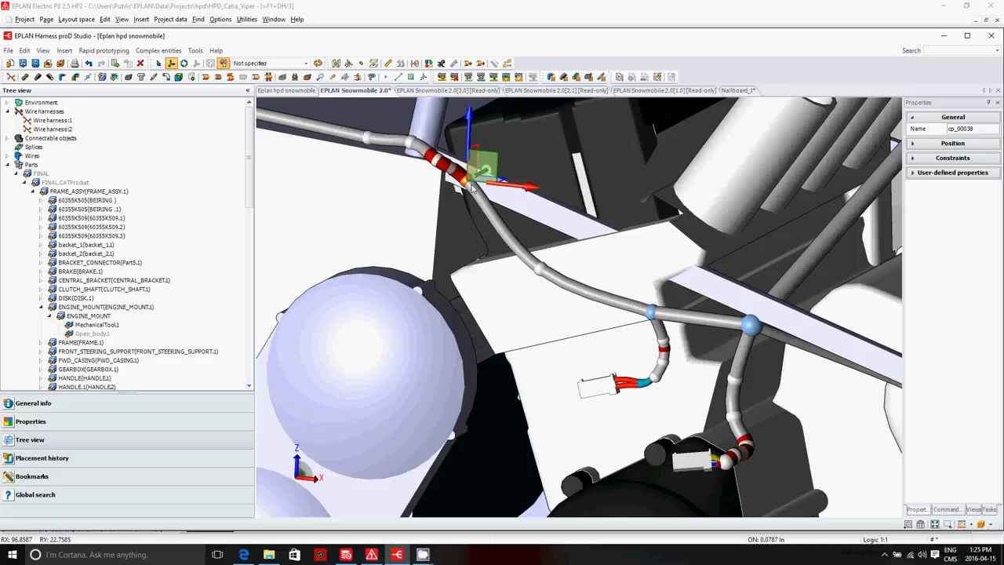
pyautogui.moveTo(497, 182); pyautogui.dragTo(518, 185)
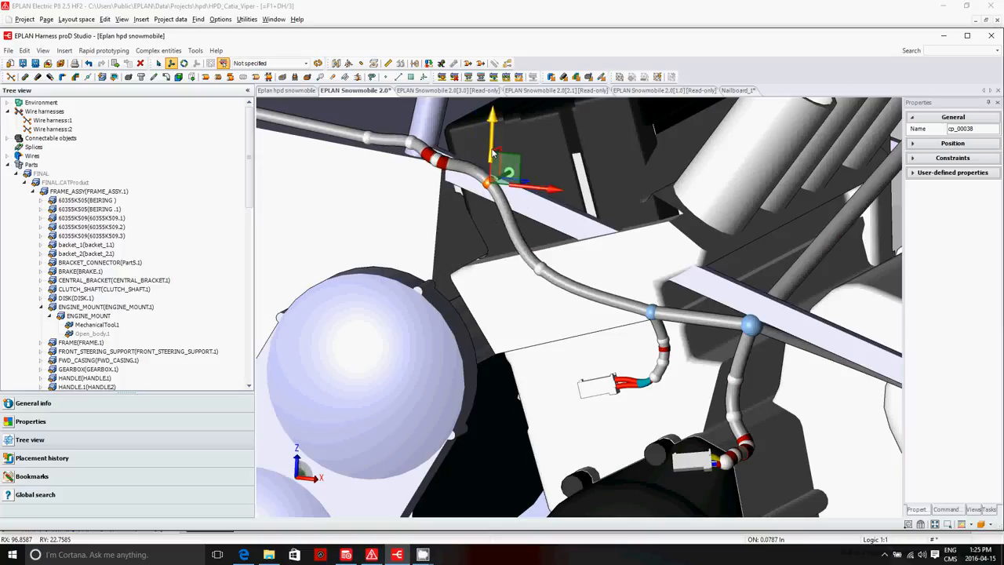
pyautogui.moveTo(492, 150); pyautogui.dragTo(493, 157)
pyautogui.moveTo(494, 163); pyautogui.dragTo(494, 158)
pyautogui.click(437, 161)
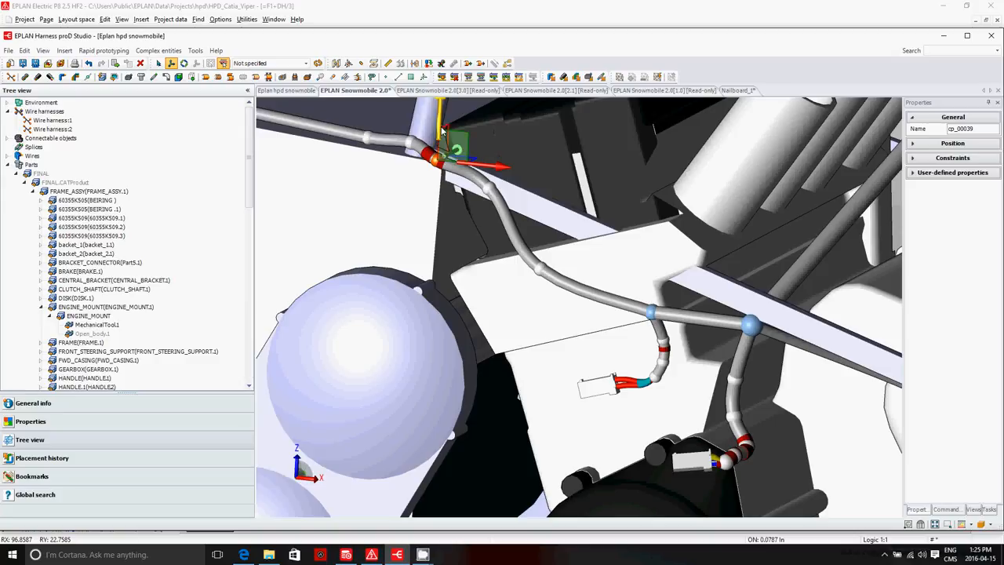
pyautogui.moveTo(470, 167); pyautogui.dragTo(486, 174)
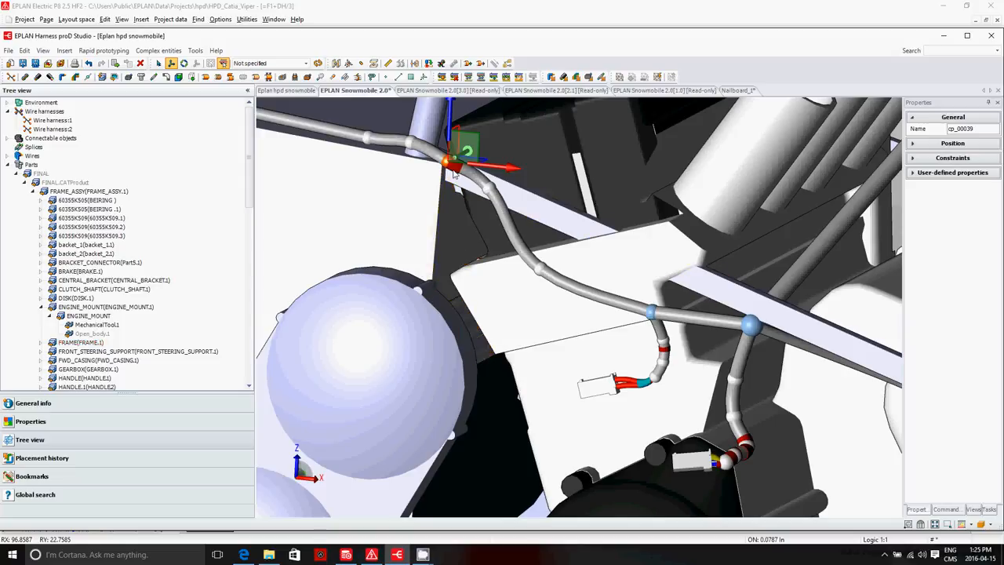
# Step: Return to the project structure of Eplan hpd snowmobile
pyautogui.scroll(-3, 451, 182)
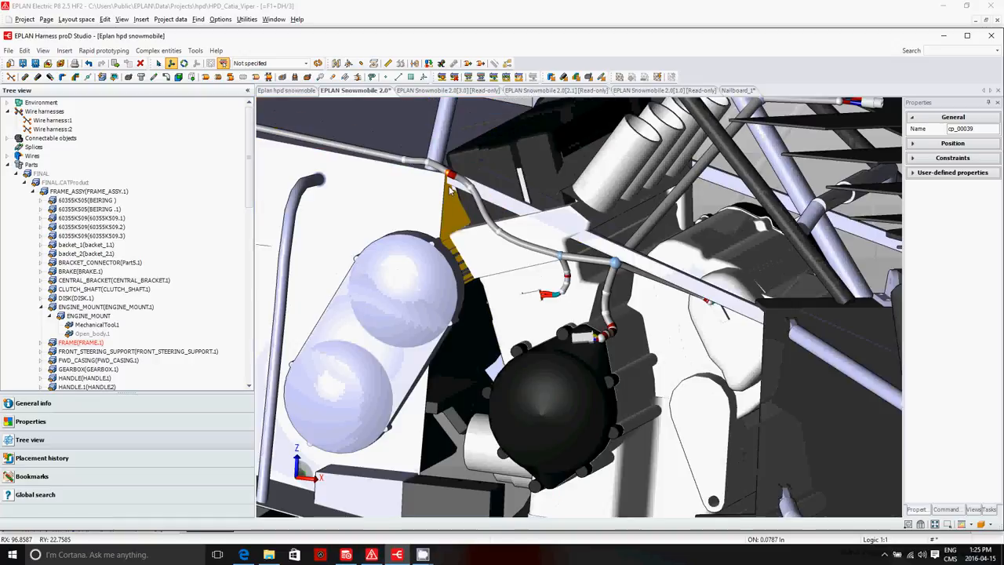
pyautogui.scroll(-5, 452, 188)
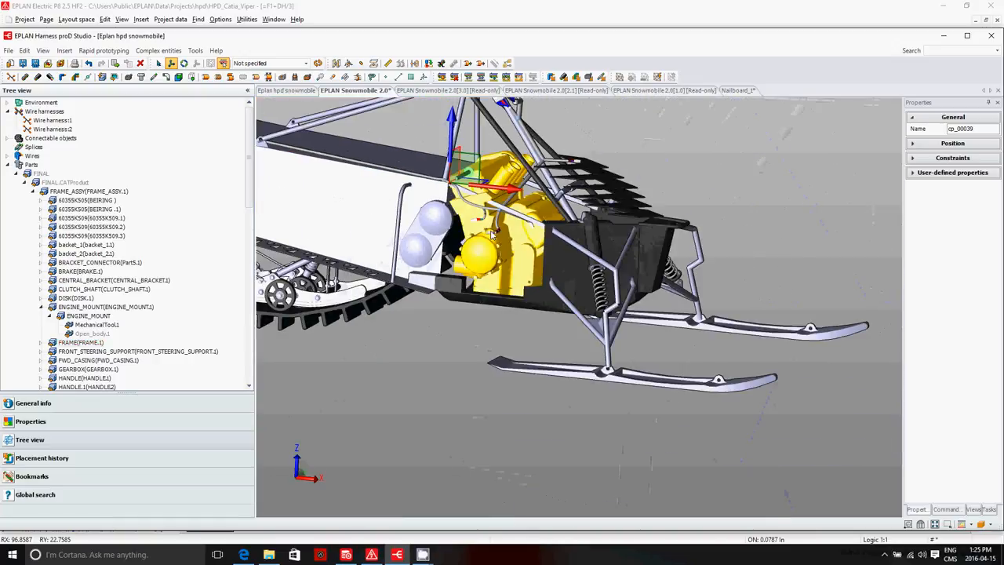
pyautogui.click(288, 90)
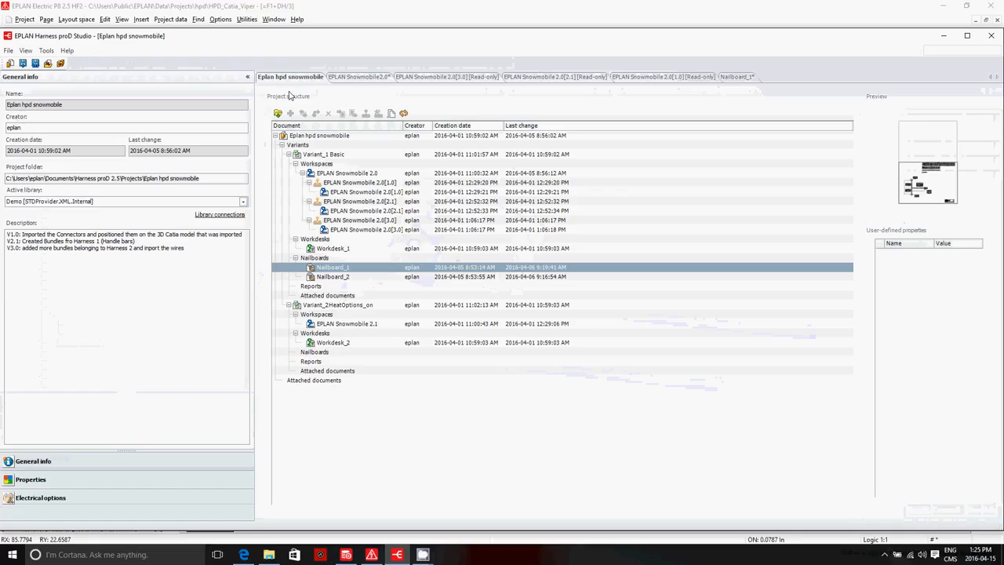
# Step: Preview Nailboard_2 and Nailboard_1 under Variant_1 Basic, and open Nailboard_1 to view the whole sheet
pyautogui.click(333, 275)
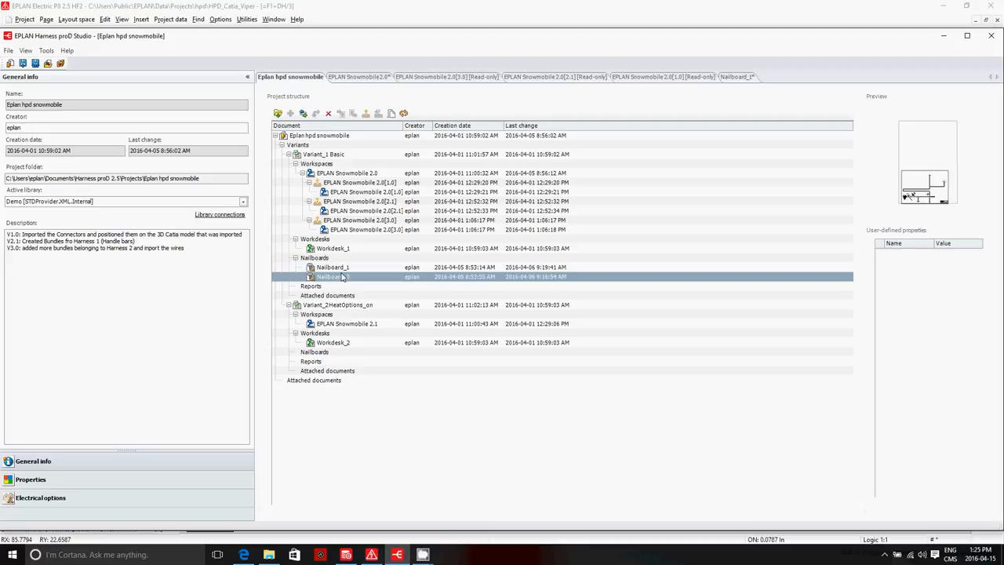
pyautogui.click(343, 268)
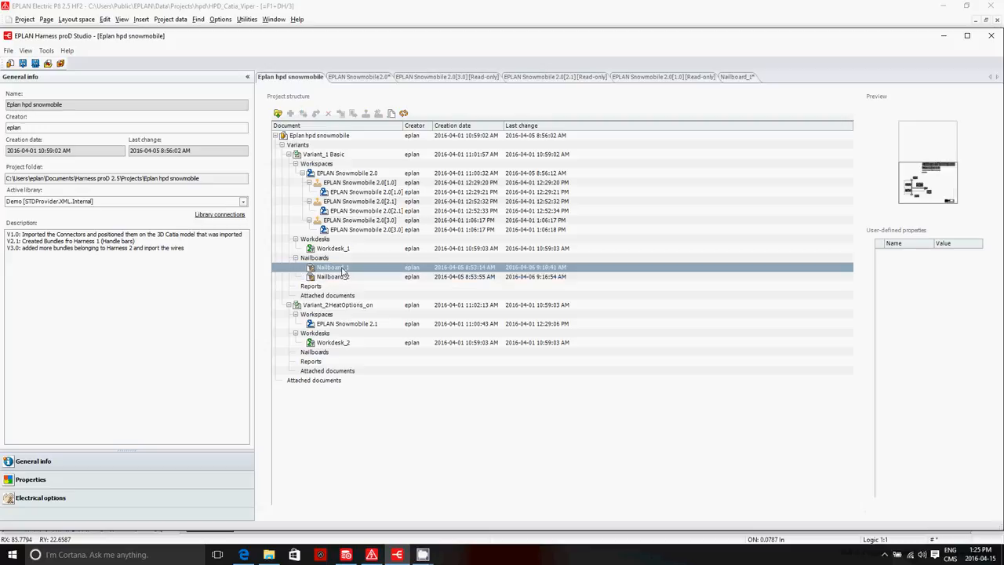
pyautogui.doubleClick(343, 268)
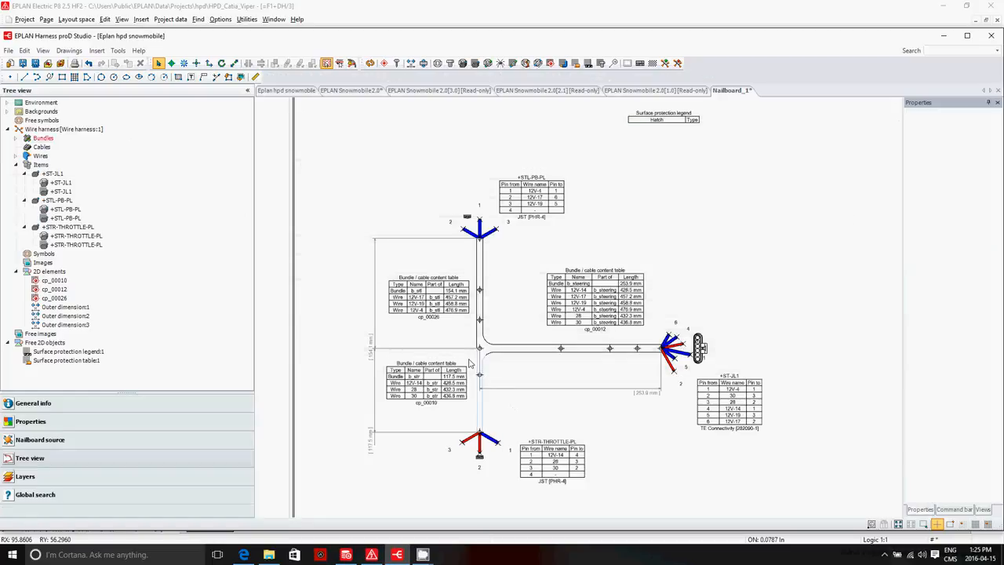
pyautogui.scroll(1, 460, 370)
pyautogui.scroll(-3, 458, 371)
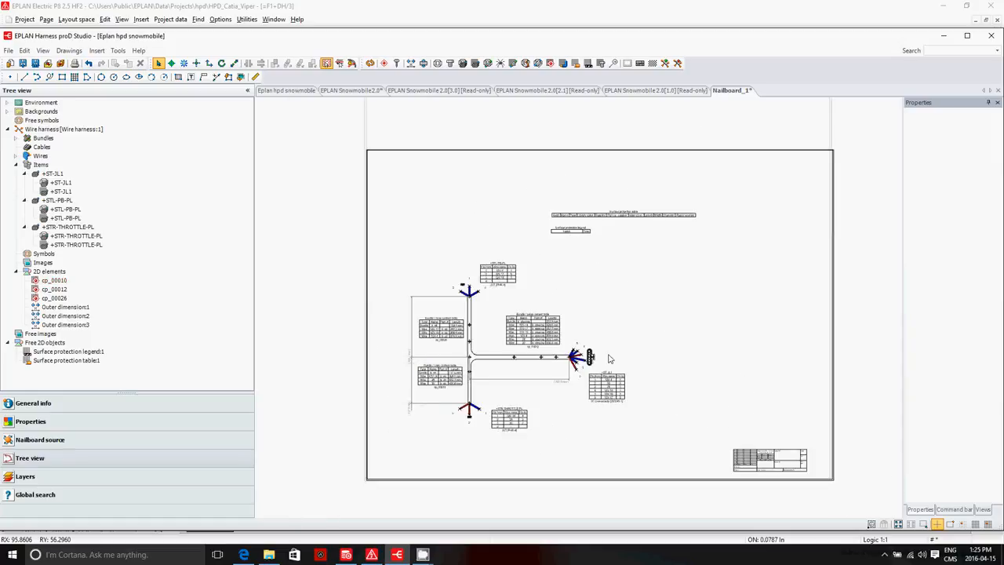
# Step: Move the drawing header of Nailboard_1 a short distance to the right, toward the sheet's lower right corner
pyautogui.scroll(1, 608, 358)
pyautogui.click(797, 486)
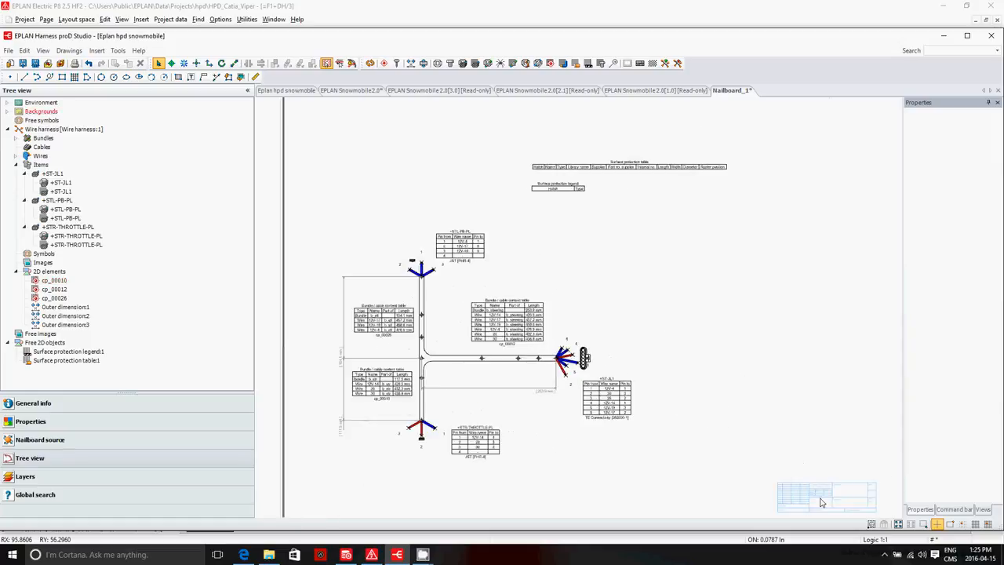
pyautogui.moveTo(806, 500); pyautogui.dragTo(838, 498)
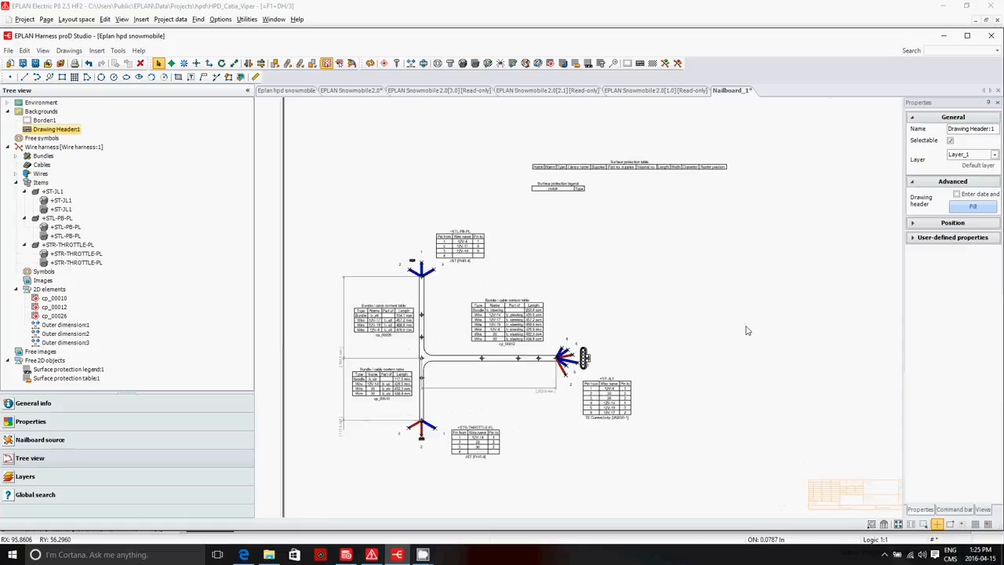
pyautogui.click(405, 161)
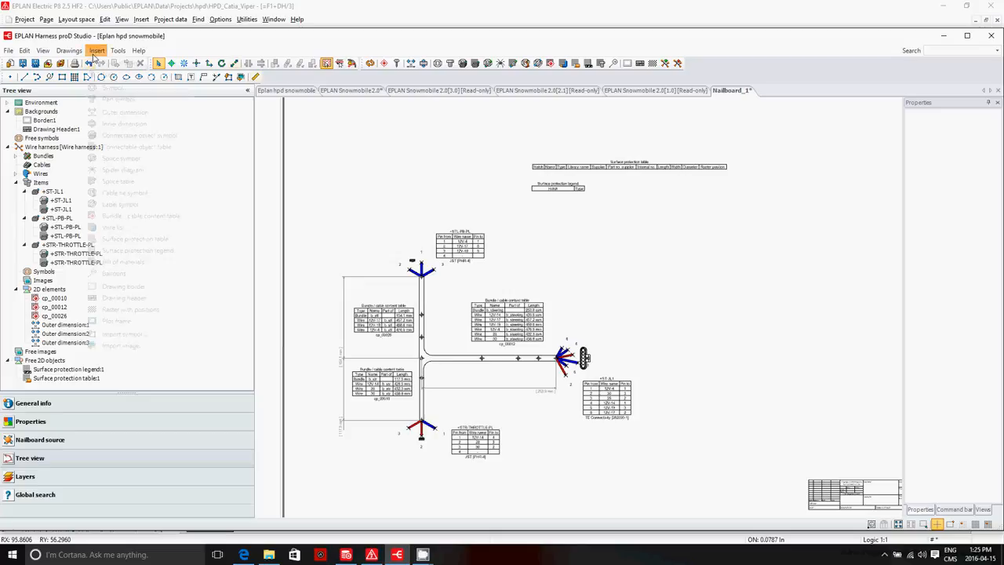
# Step: Insert a bill of materials table on Nailboard_1, directly below the surface protection legend
pyautogui.click(96, 51)
pyautogui.click(143, 265)
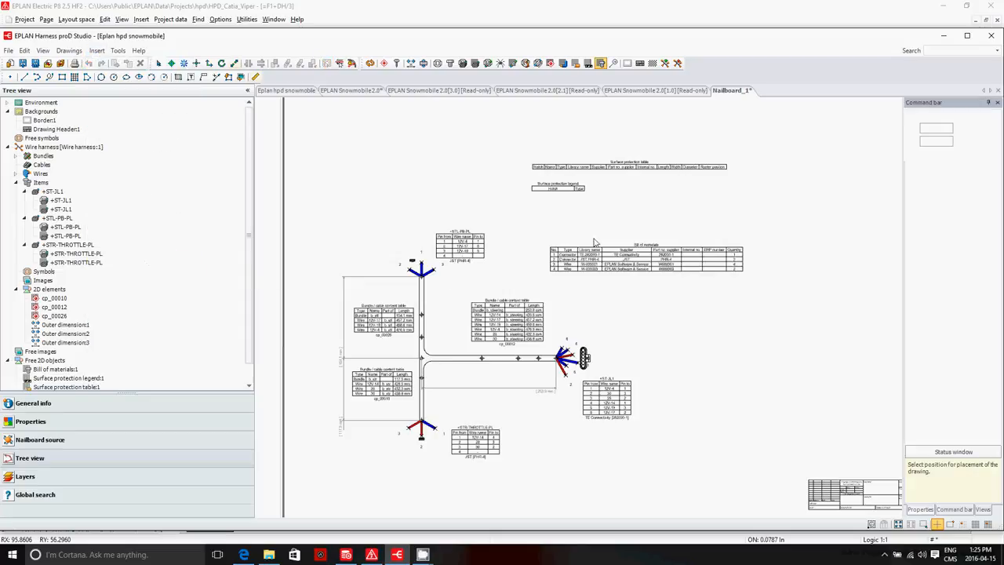
pyautogui.click(537, 206)
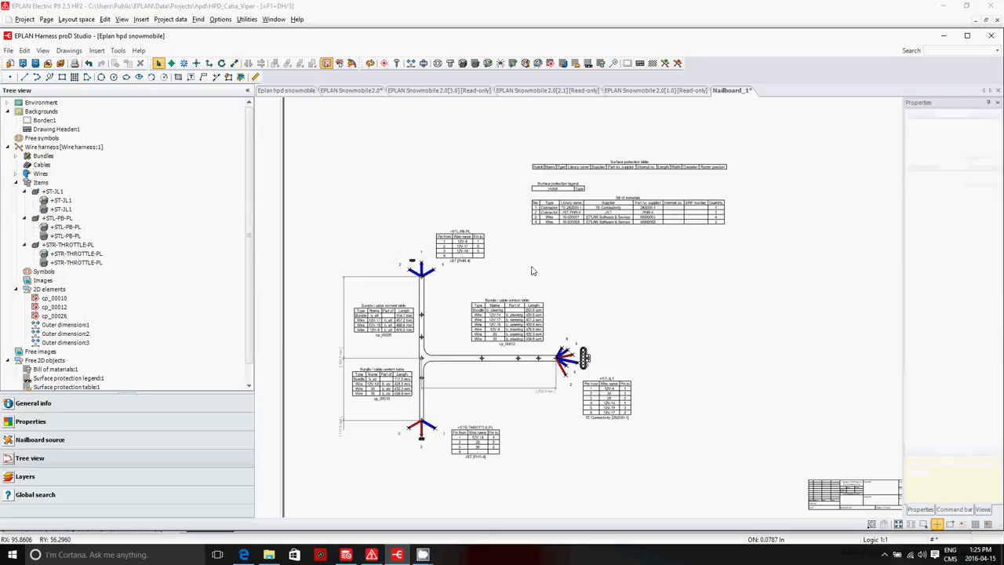
# Step: Insert a wire list on Nailboard_1, directly above the surface protection table
pyautogui.click(97, 50)
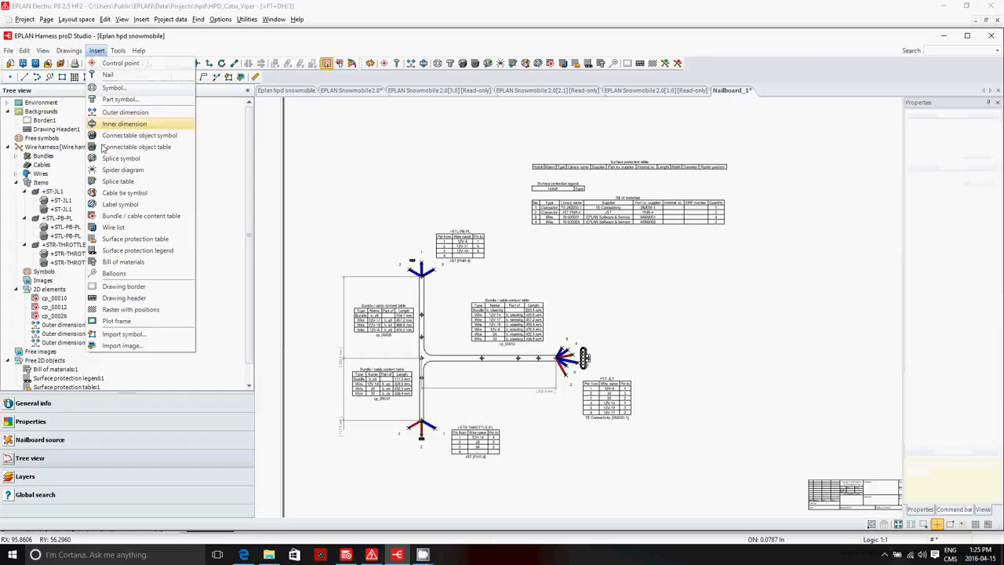
pyautogui.click(113, 227)
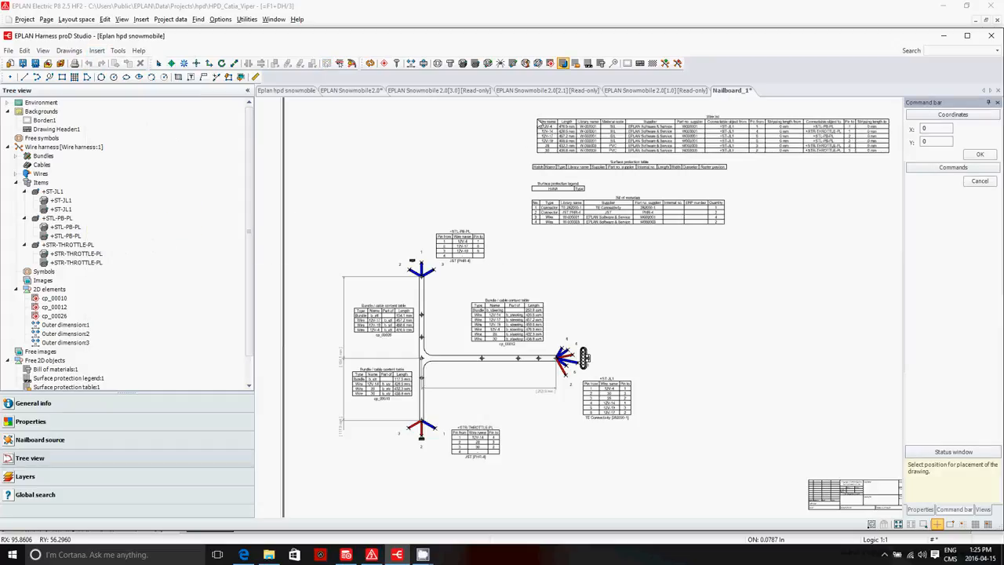
pyautogui.click(539, 124)
# Step: Examine the bundle / cable content tables of cp_00012, cp_00026 and cp_00010 and the pin tables of the +STR-THROTTLE-PL and +ST-JL1 connectors
pyautogui.scroll(-4, 455, 341)
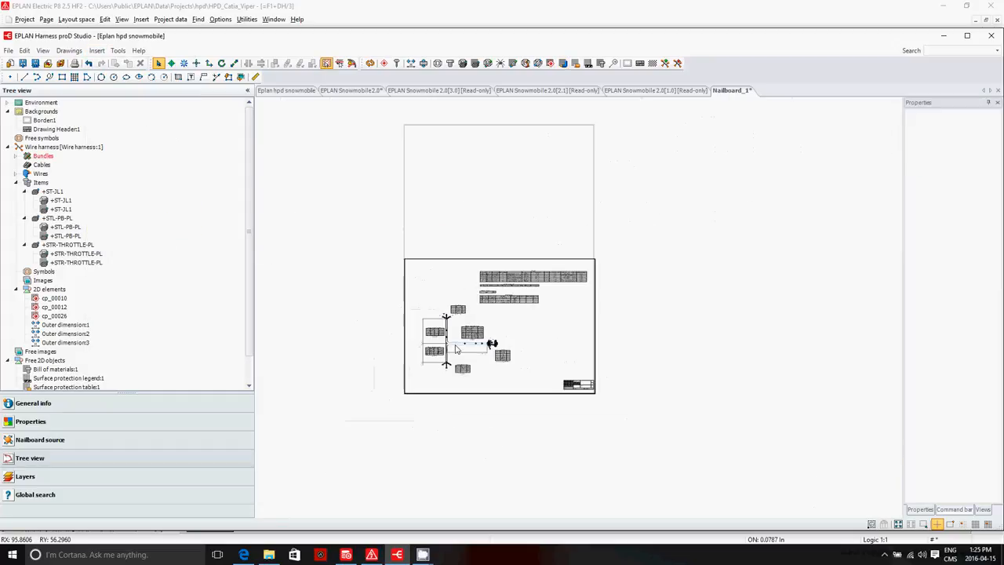
pyautogui.scroll(8, 454, 341)
pyautogui.scroll(-2, 499, 284)
pyautogui.click(523, 270)
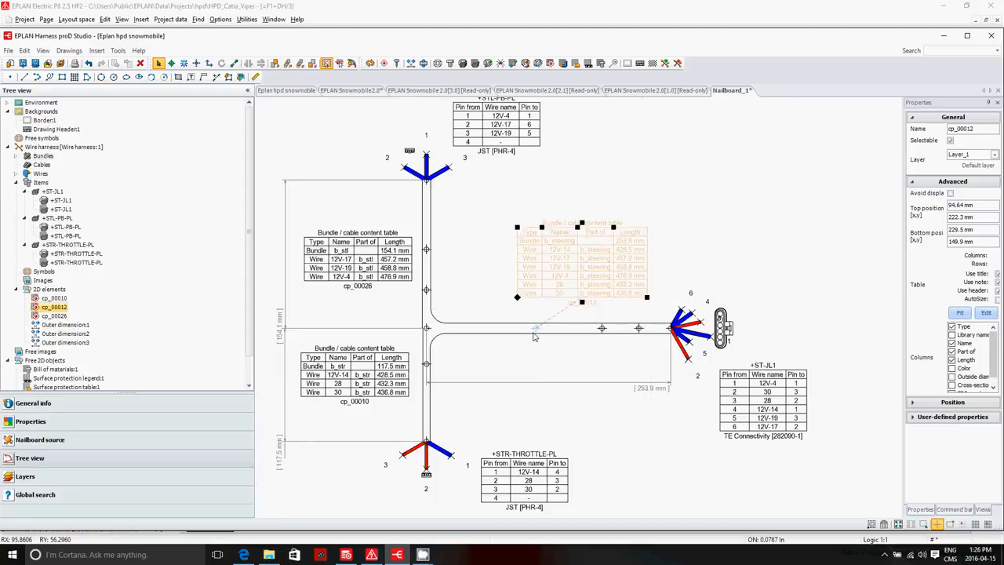
pyautogui.click(396, 270)
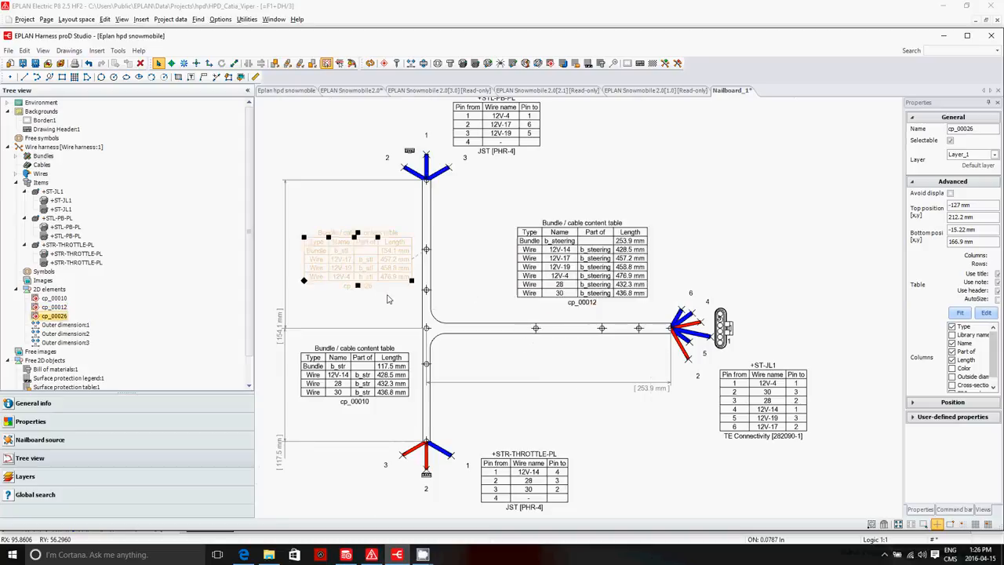
pyautogui.click(365, 437)
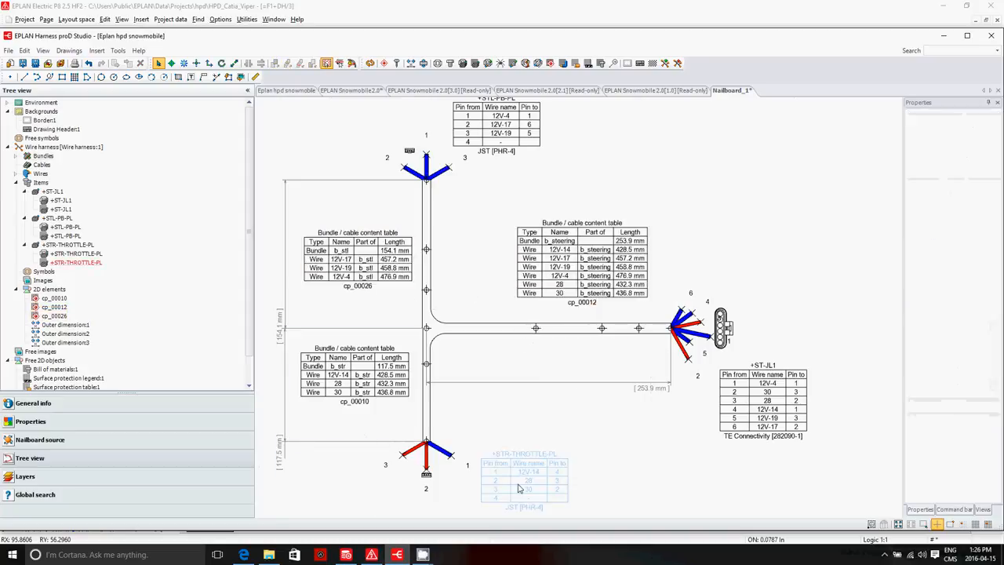
pyautogui.click(514, 474)
pyautogui.click(746, 436)
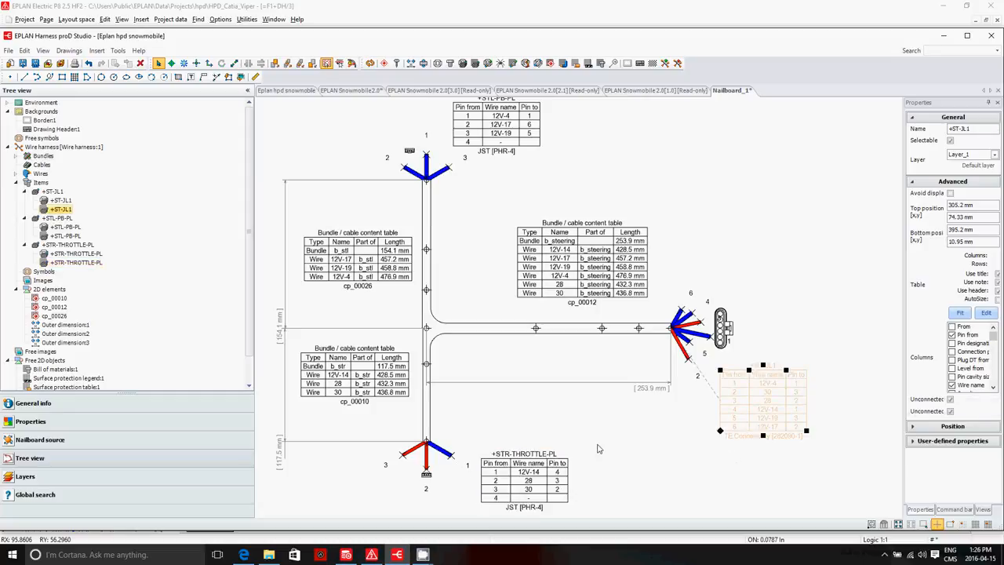
pyautogui.click(560, 272)
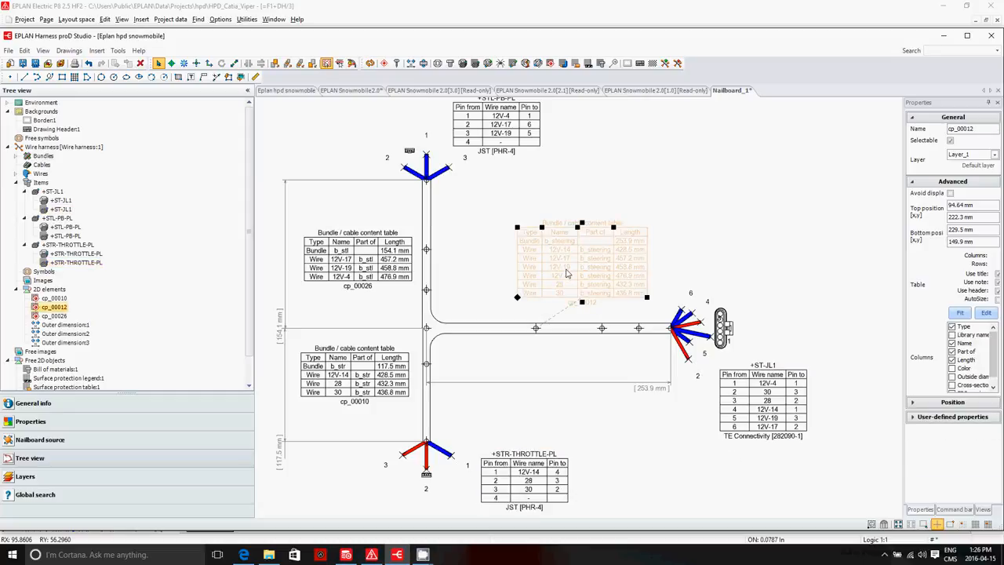
pyautogui.click(363, 261)
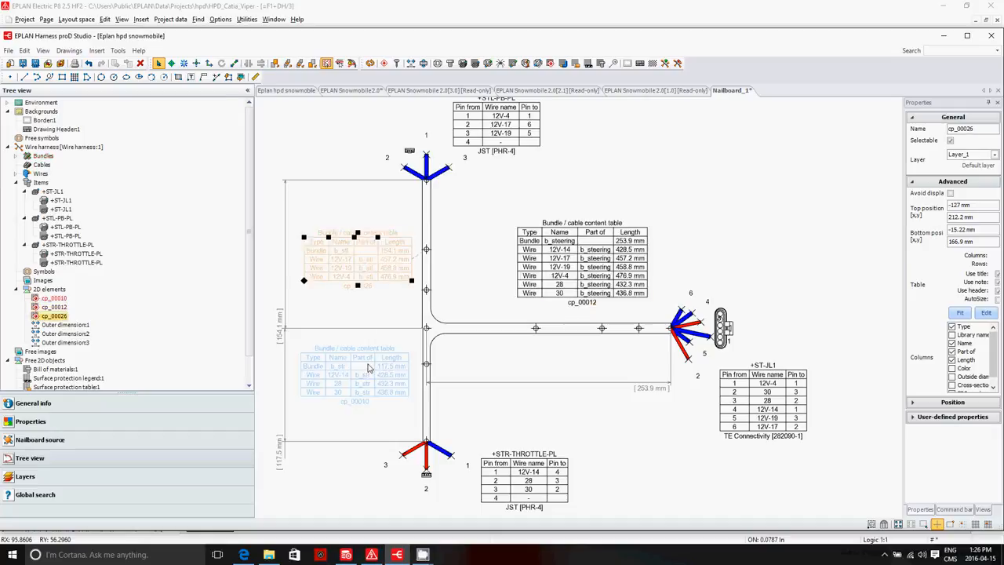
pyautogui.click(372, 363)
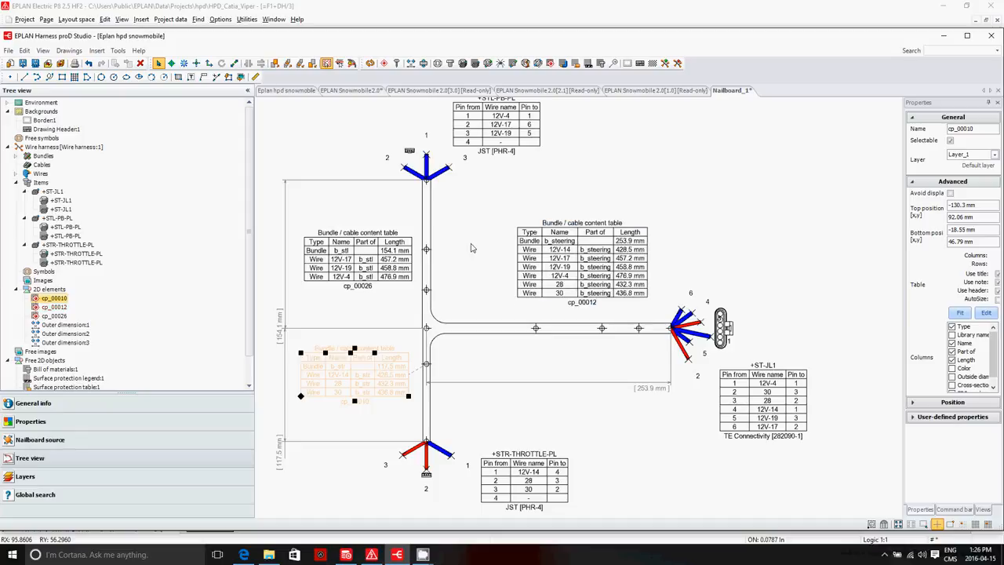
pyautogui.scroll(1, 475, 252)
pyautogui.scroll(-2, 479, 259)
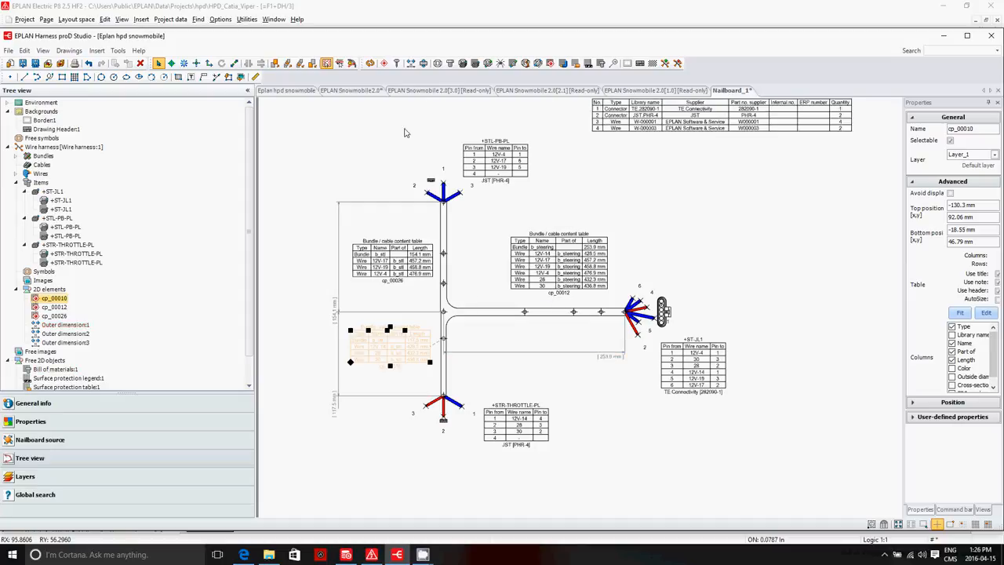
# Step: Return to the project structure and open Nailboard_2 to view the second harness layout
pyautogui.click(284, 91)
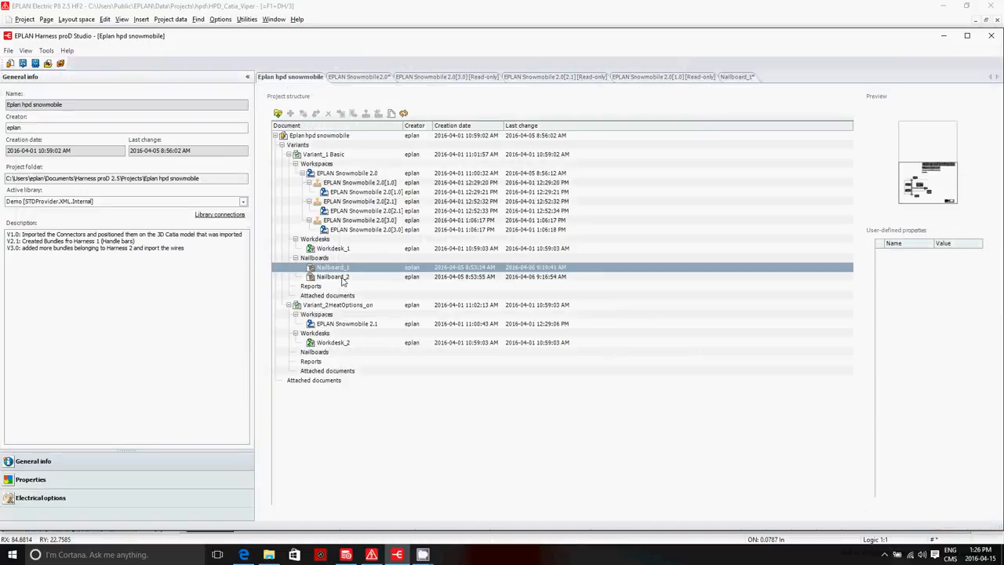
pyautogui.click(343, 277)
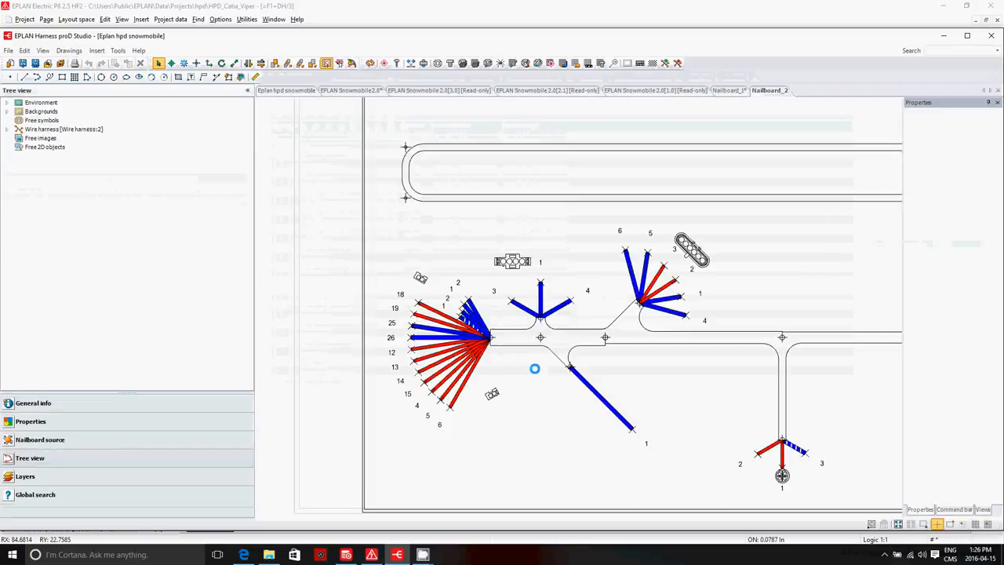
pyautogui.scroll(4, 441, 373)
pyautogui.scroll(-8, 444, 378)
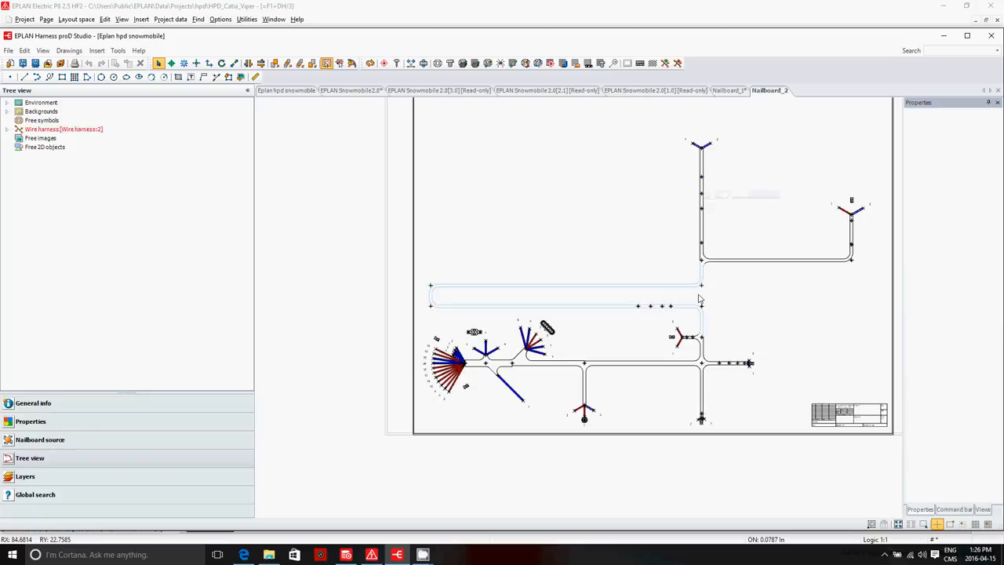
# Step: Using Move wire harness segments, swing the end of the upper vertical branch about control point cp_00074 until it points horizontally left
pyautogui.click(703, 215)
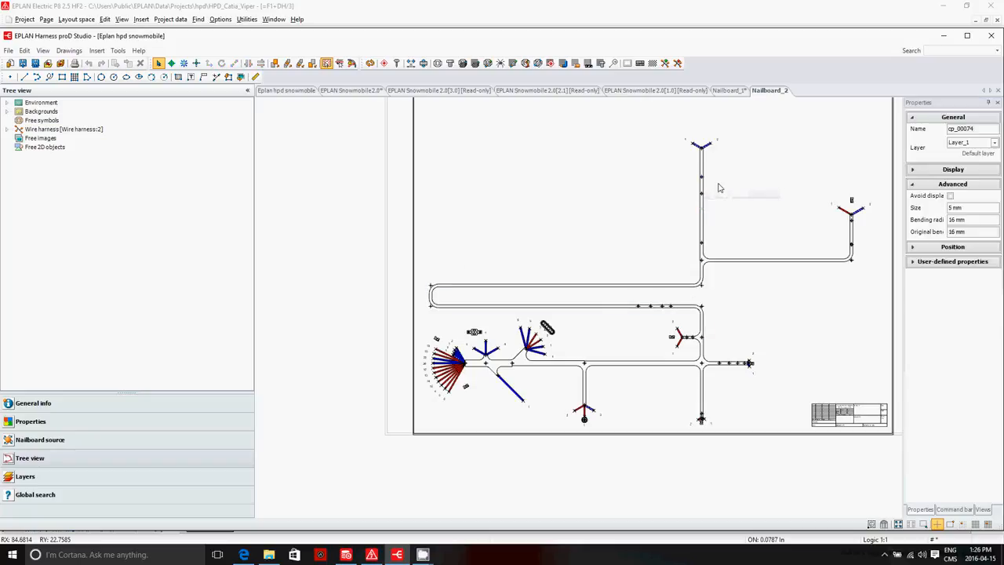
pyautogui.click(172, 64)
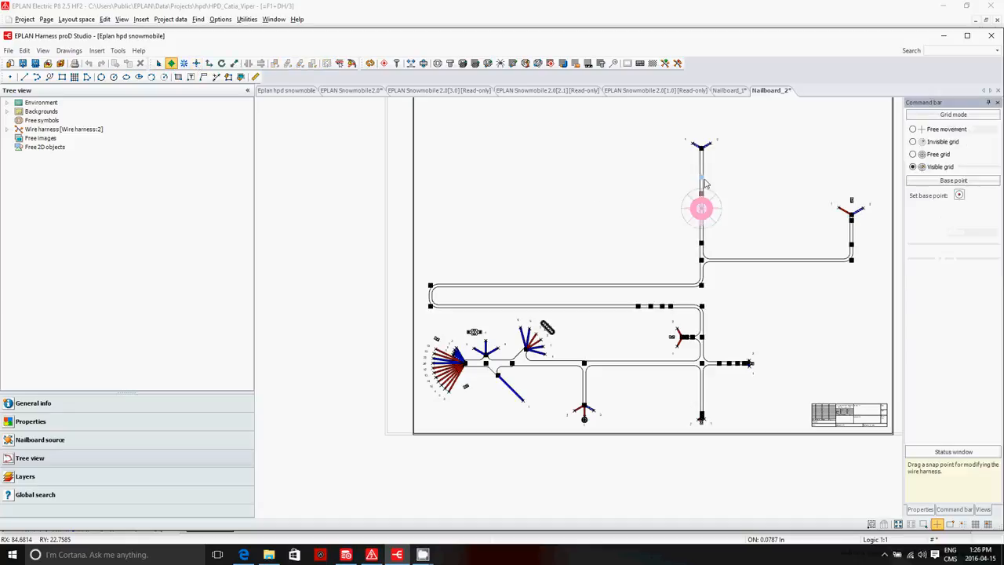
pyautogui.moveTo(703, 183); pyautogui.dragTo(630, 208)
pyautogui.scroll(-3, 631, 208)
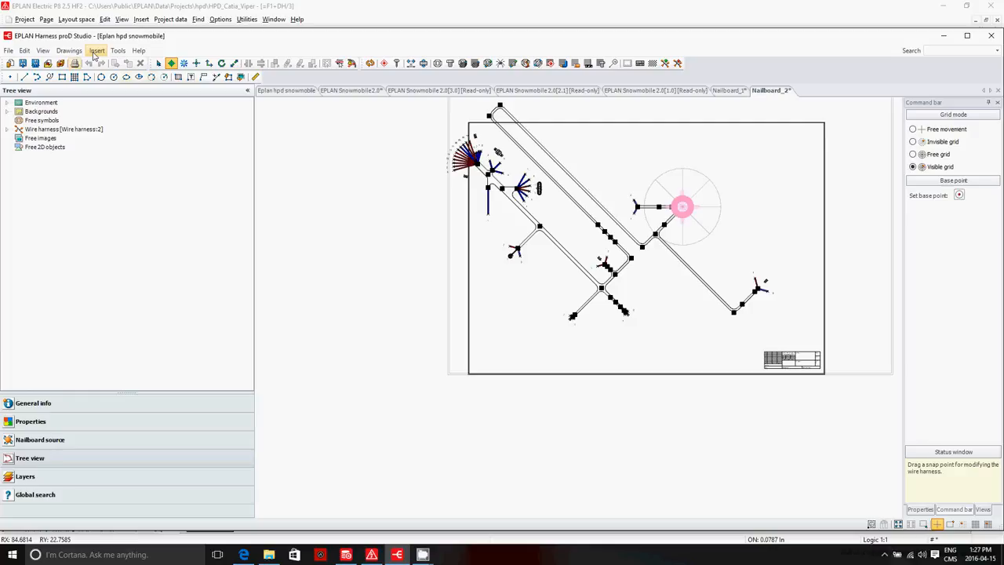
# Step: Leave the segment-moving command and undo the last diagonal rotation of the harness
pyautogui.click(25, 50)
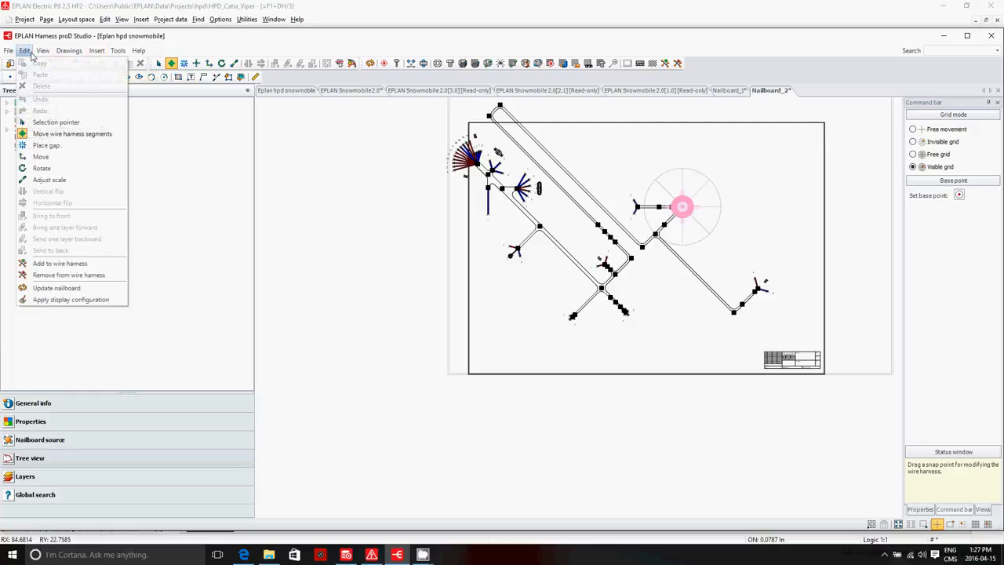
pyautogui.click(32, 55)
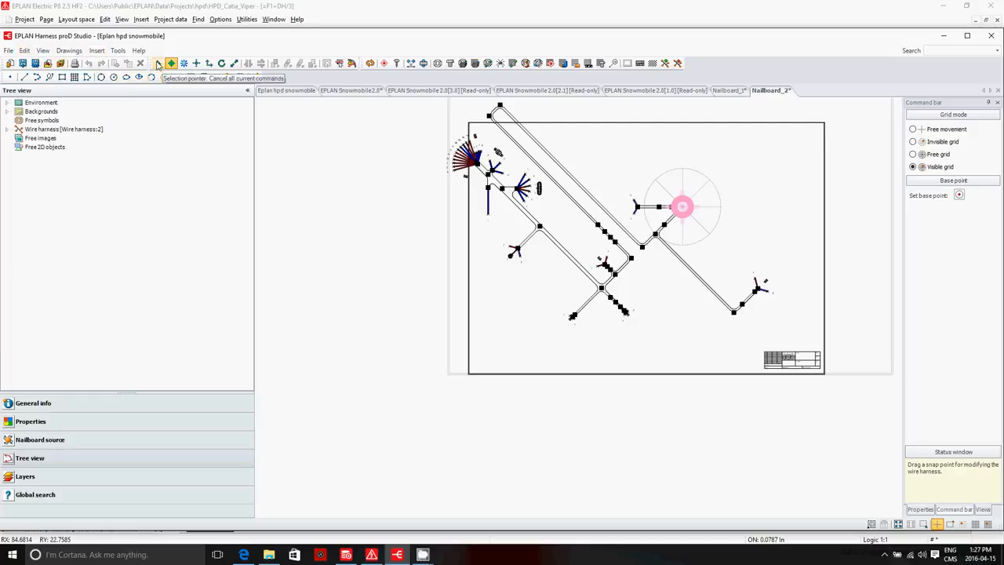
pyautogui.click(158, 65)
pyautogui.click(89, 64)
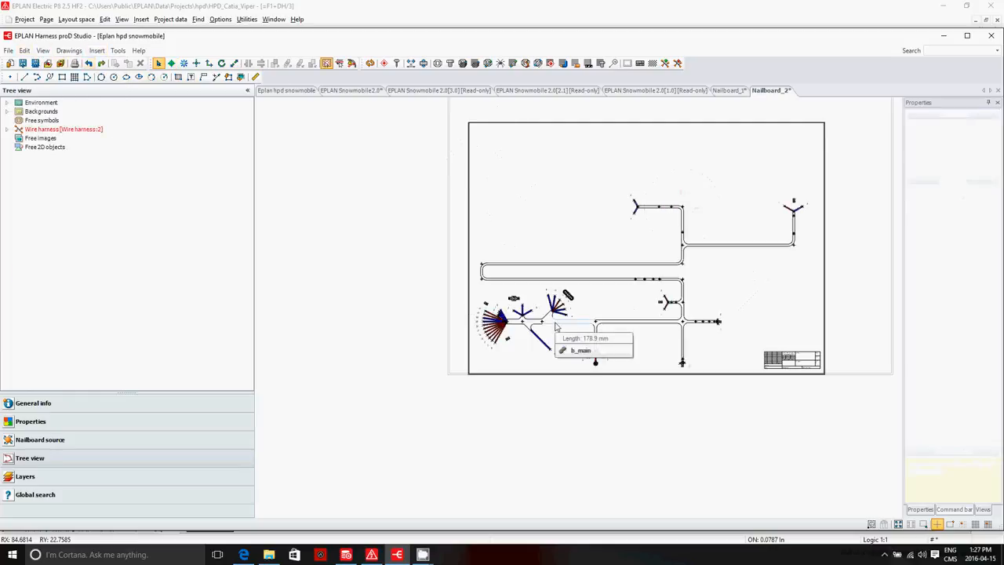
# Step: Place a connectable object table for the two-wire connector at the upper branch's end, positioning it to the connector's lower left
pyautogui.scroll(5, 636, 209)
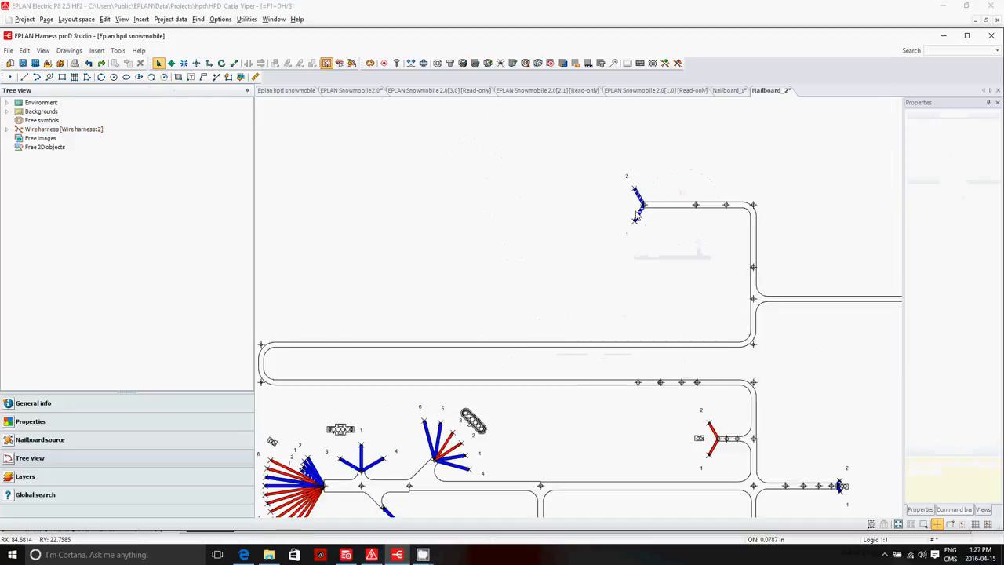
pyautogui.scroll(1, 622, 191)
pyautogui.scroll(-2, 638, 145)
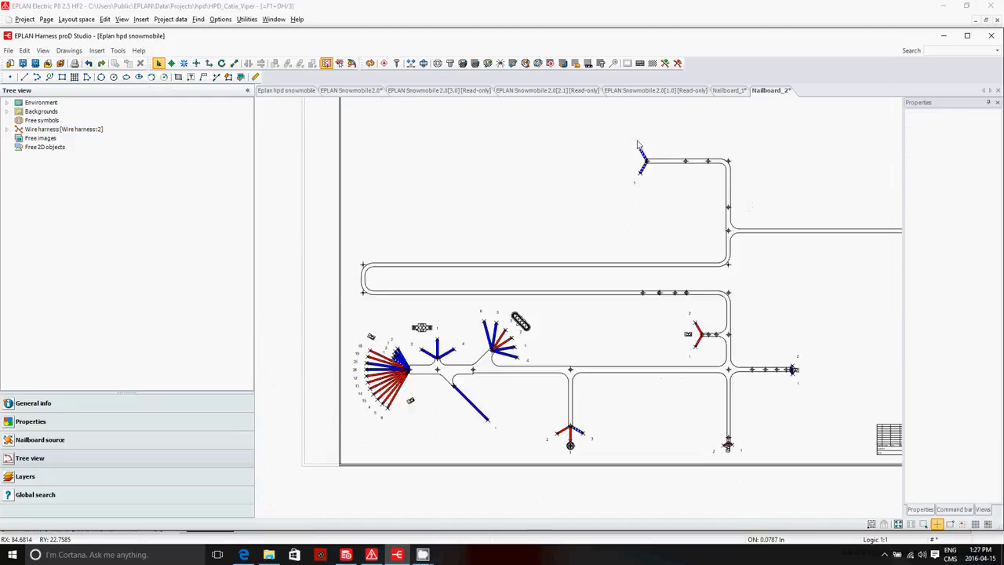
pyautogui.scroll(3, 637, 145)
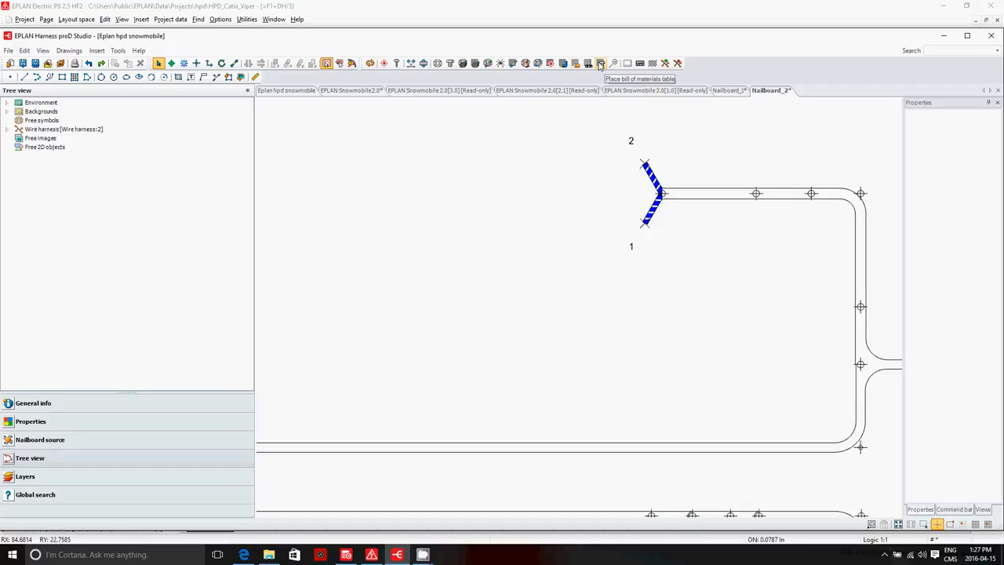
pyautogui.click(98, 51)
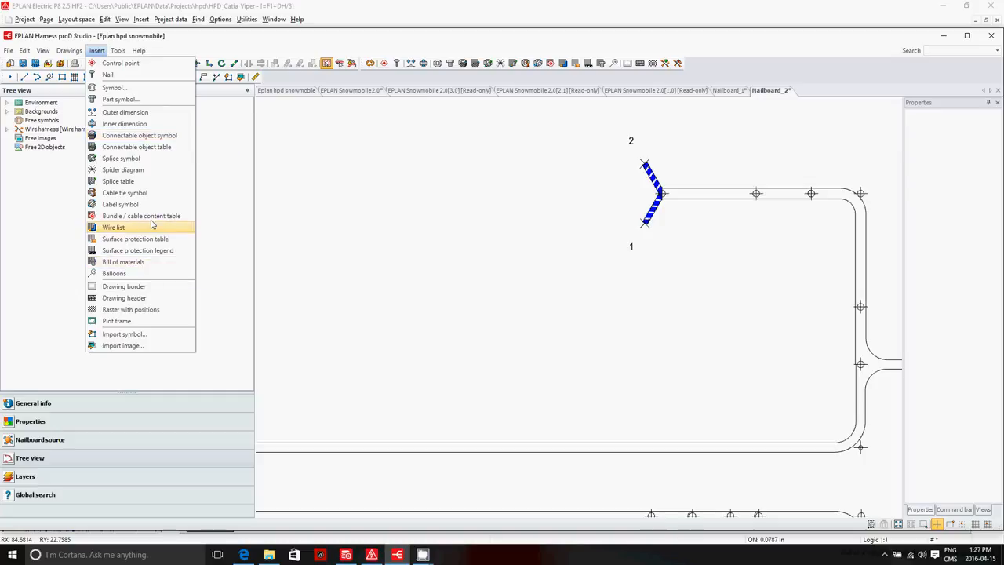
pyautogui.click(164, 147)
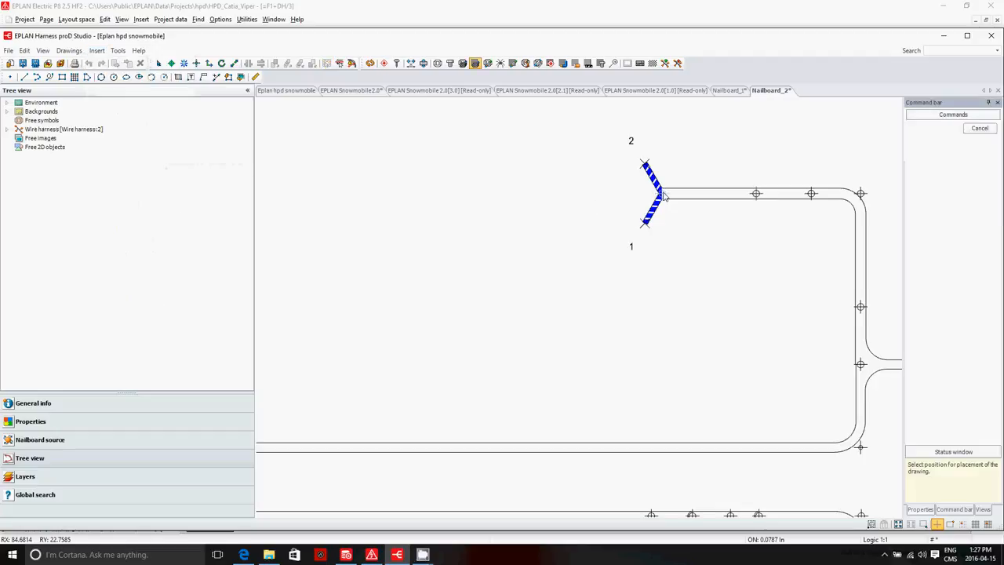
pyautogui.click(639, 222)
pyautogui.click(547, 283)
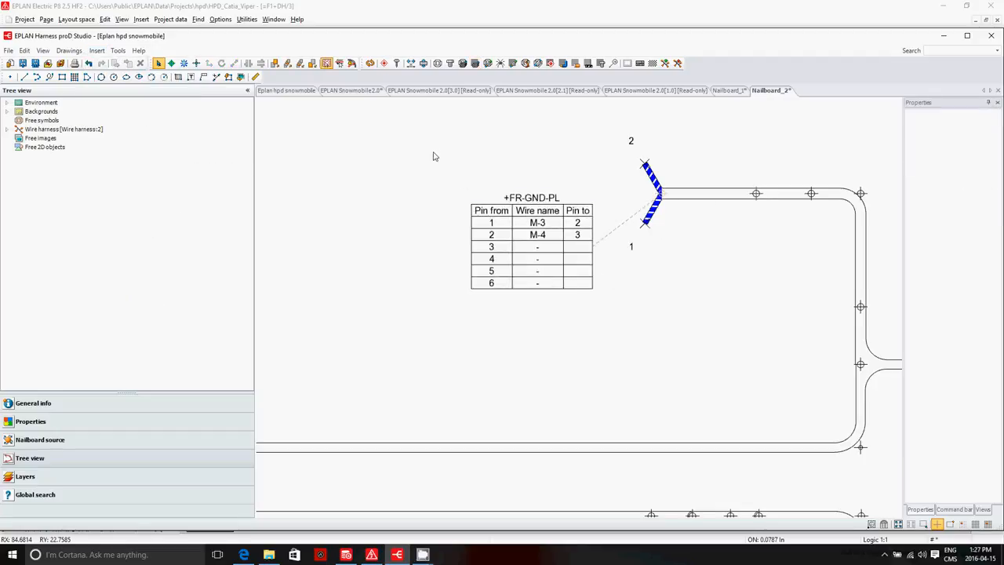
# Step: Place a connectable object table for the +FR-BRK.LT-PL connector at control point cp_00046, above and to the left of its fan-out
pyautogui.scroll(-5, 461, 224)
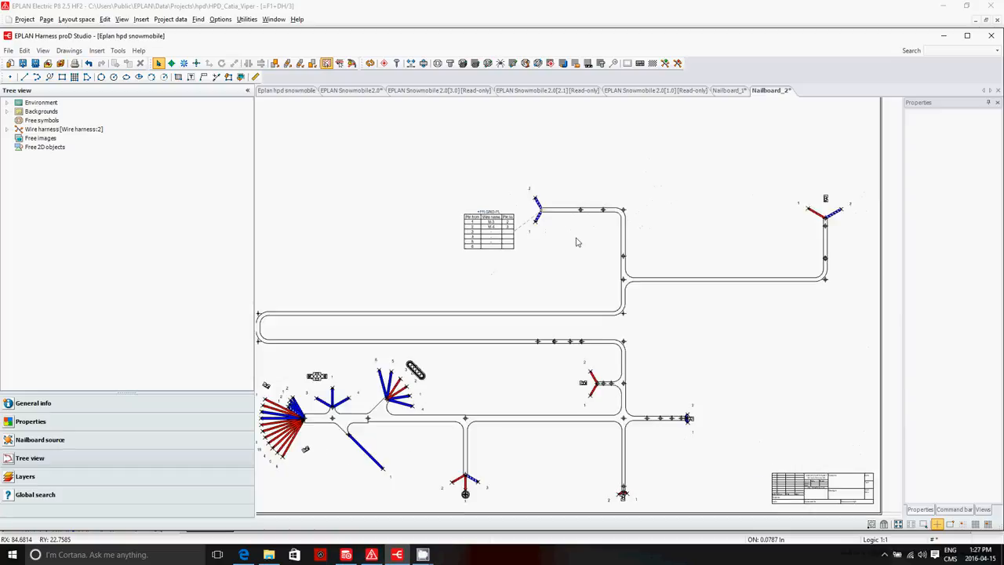
pyautogui.click(839, 224)
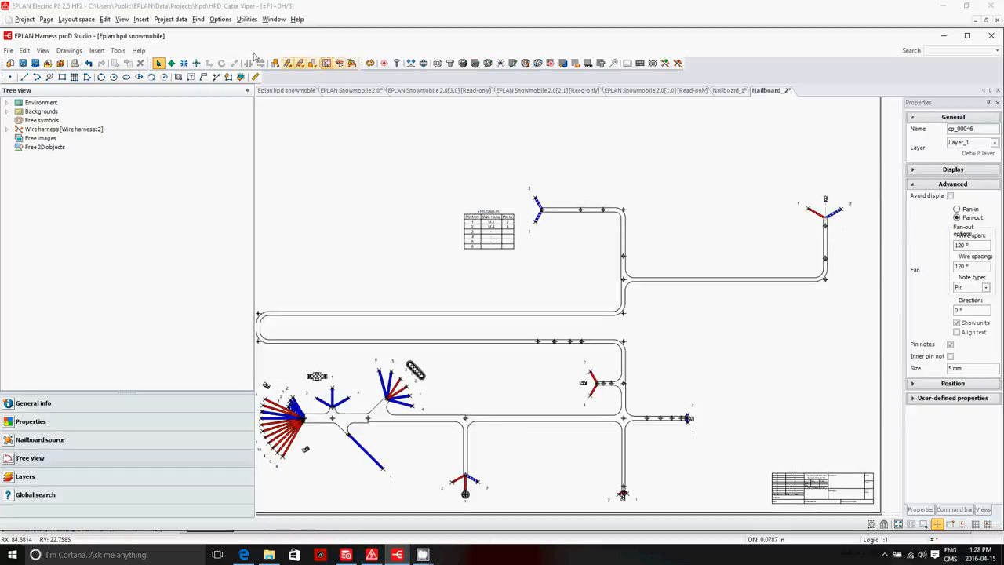
pyautogui.click(96, 51)
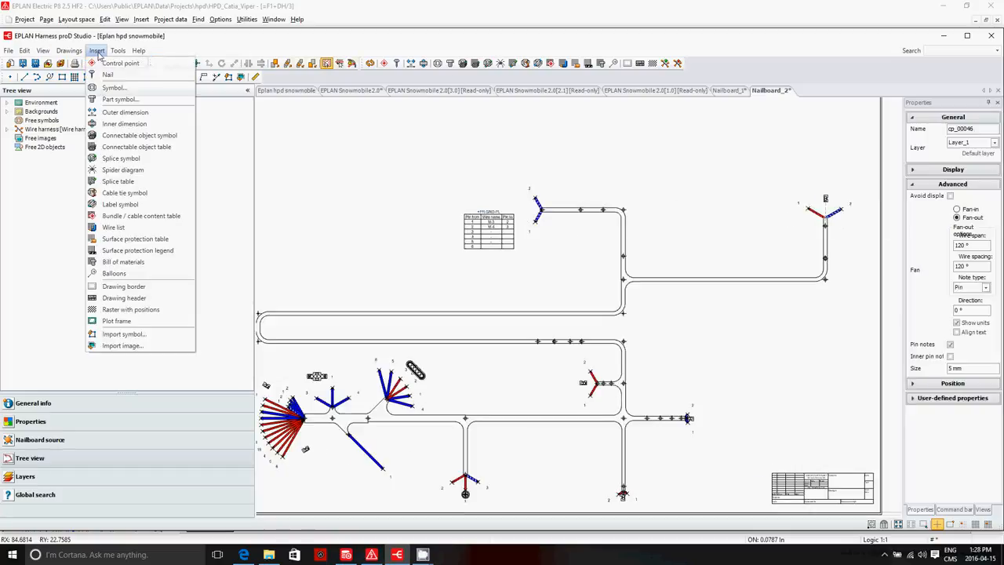
pyautogui.click(141, 147)
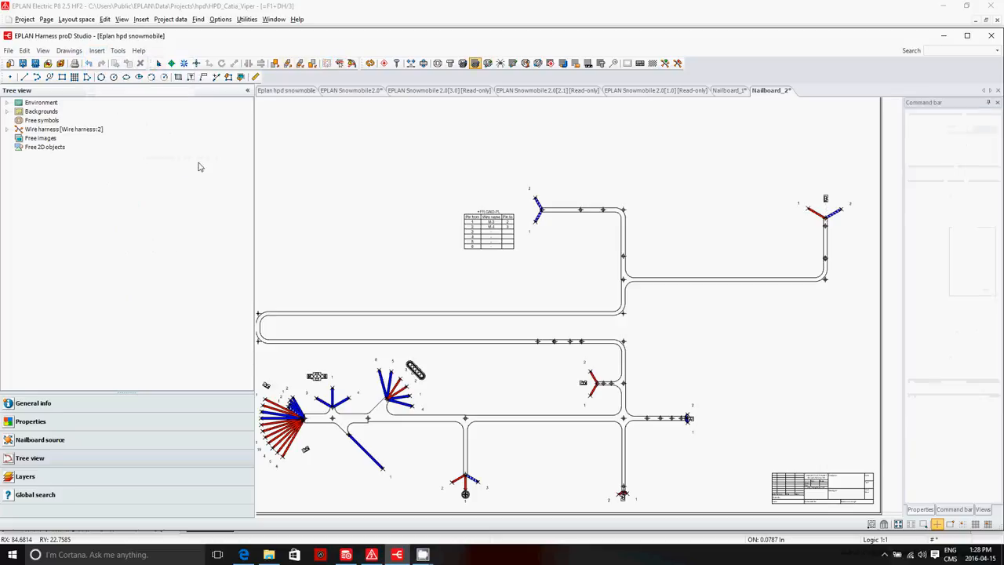
pyautogui.click(777, 168)
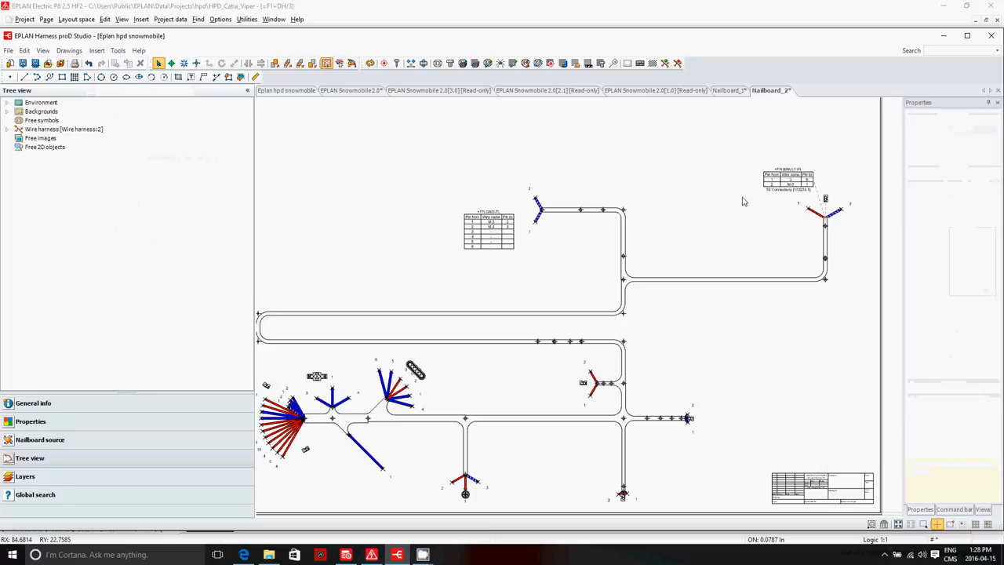
# Step: Try to place a connectable object table at the end of the short right-hand branch and undo the placement
pyautogui.click(474, 64)
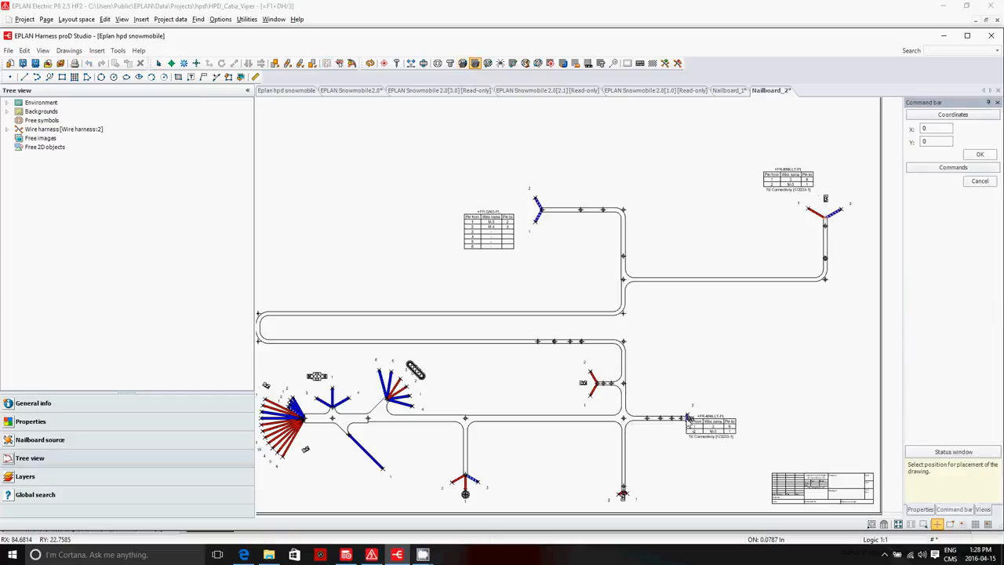
pyautogui.click(687, 419)
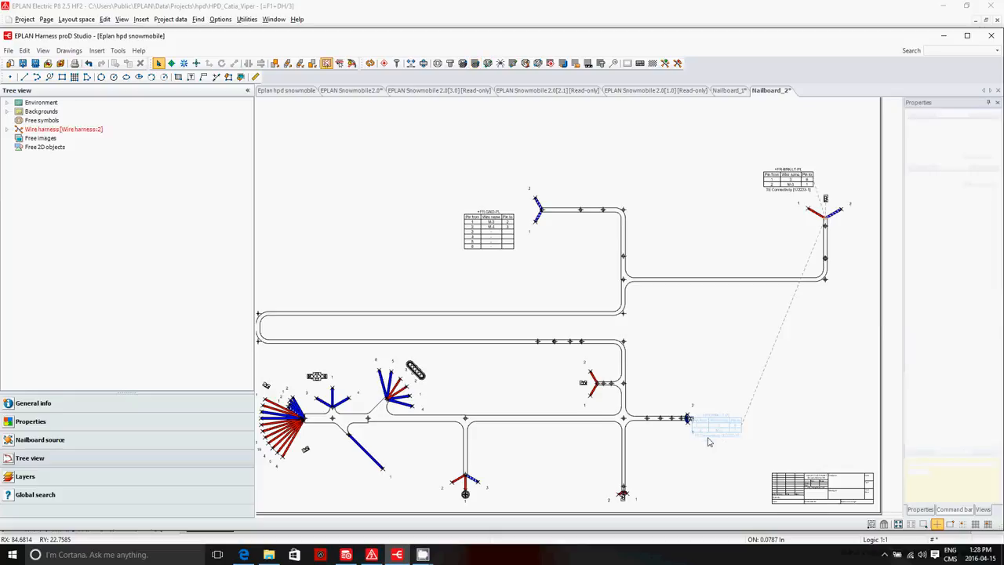
pyautogui.hotkey('ctrl', 'z')
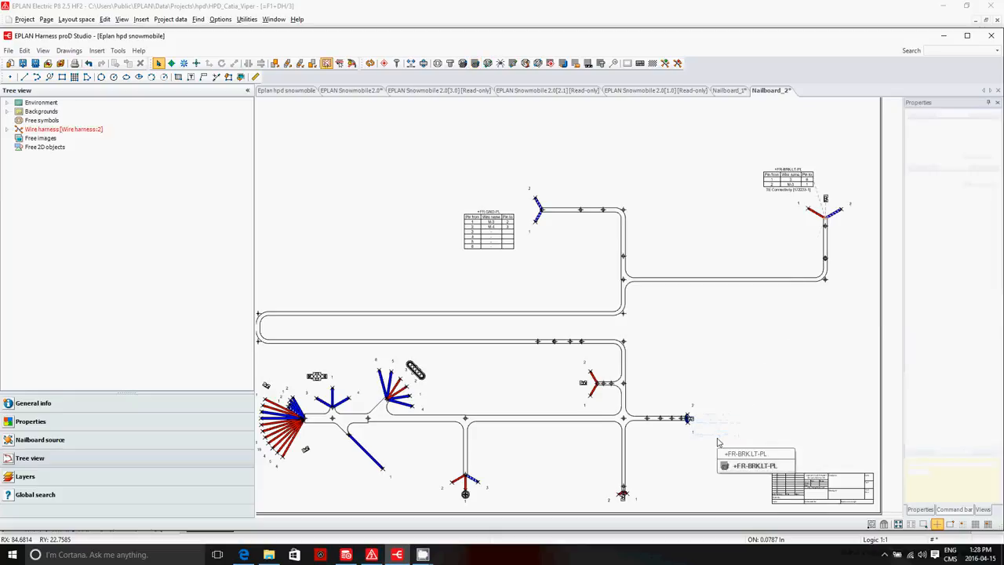
# Step: Place the connectable object table for +MT-RES2-PL, at control point cp_00052, just left of its connector symbol
pyautogui.scroll(2, 690, 307)
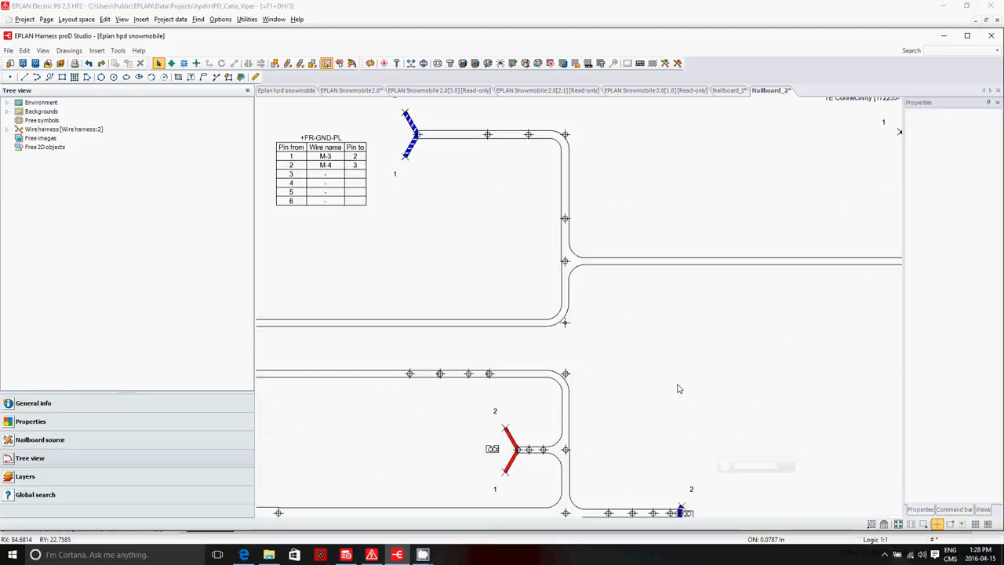
pyautogui.scroll(-4, 500, 463)
pyautogui.click(504, 461)
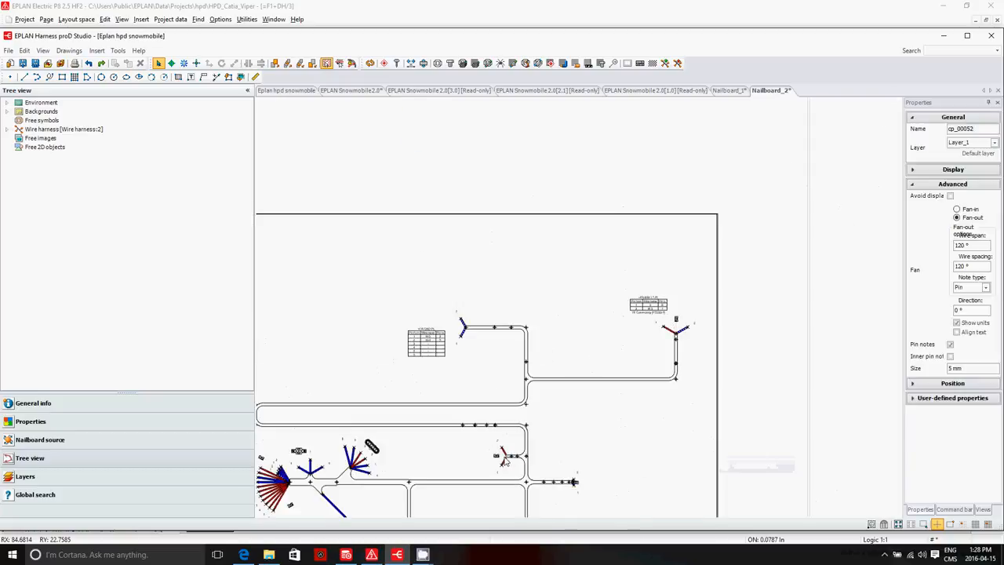
pyautogui.click(475, 63)
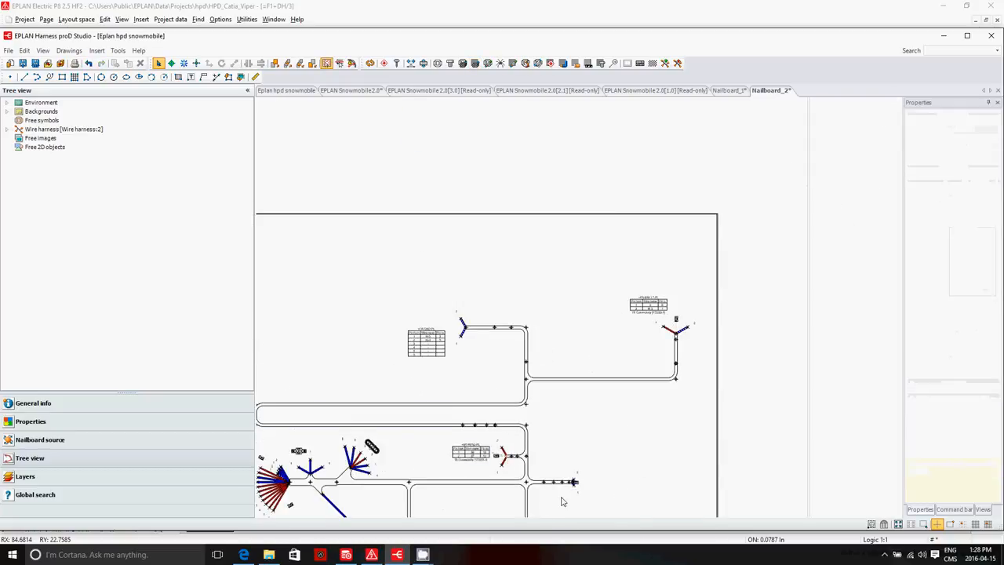
# Step: Place the connectable object table for the four-pin +DH-FU-PL connector above the long looped bundle, over its fan-out
pyautogui.scroll(6, 561, 501)
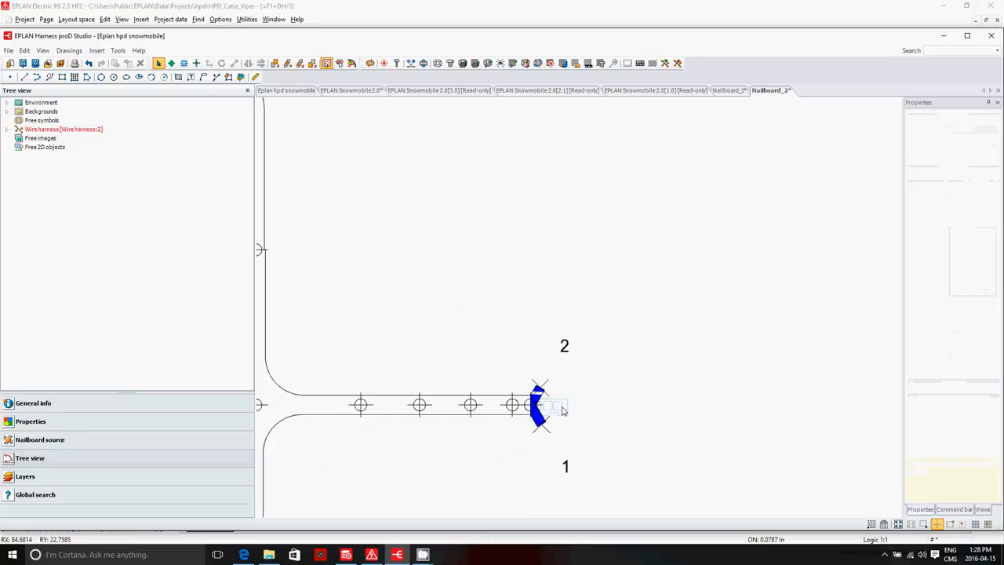
pyautogui.click(561, 410)
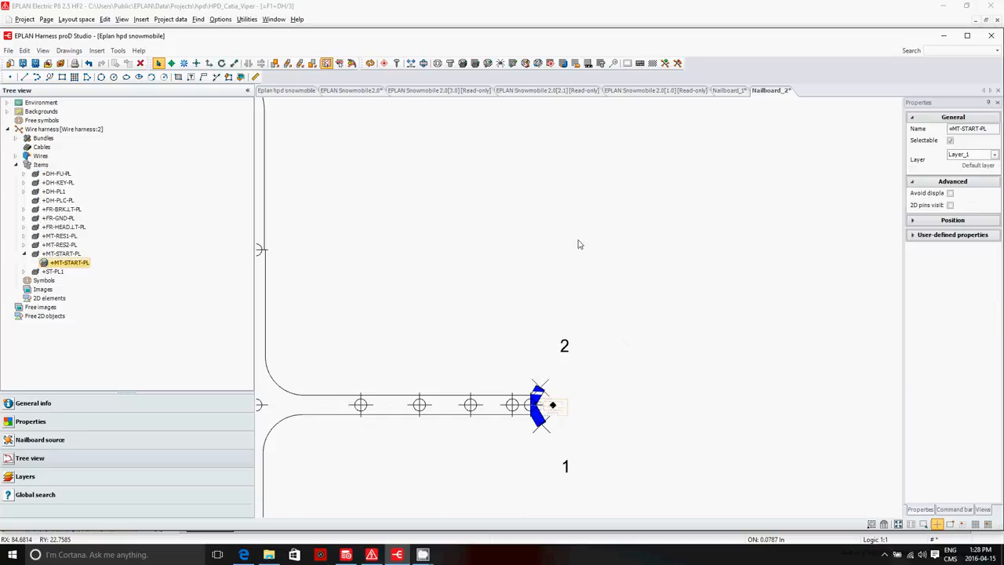
pyautogui.click(468, 64)
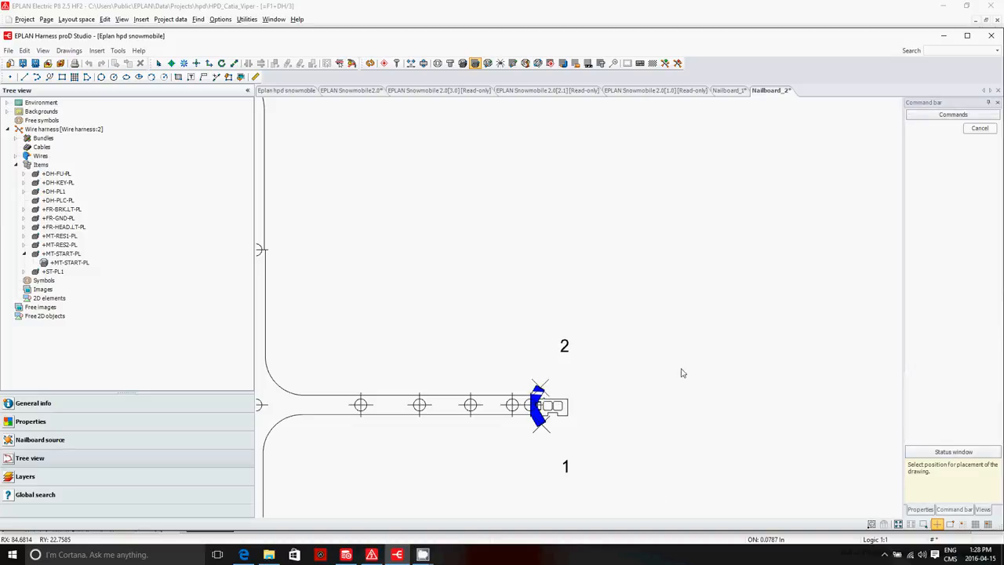
pyautogui.scroll(-4, 487, 305)
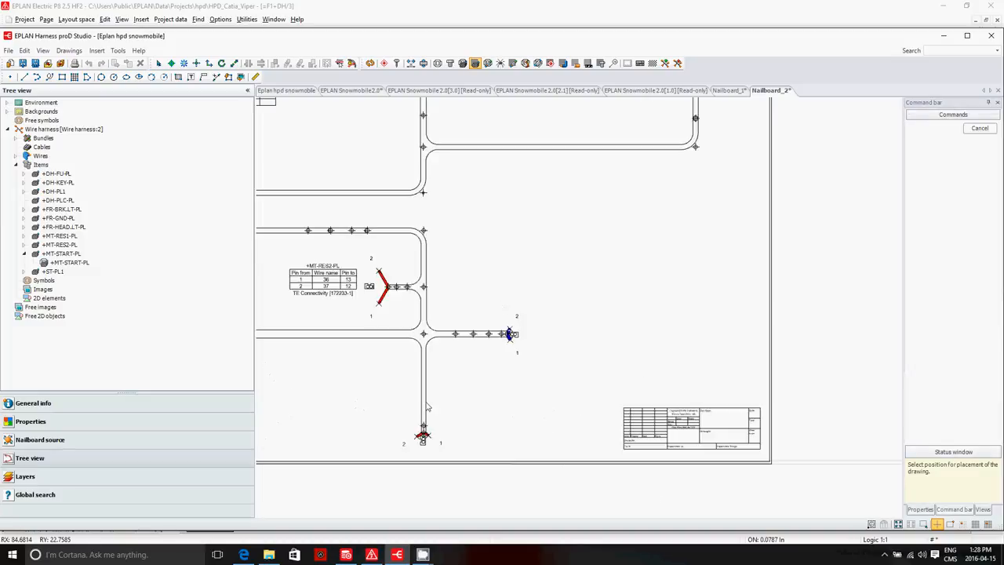
pyautogui.scroll(-5, 719, 306)
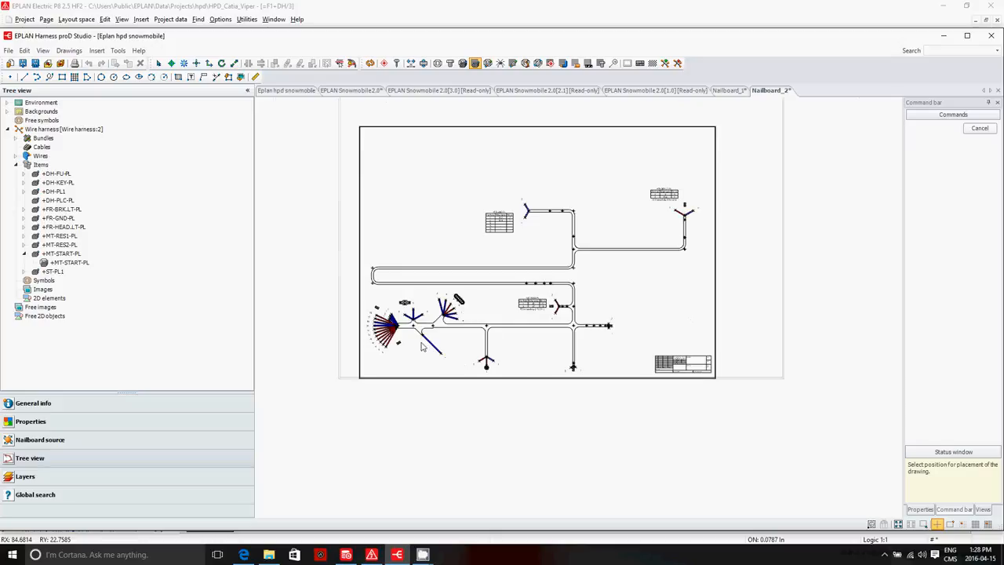
pyautogui.scroll(8, 421, 348)
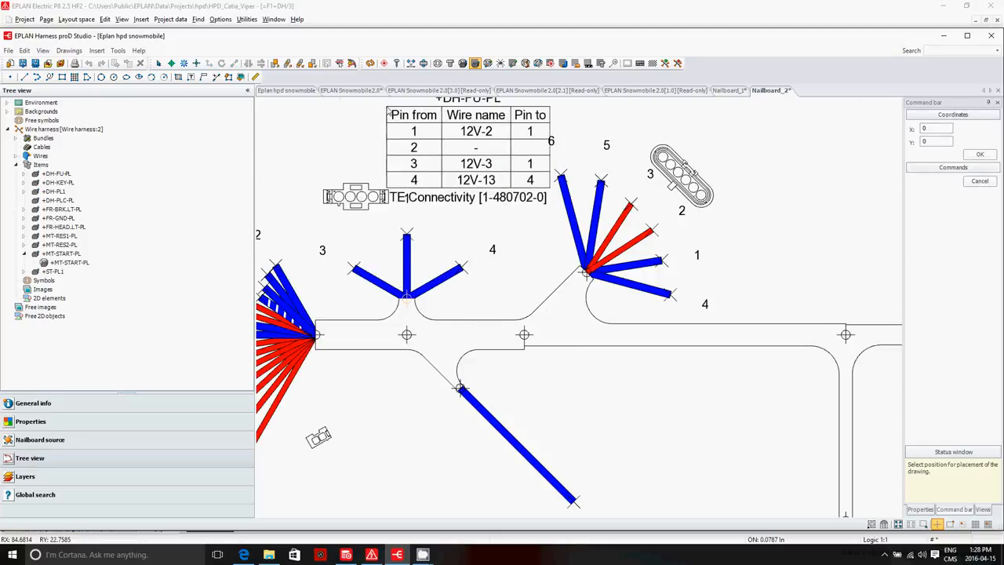
pyautogui.scroll(2, 388, 111)
pyautogui.scroll(-5, 400, 180)
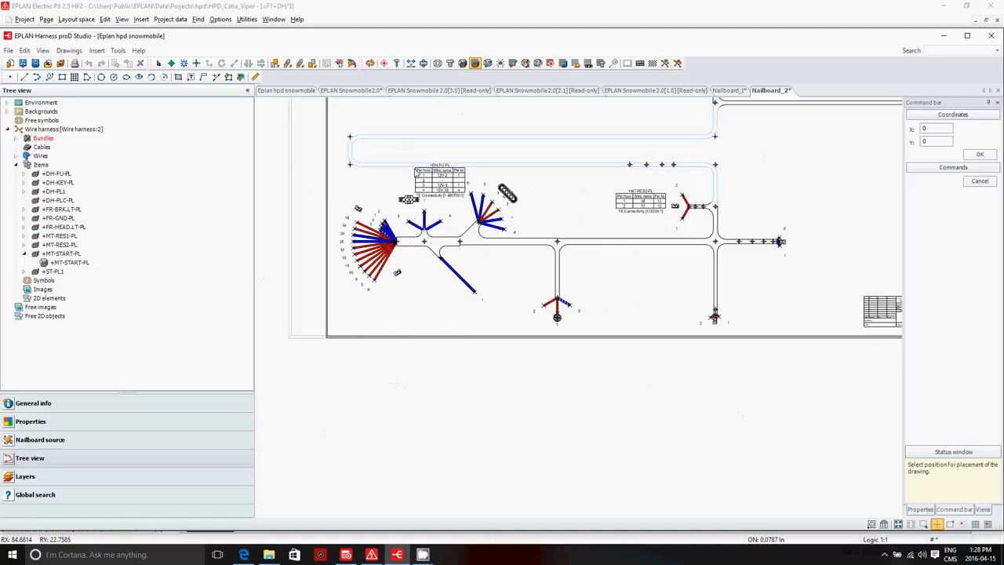
pyautogui.click(400, 108)
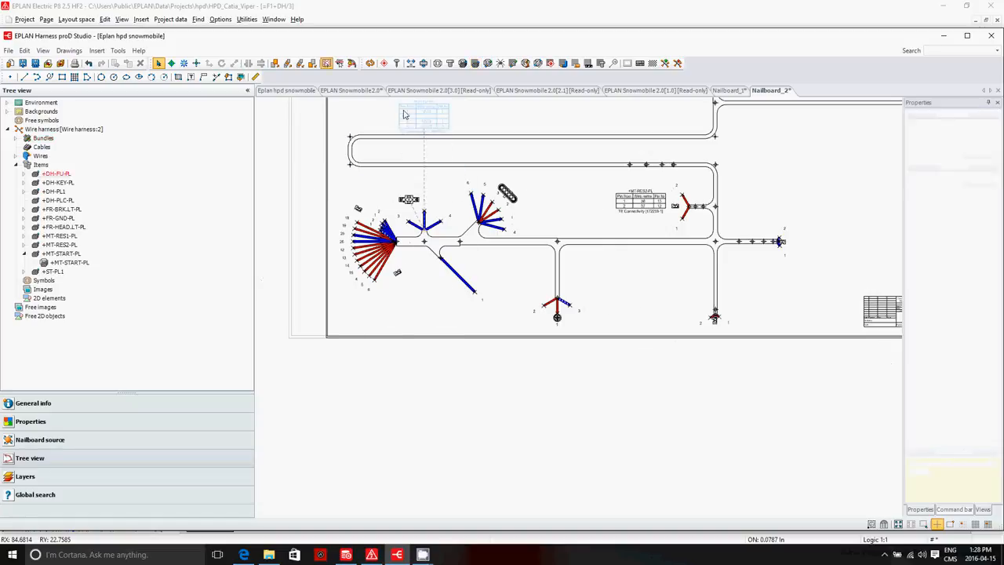
# Step: Place the wire list inside the upper-left corner of the Nailboard_2 drawing frame
pyautogui.click(480, 226)
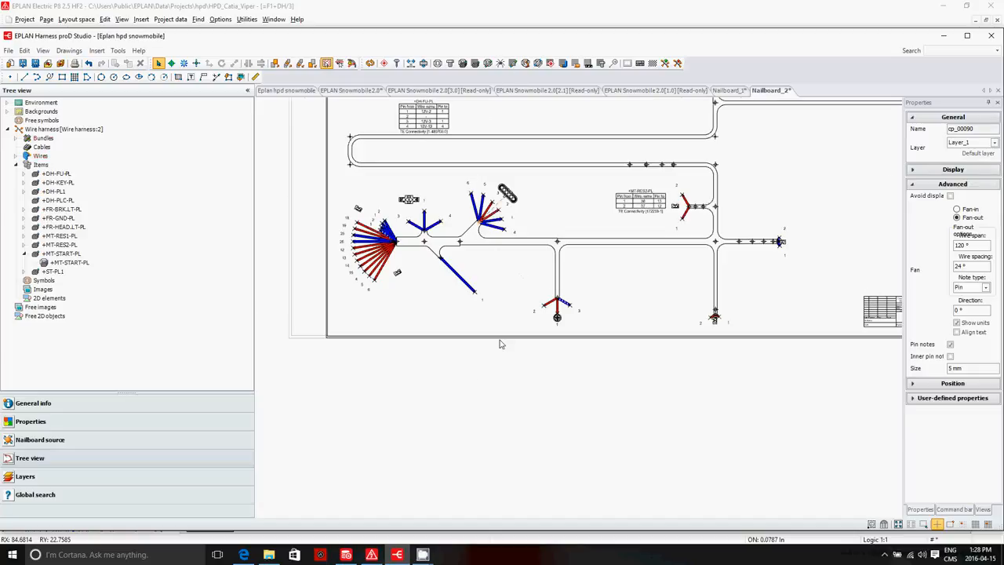
pyautogui.scroll(3, 474, 365)
pyautogui.scroll(-6, 484, 346)
pyautogui.scroll(3, 513, 238)
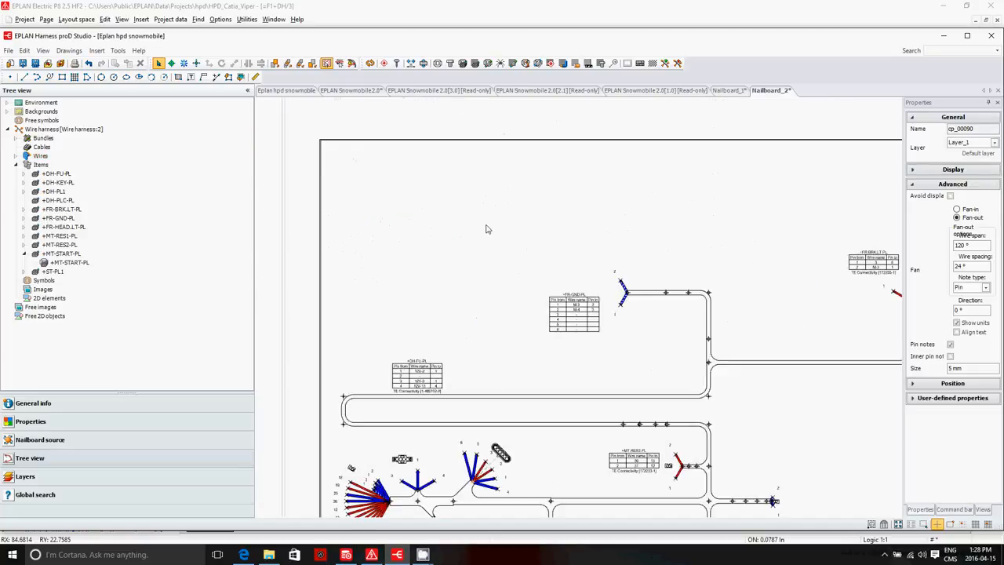
pyautogui.click(95, 51)
pyautogui.click(118, 227)
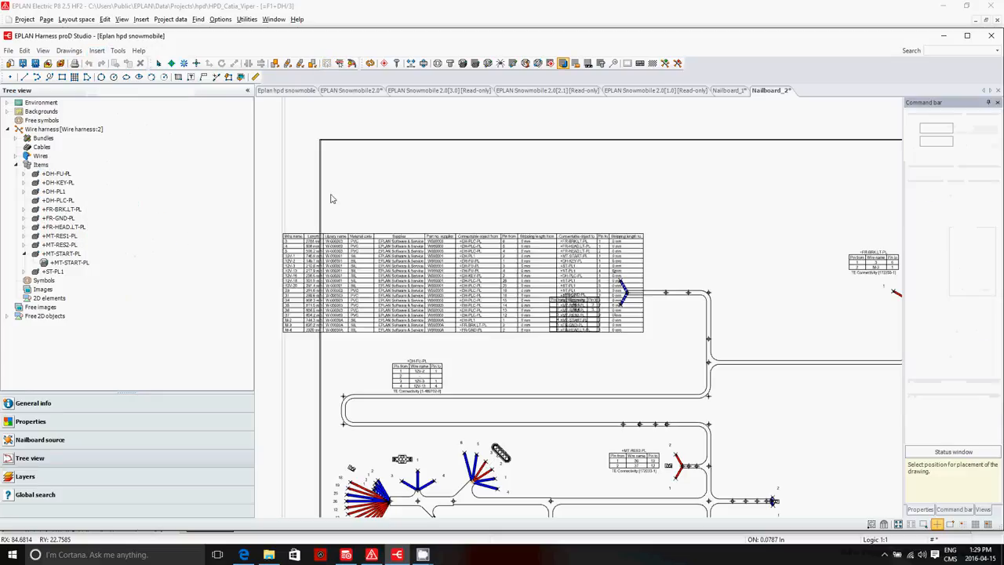
pyautogui.click(325, 153)
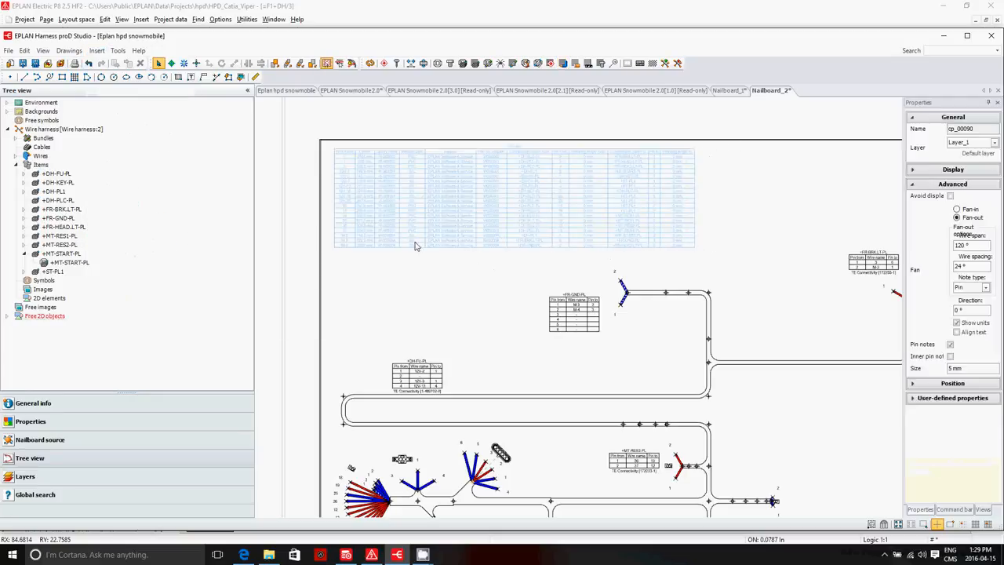
pyautogui.click(482, 296)
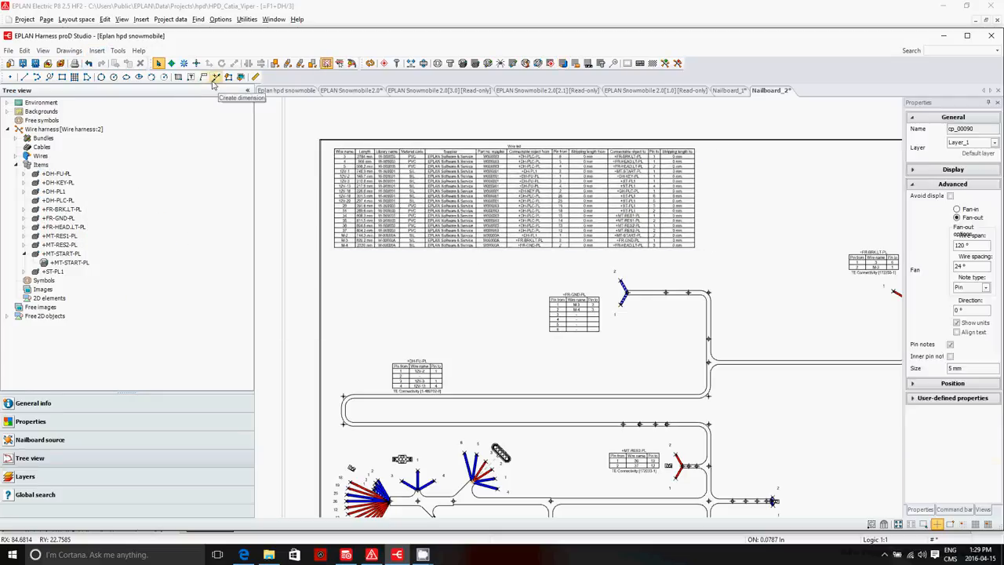
# Step: Place the bill of materials immediately to the right of the wire list, aligned along the top of the frame
pyautogui.click(96, 50)
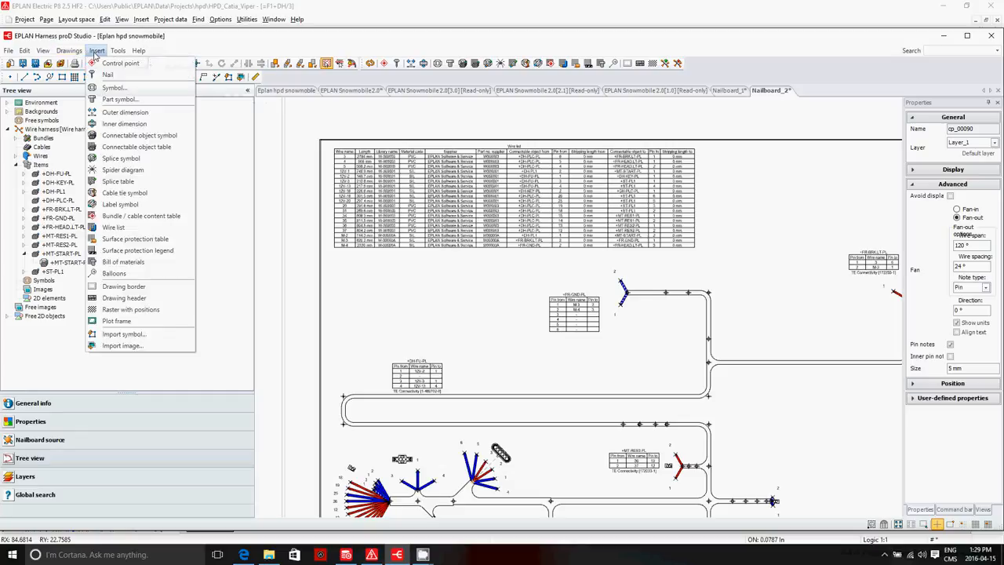
pyautogui.click(123, 261)
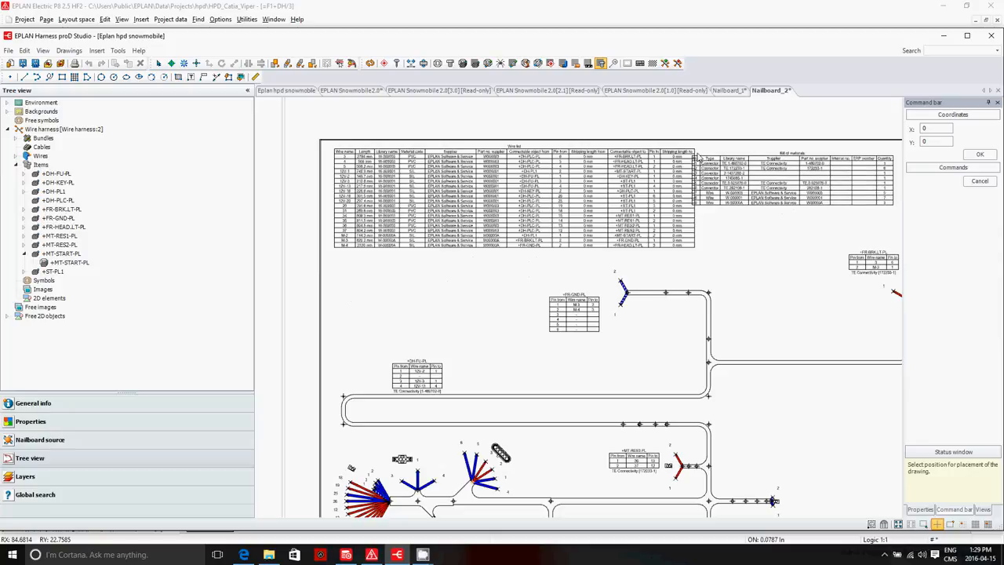
pyautogui.click(704, 154)
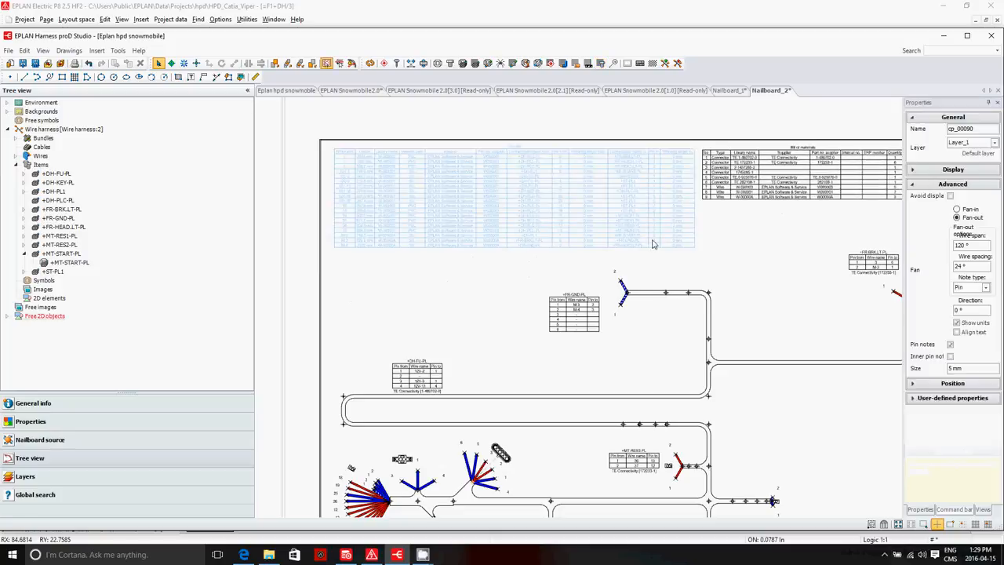
# Step: Place a nail at the lower inside curve of the junction where the +FR-BRK.LT-PL branch leaves the vertical bundle
pyautogui.scroll(2, 376, 273)
pyautogui.scroll(-4, 418, 303)
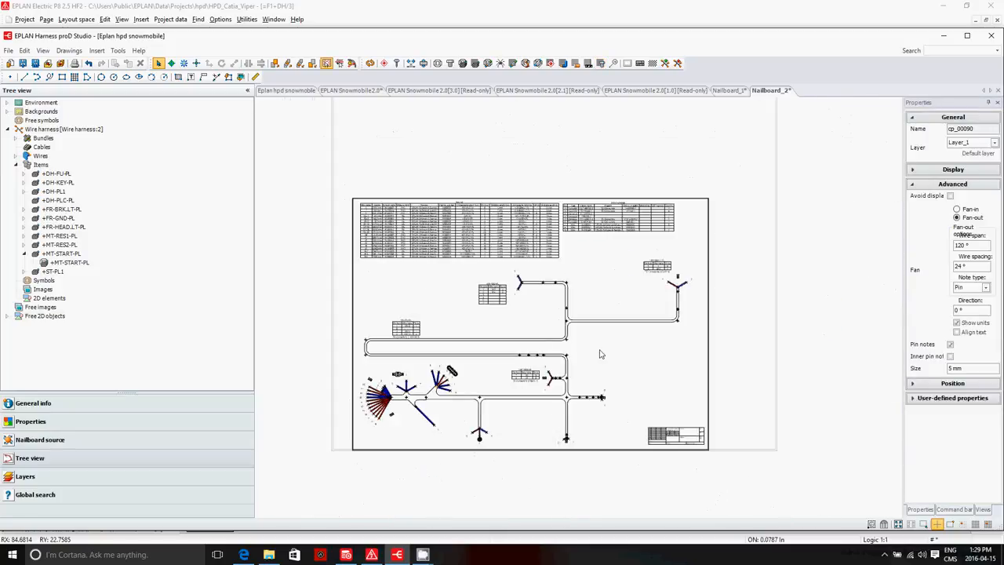
pyautogui.scroll(-2, 638, 320)
pyautogui.scroll(5, 639, 321)
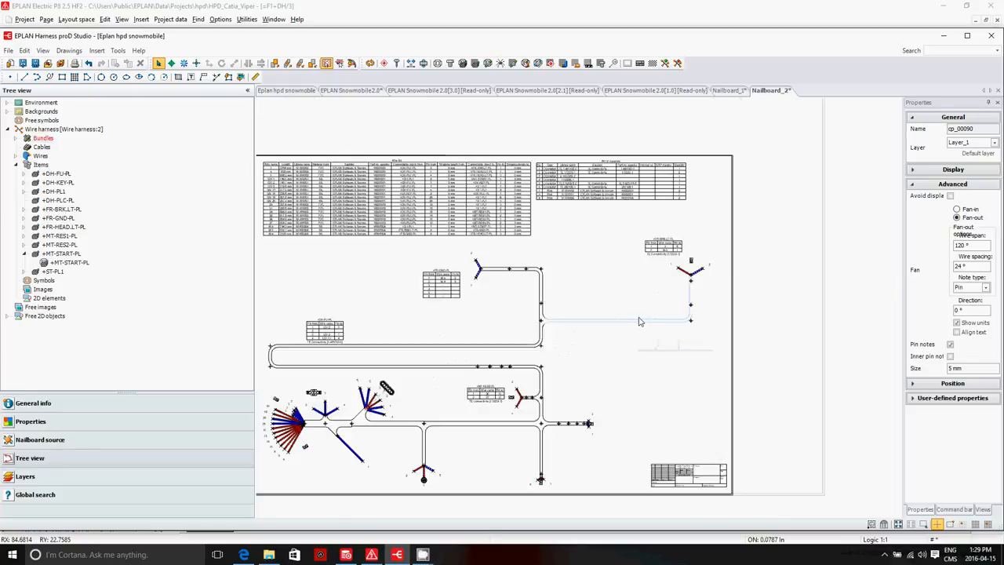
pyautogui.click(397, 64)
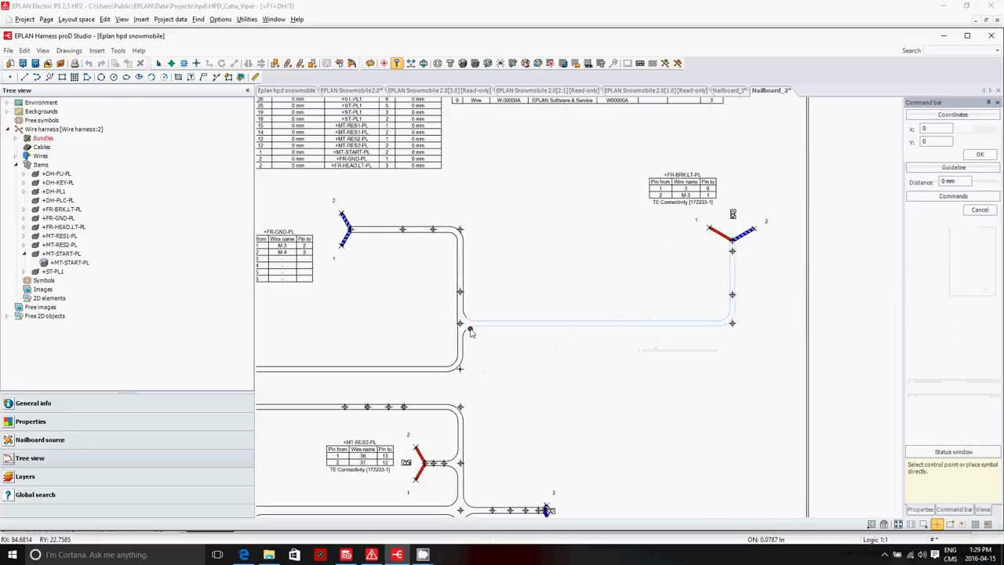
pyautogui.click(468, 325)
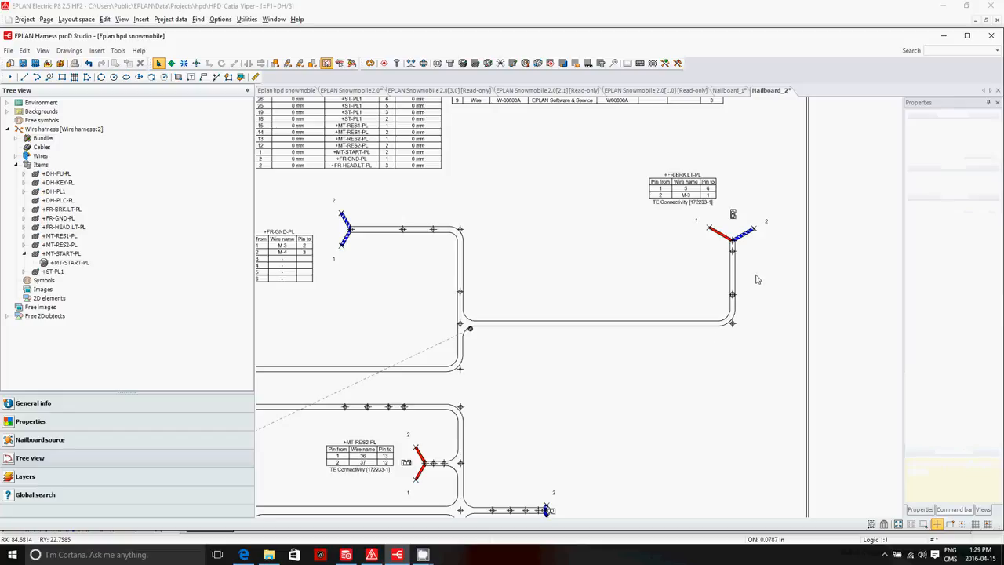
# Step: Move the new nail beside the bundle curve just below the six-wire fan-out at control point cp_00090
pyautogui.scroll(-3, 757, 279)
pyautogui.scroll(3, 510, 384)
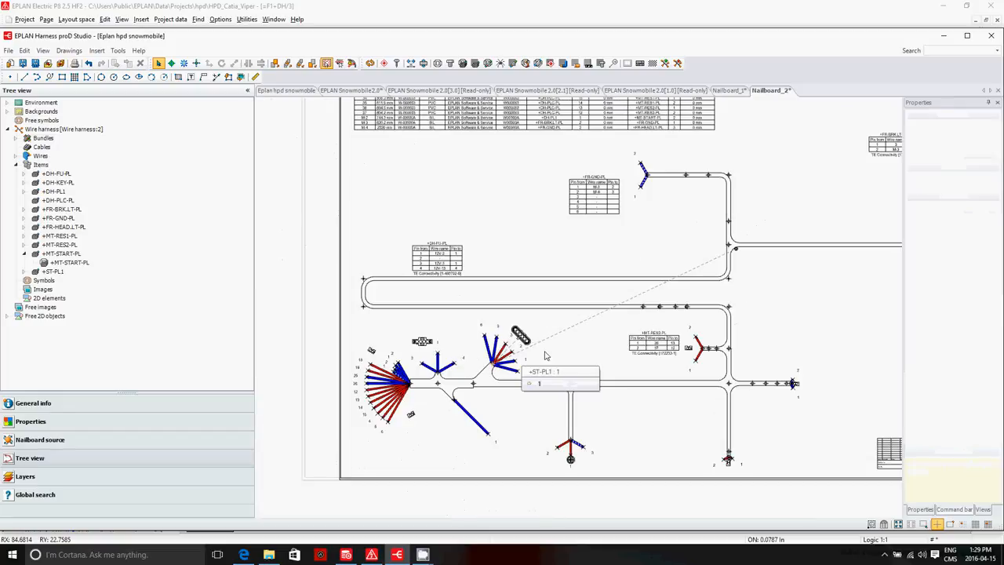
pyautogui.moveTo(736, 250); pyautogui.dragTo(495, 370)
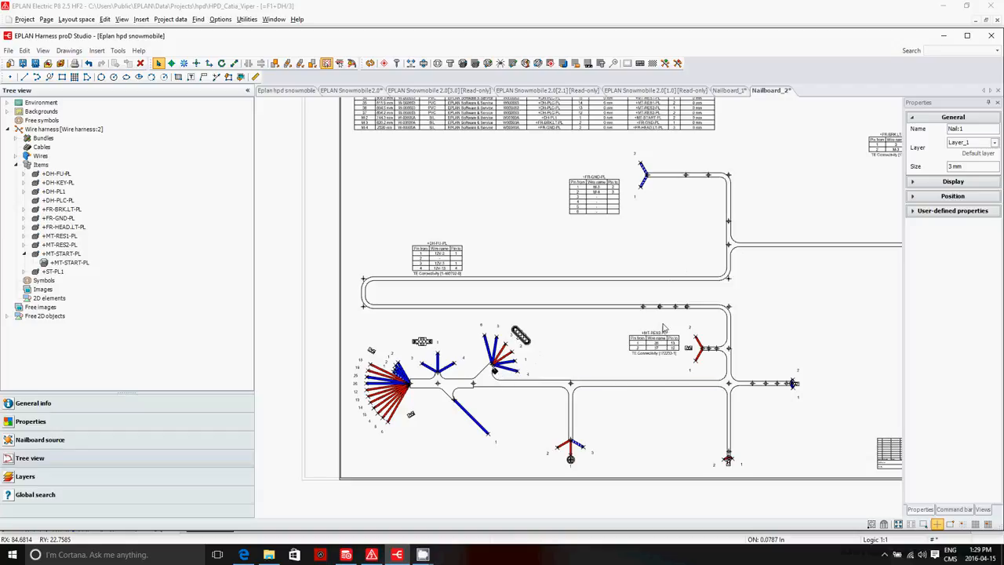
# Step: Place a nail on the inside of the bundle bend at control point cp_00037, above the +MT-RES2-PL branch
pyautogui.click(729, 307)
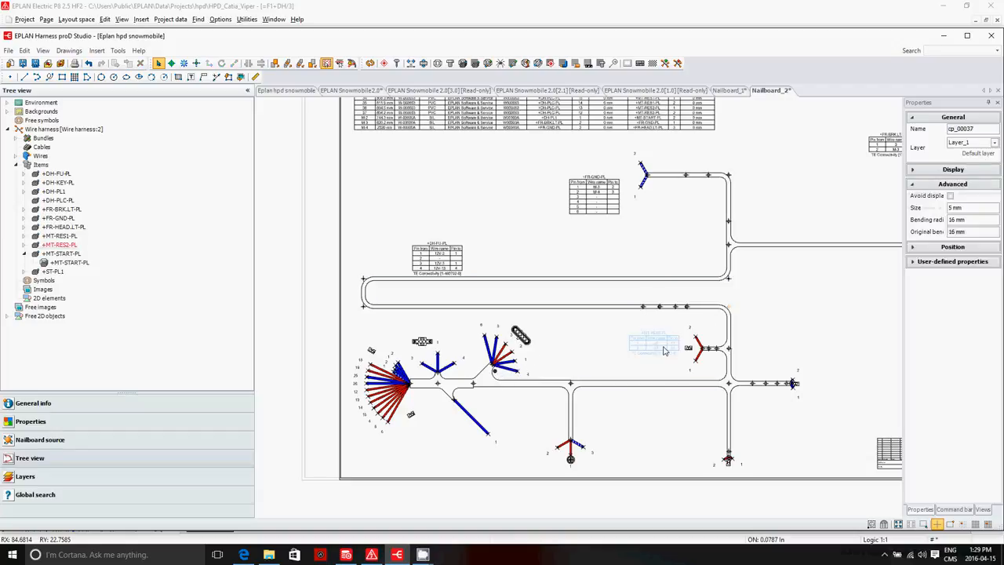
pyautogui.click(397, 66)
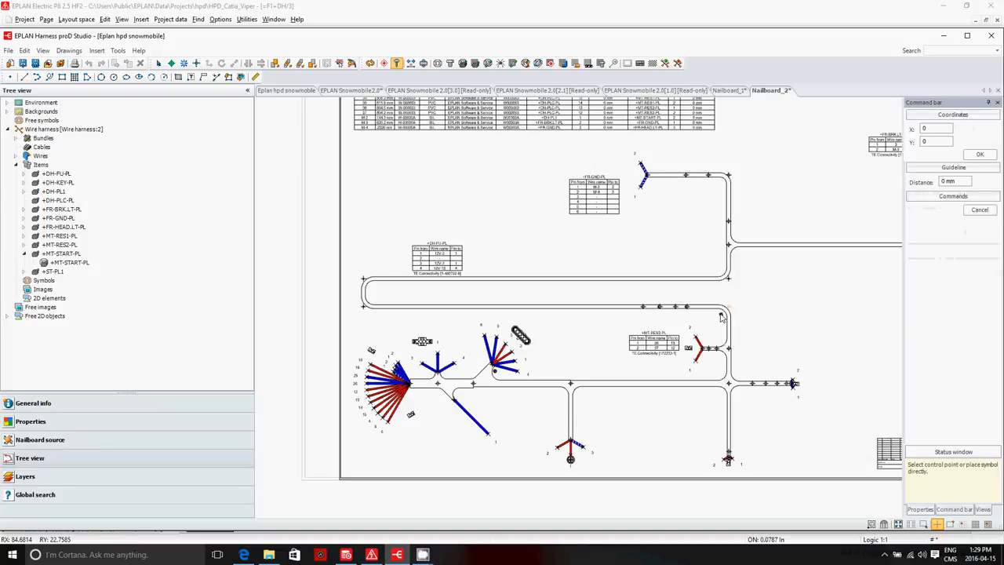
pyautogui.click(719, 314)
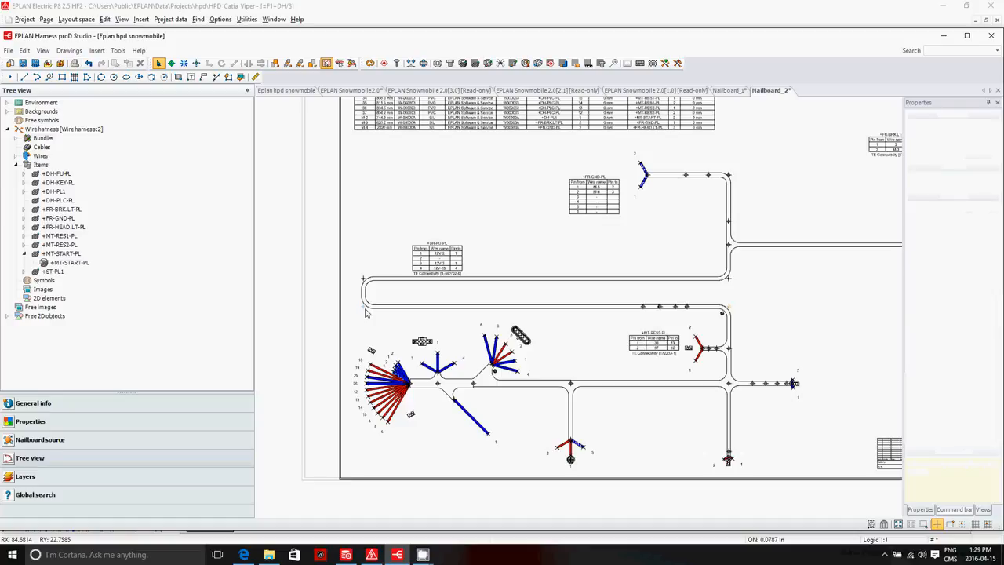
# Step: Place another nail just below the lower-left bend of the long horizontal bundle loop, under the +OH-FU-PL table
pyautogui.click(398, 64)
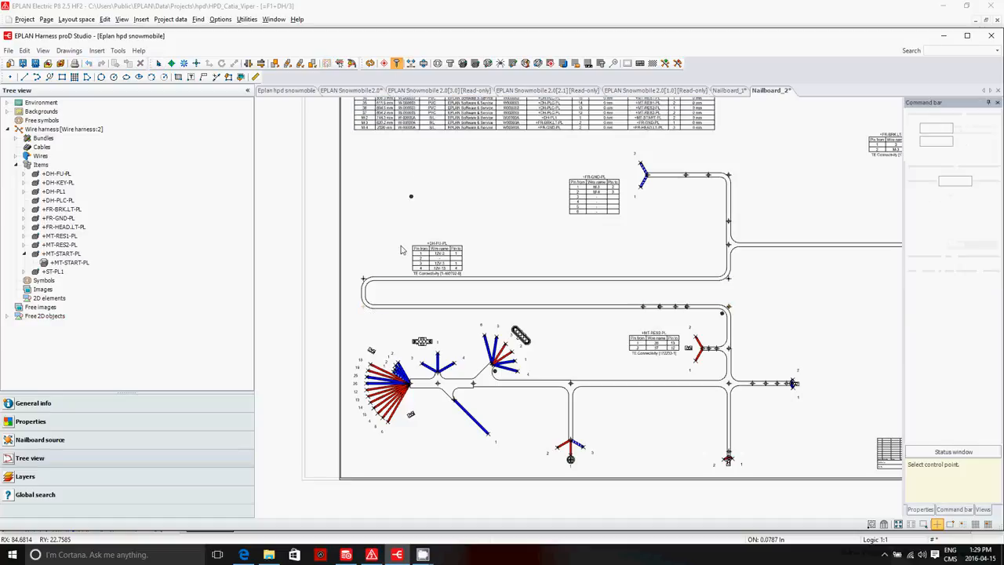
pyautogui.press('Escape')
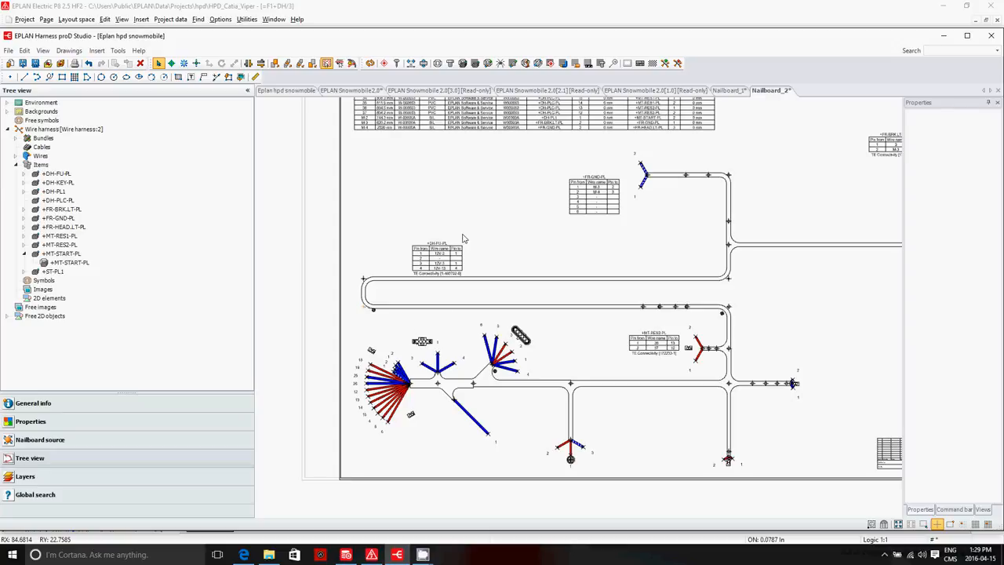
pyautogui.scroll(-2, 431, 204)
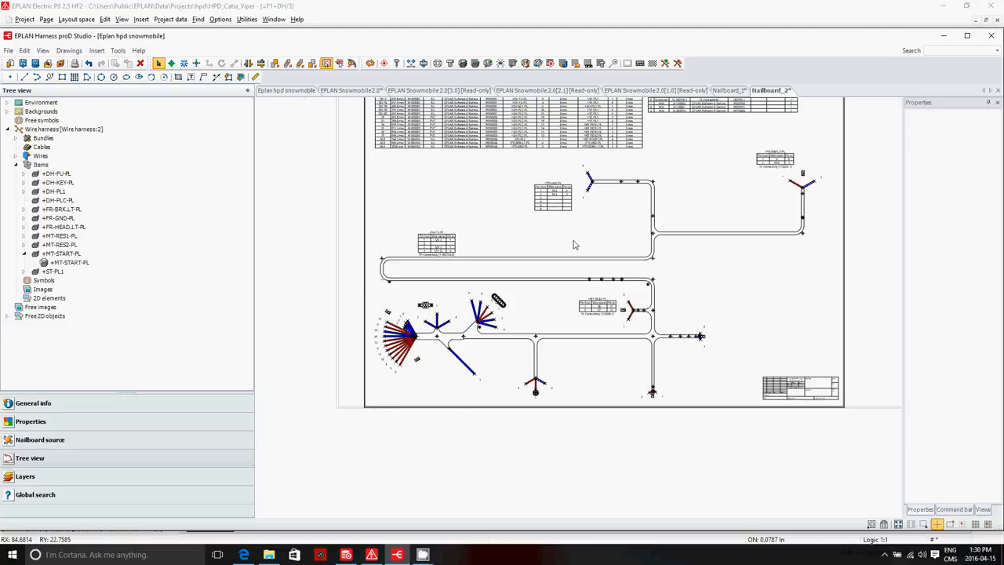
# Step: In the EPLAN Snowmobile 2.0 workspace, place library loom Loom.000001 on the bundle running along the frame's upper edge into the engine bay
pyautogui.click(308, 91)
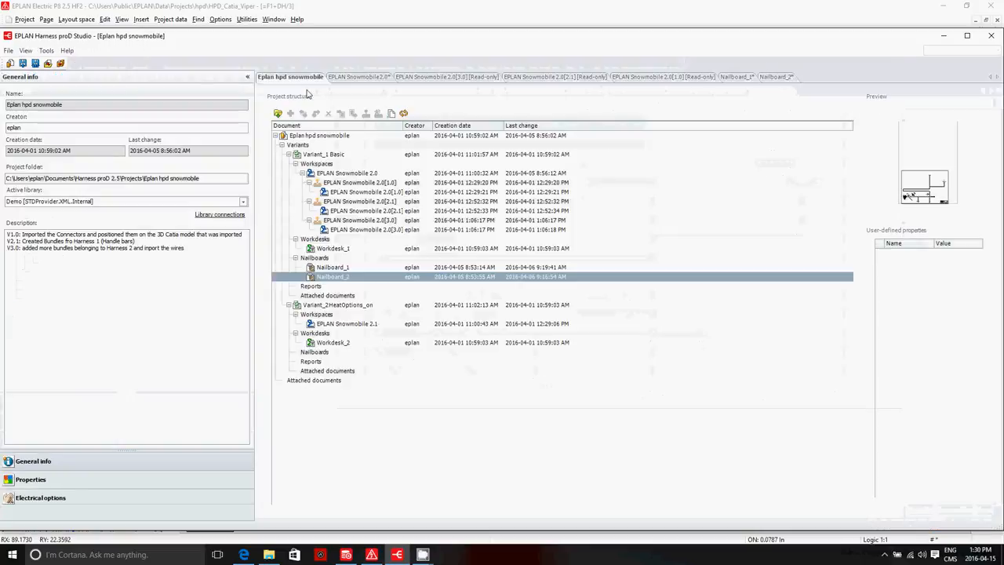
pyautogui.click(358, 76)
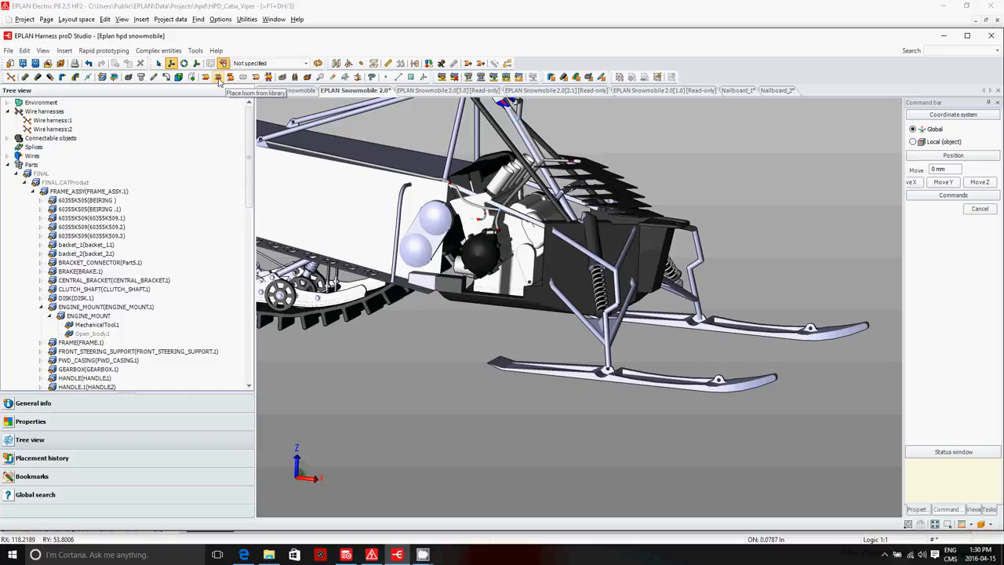
pyautogui.click(218, 79)
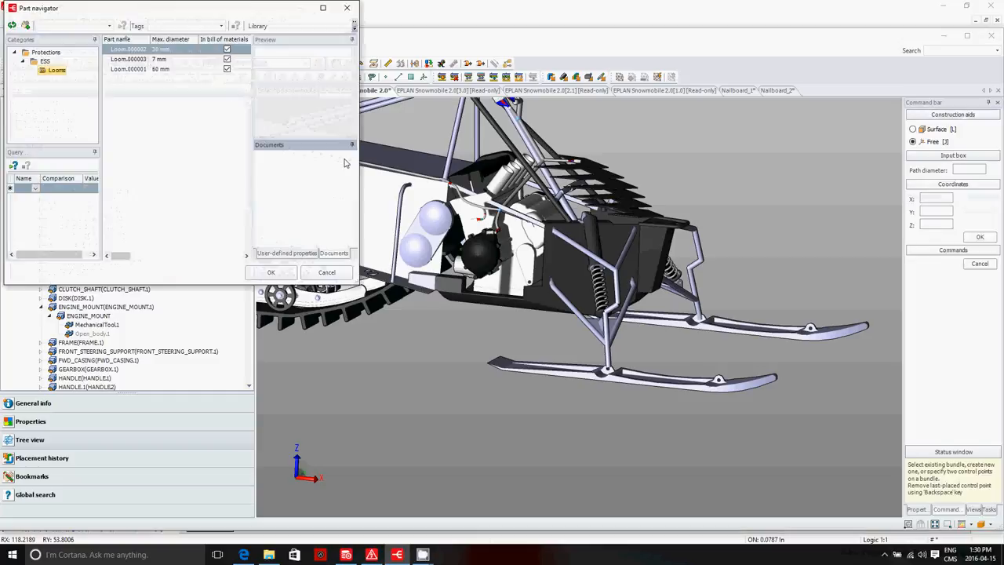
pyautogui.click(129, 69)
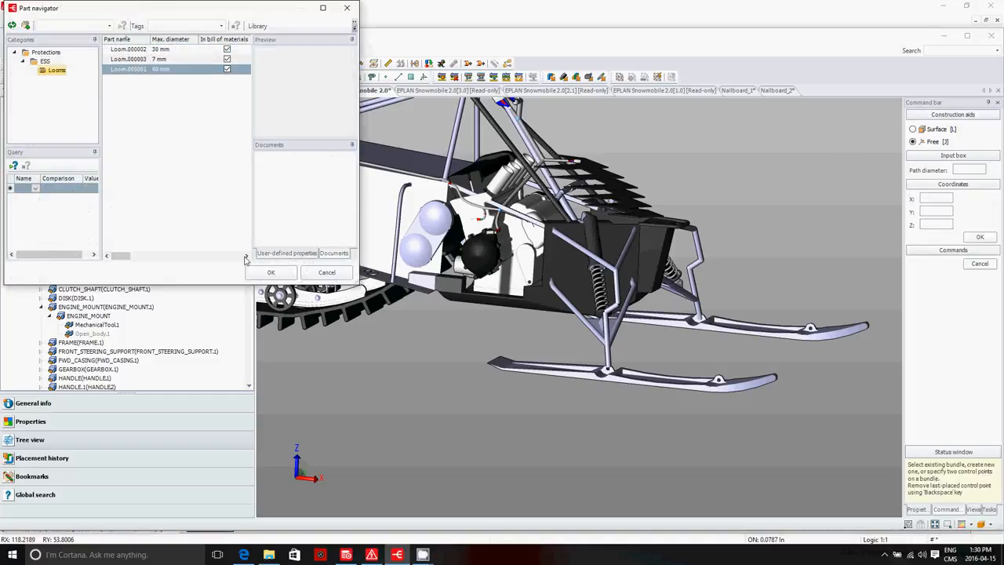
pyautogui.click(271, 273)
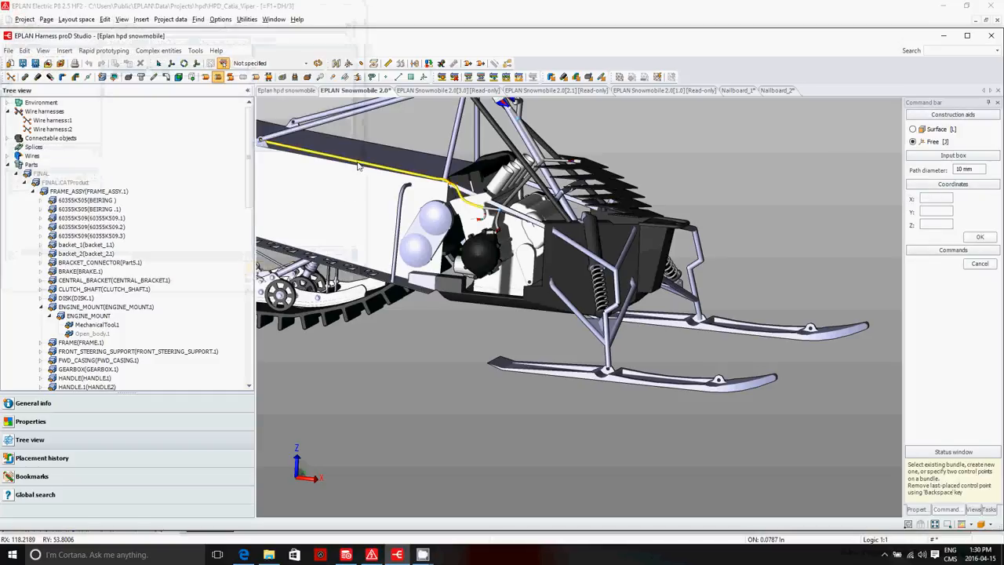
pyautogui.press('Return')
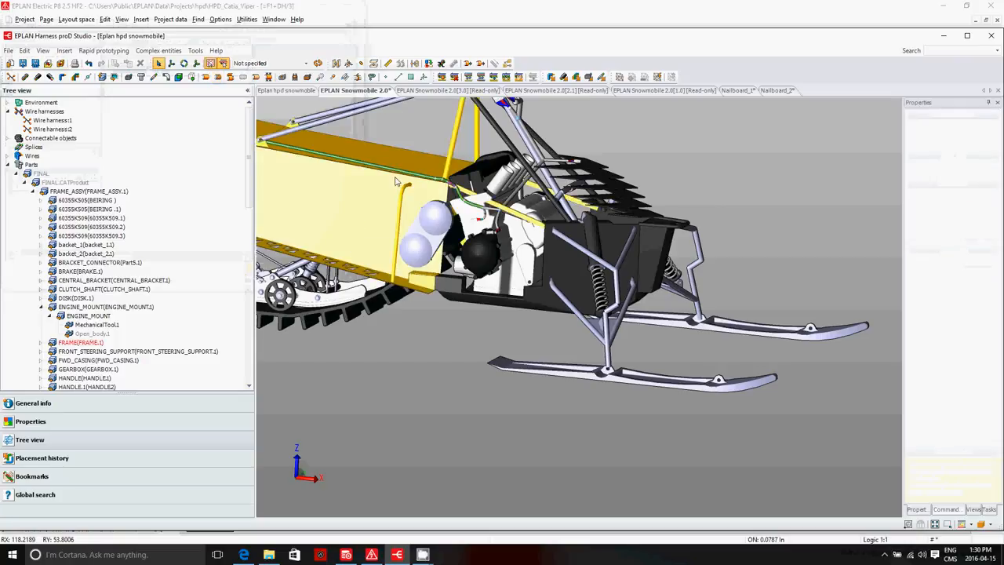
pyautogui.scroll(5, 398, 177)
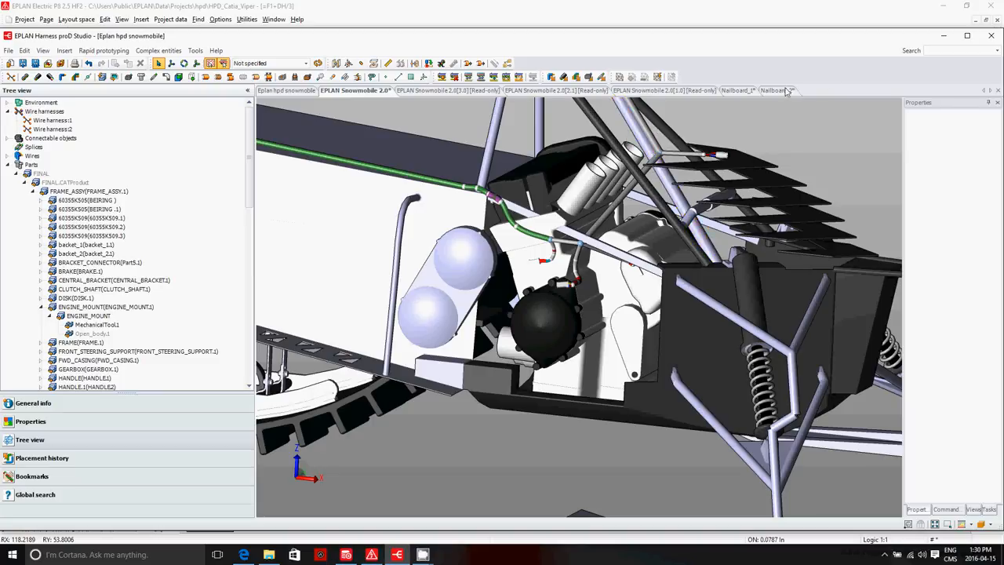
pyautogui.scroll(-5, 730, 249)
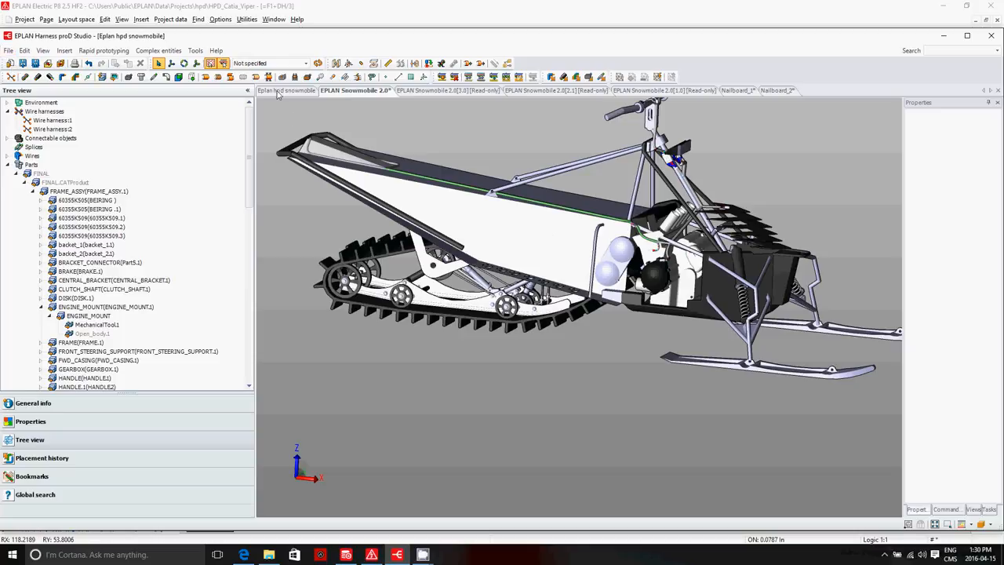
pyautogui.click(8, 50)
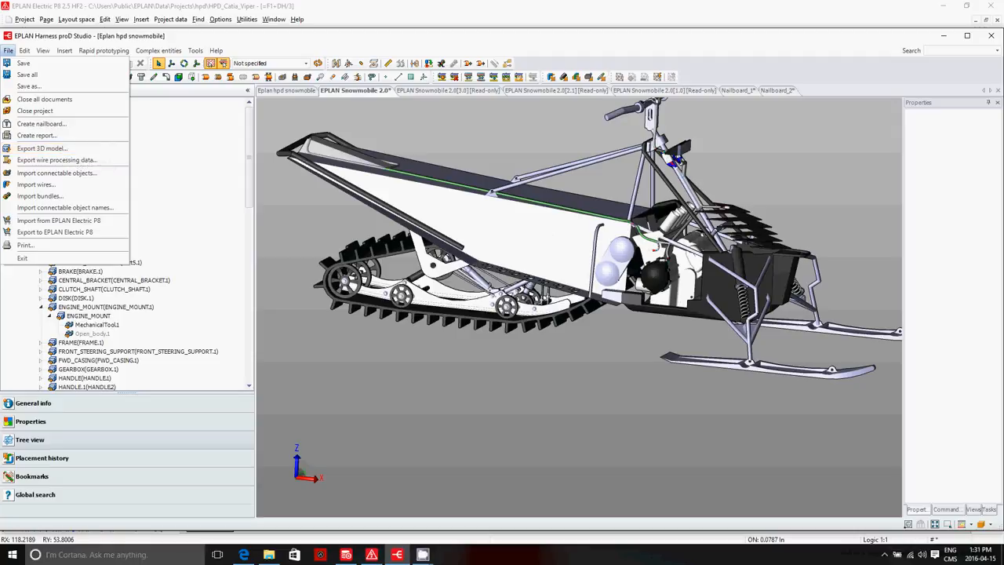
pyautogui.click(422, 554)
pyautogui.click(368, 504)
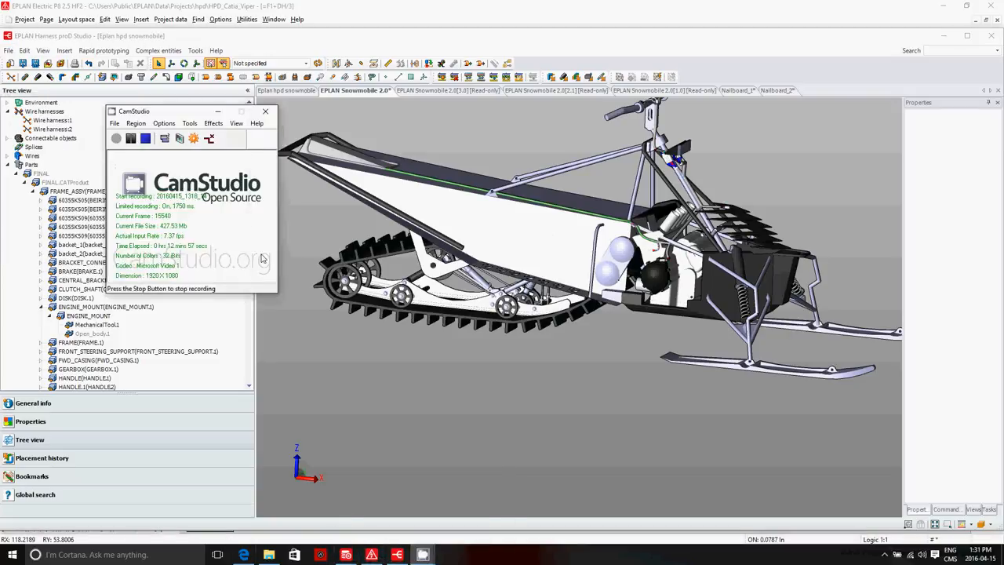